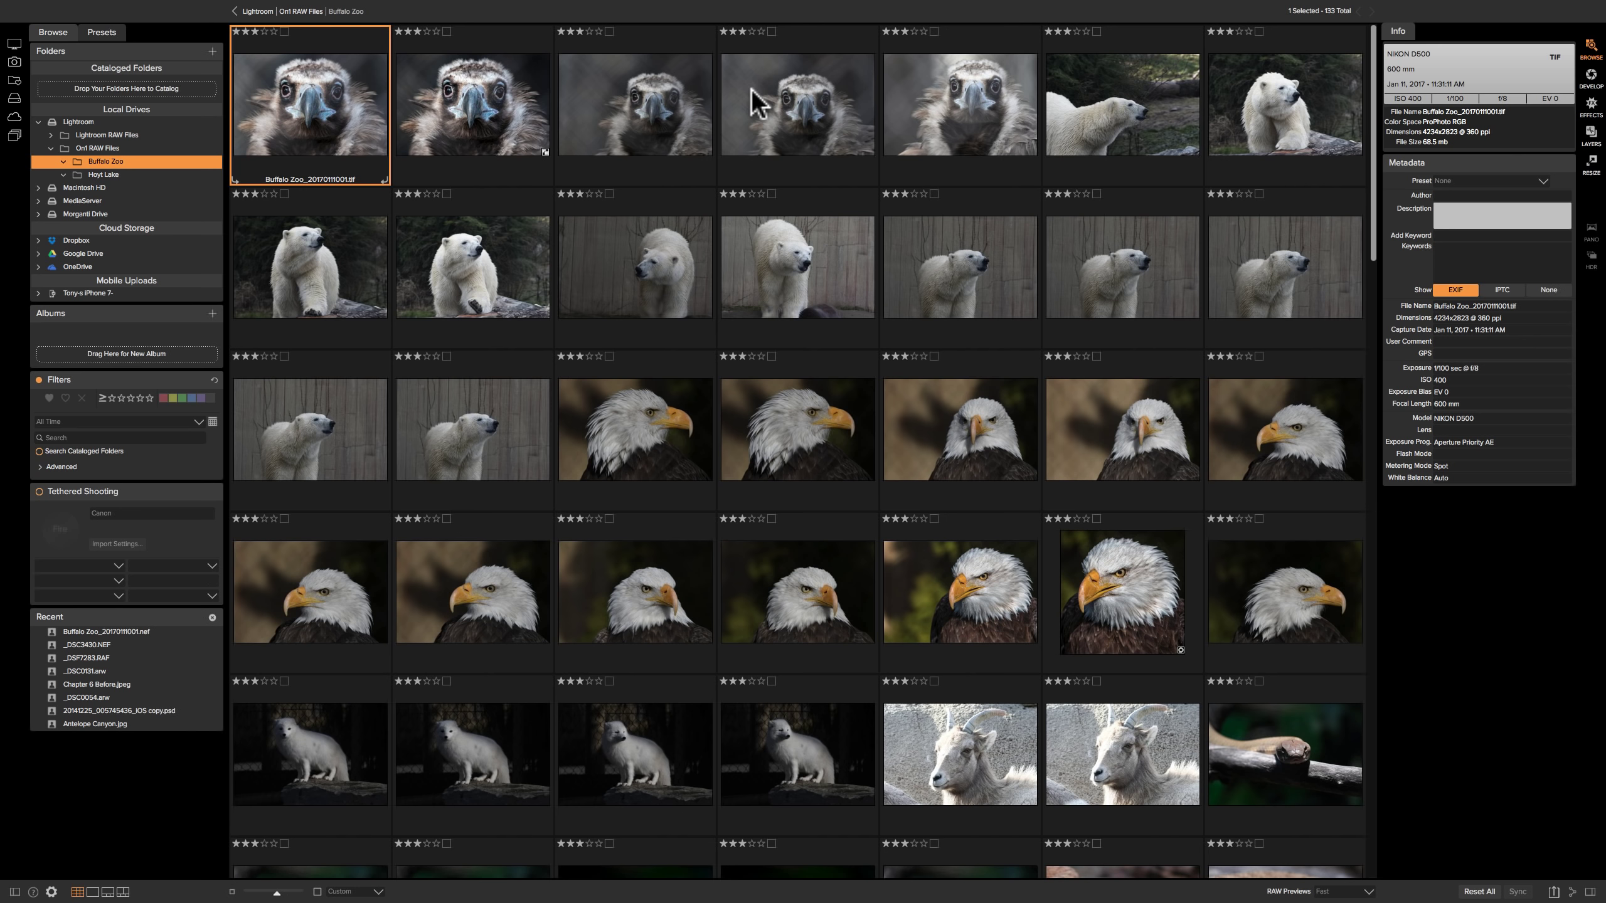
- Swipe from the full-screen ON1 Buffalo Zoo browser to the Mac desktop space
key("ctrl+Left")
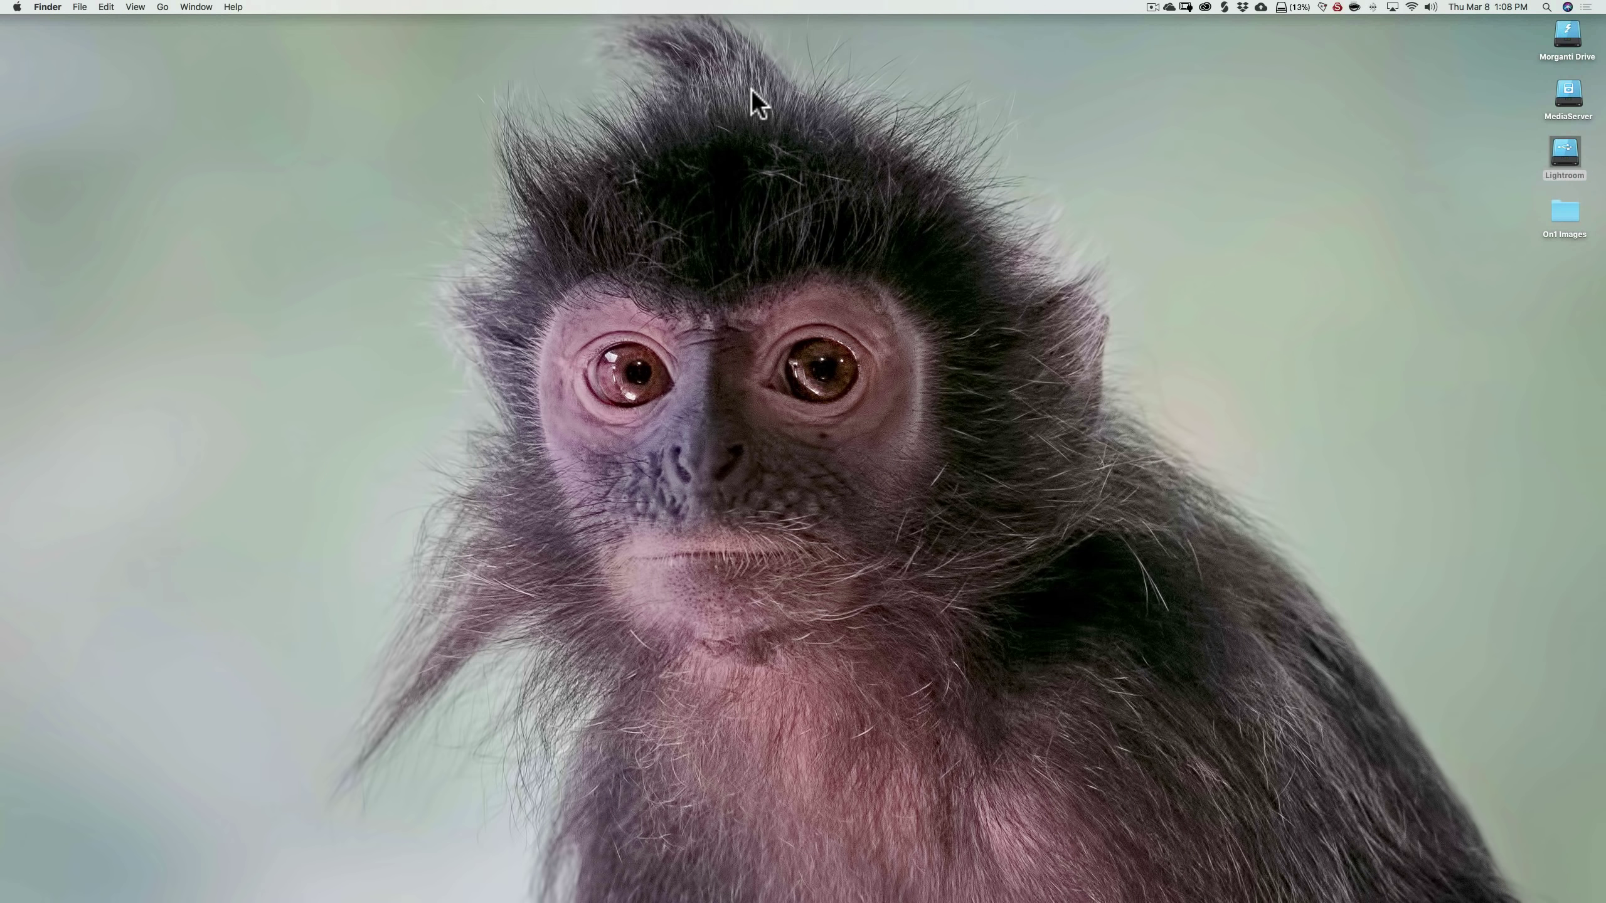
left_click(1565, 215)
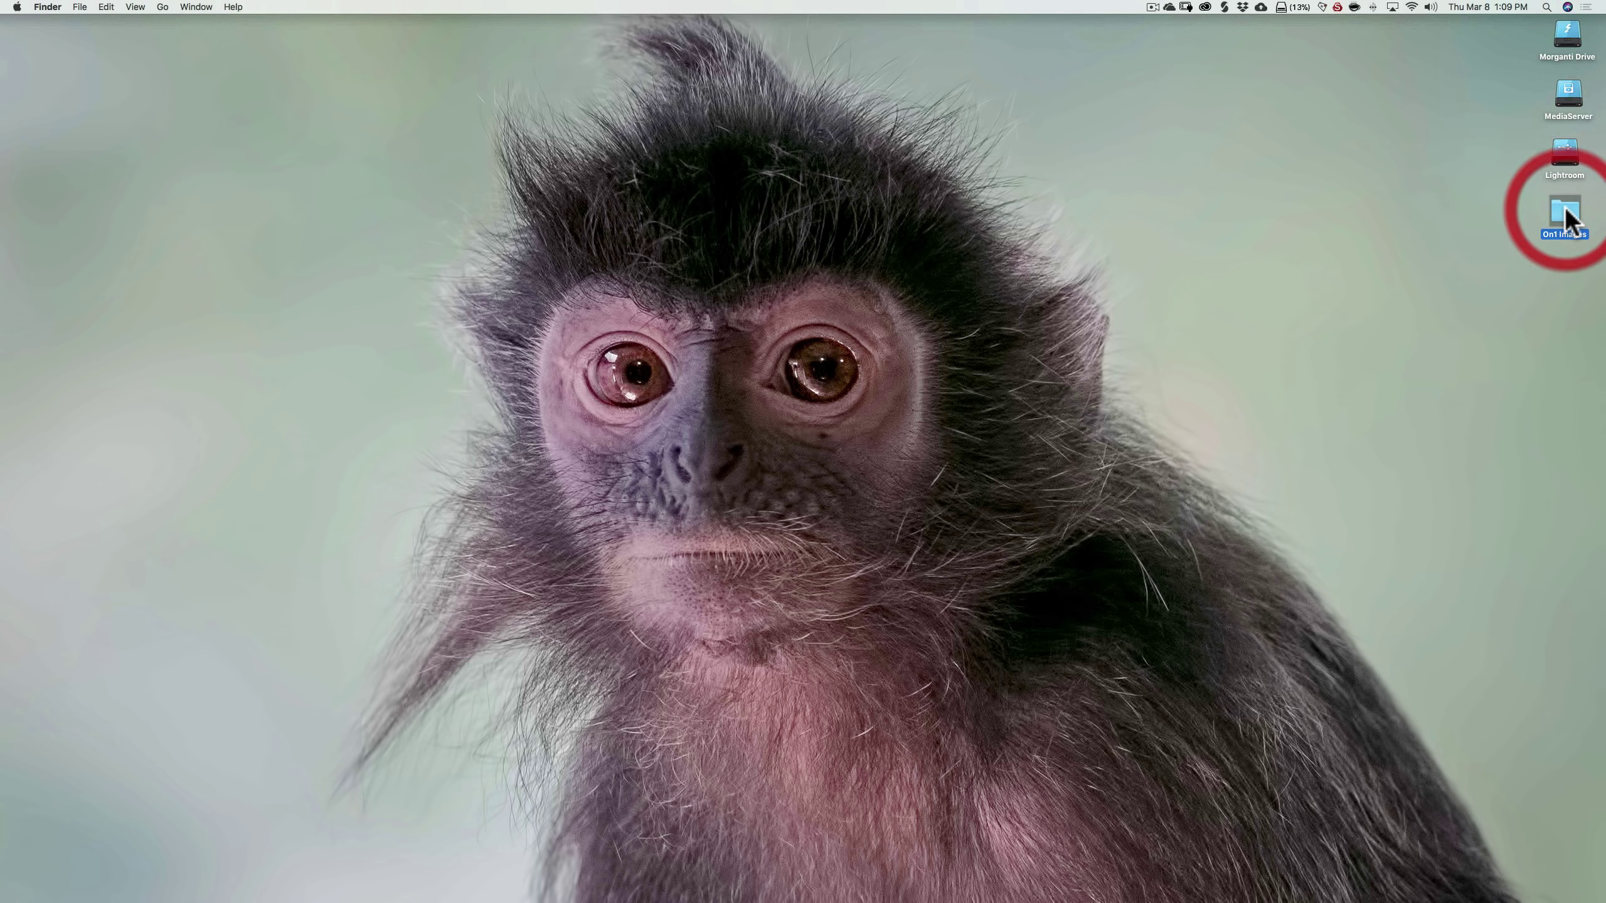
- In Finder, drill into the Lightroom drive, then Lightroom RAW Files, then Buffalo Zoo
double_click(1564, 153)
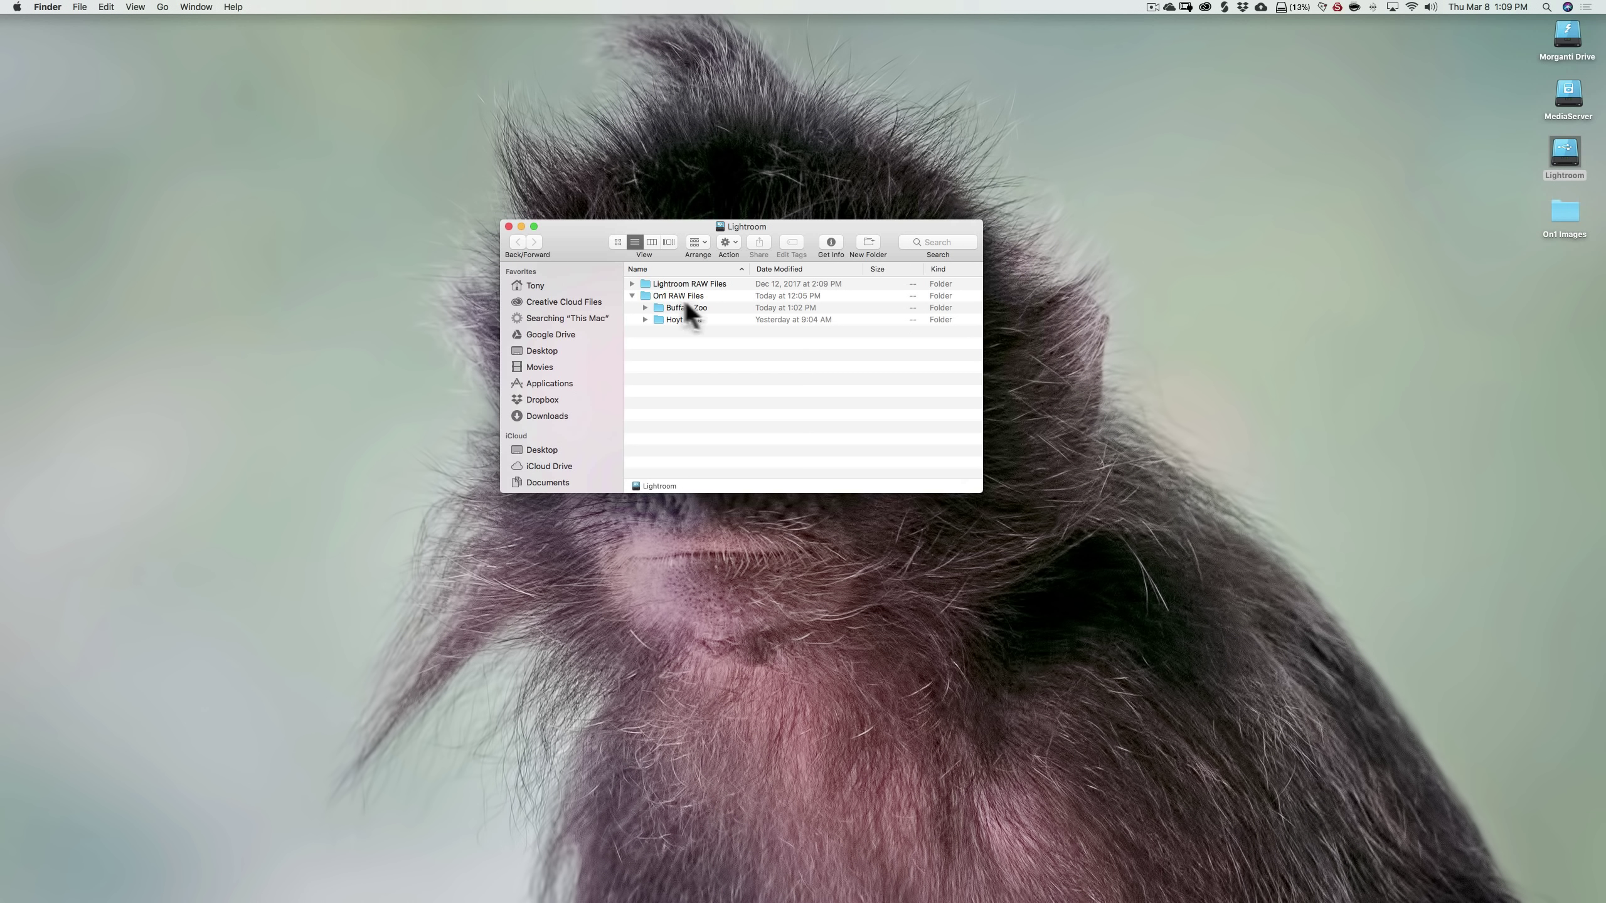
double_click(665, 283)
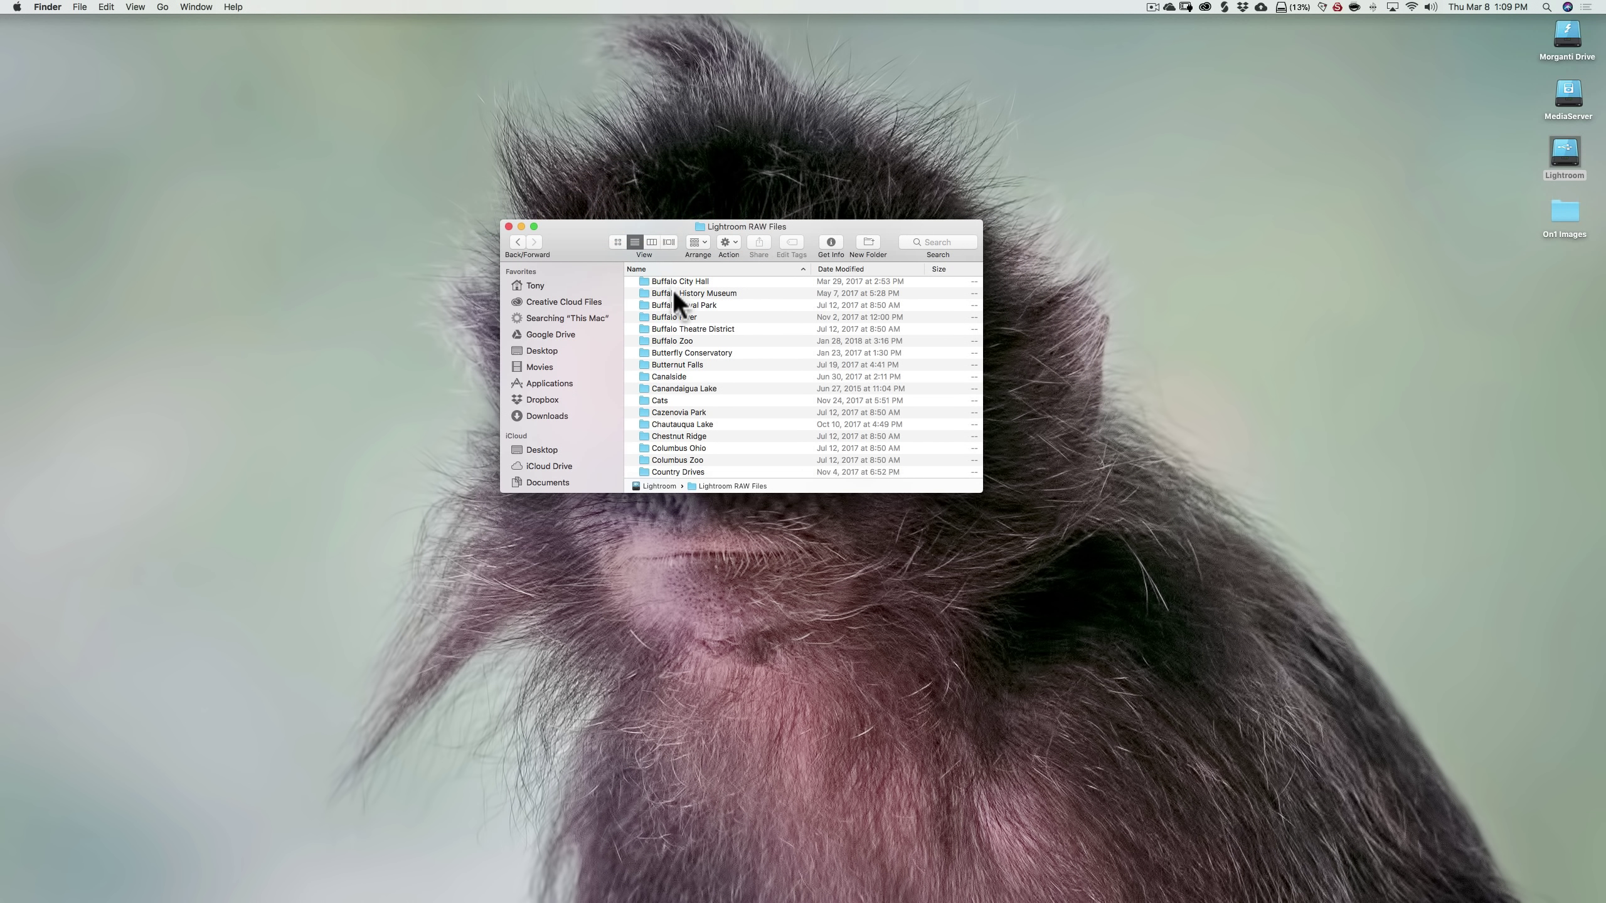
double_click(672, 341)
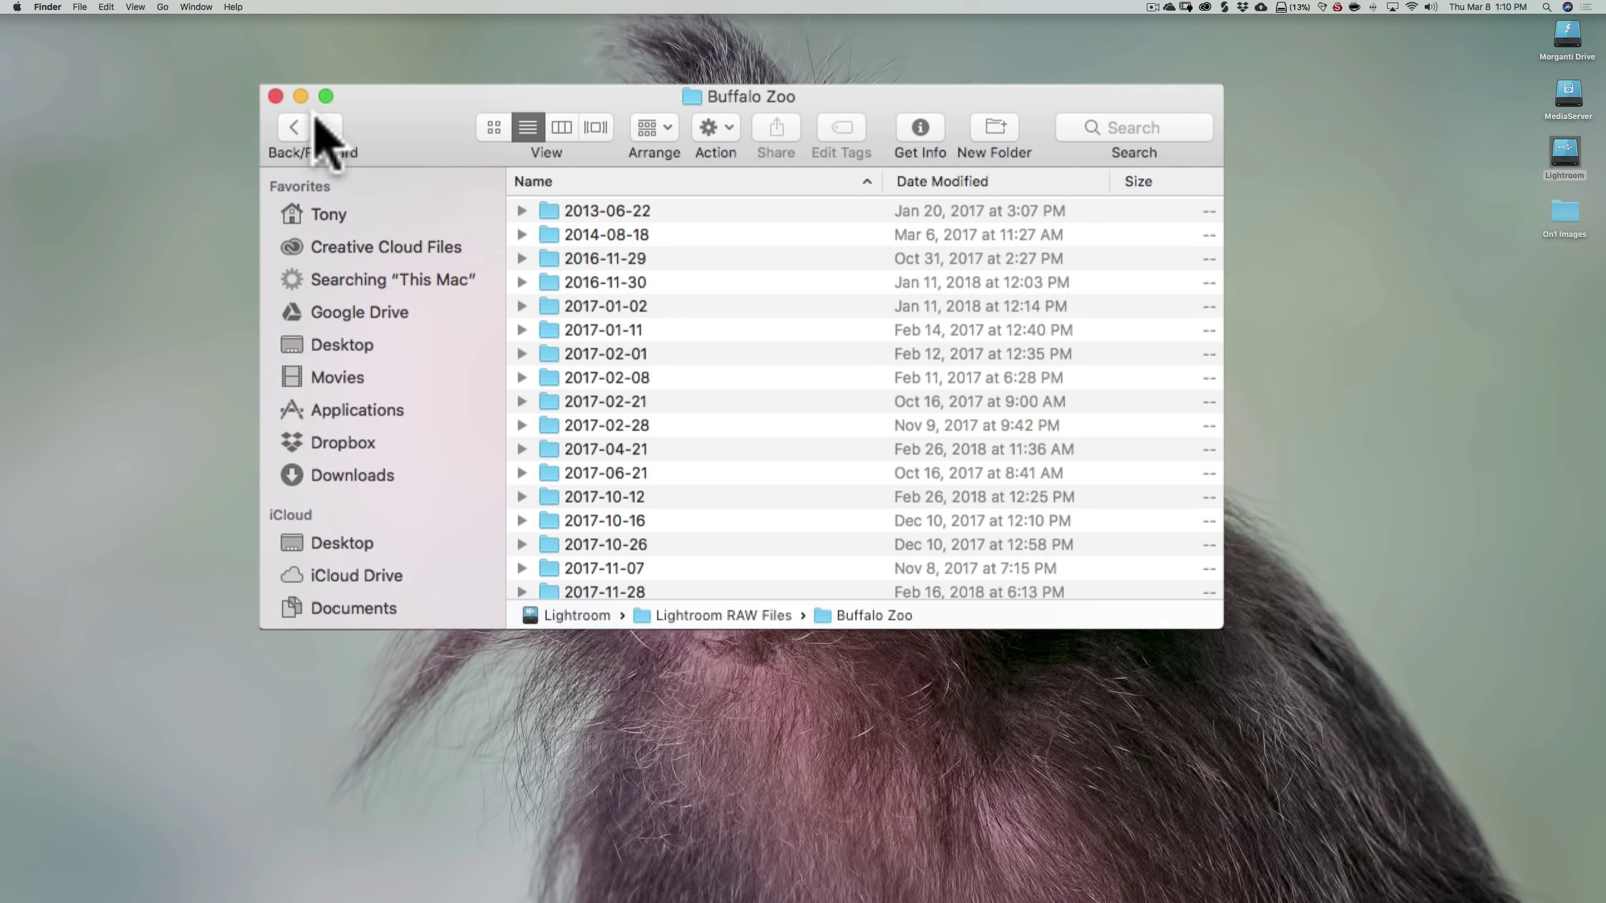
- Go back to the Lightroom drive and look inside the On1 RAW Files Buffalo Zoo folder
left_click(300, 128)
left_click(302, 130)
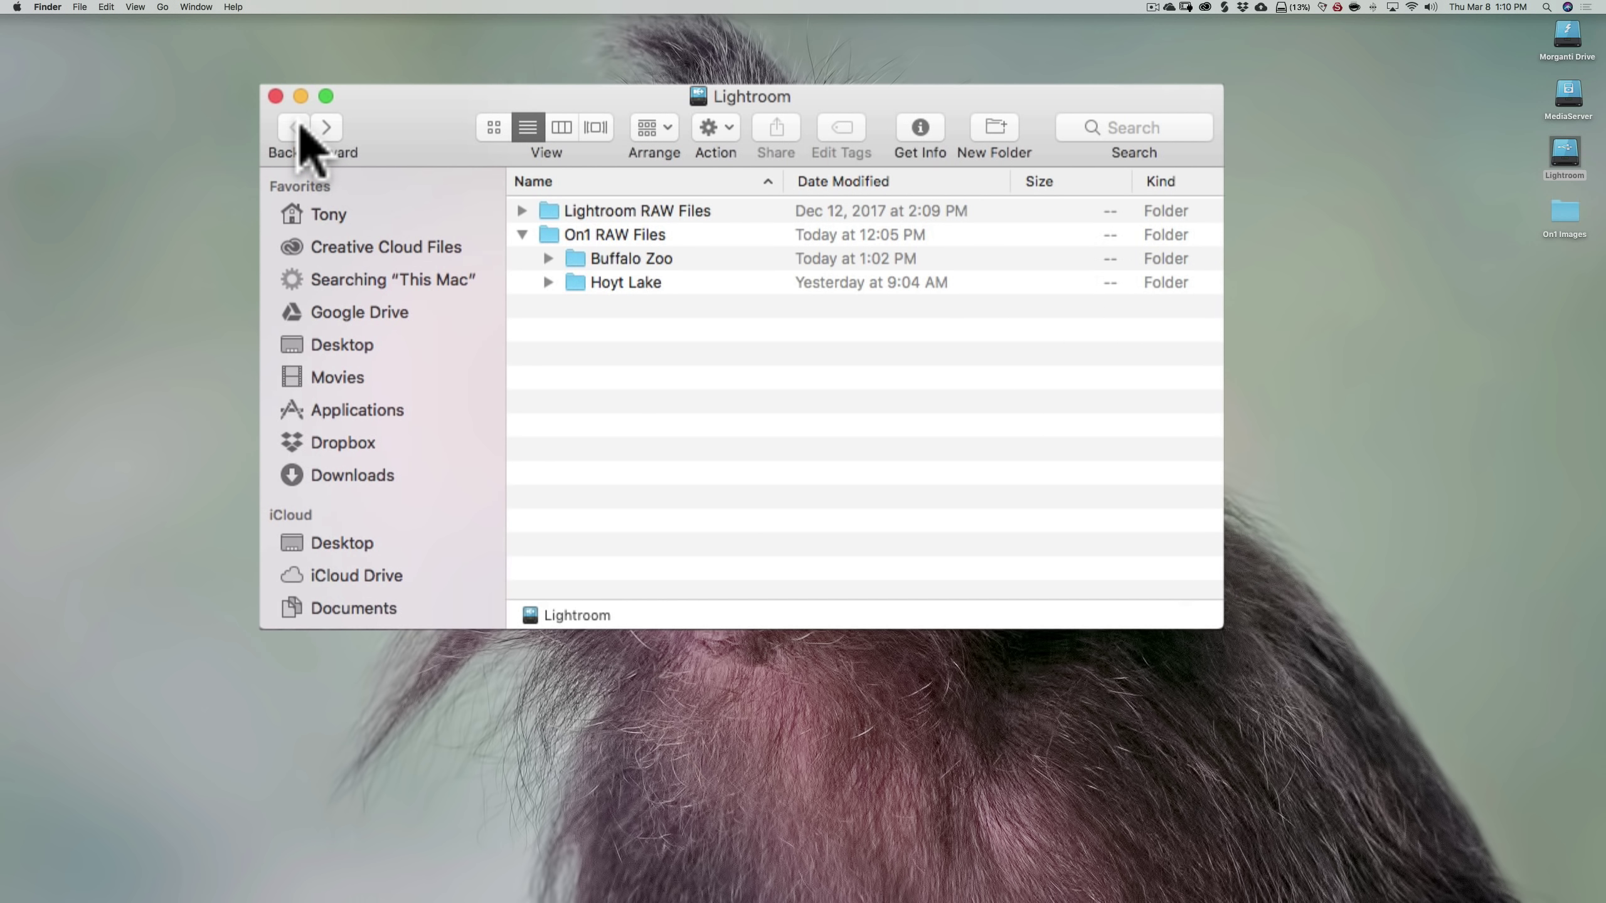
left_click(521, 235)
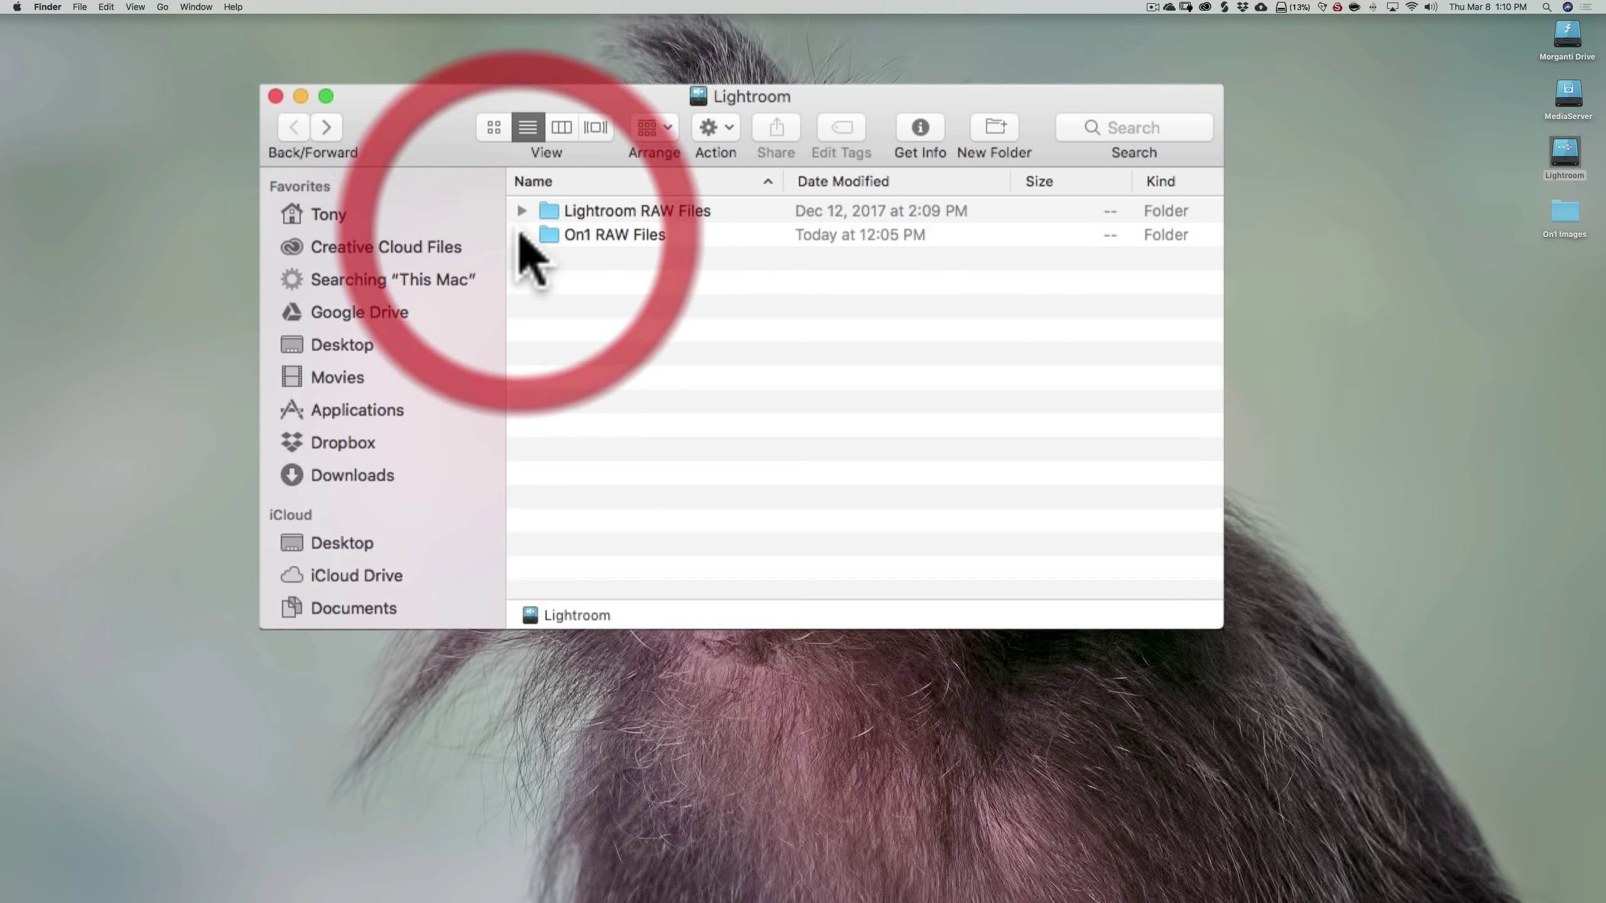
left_click(521, 235)
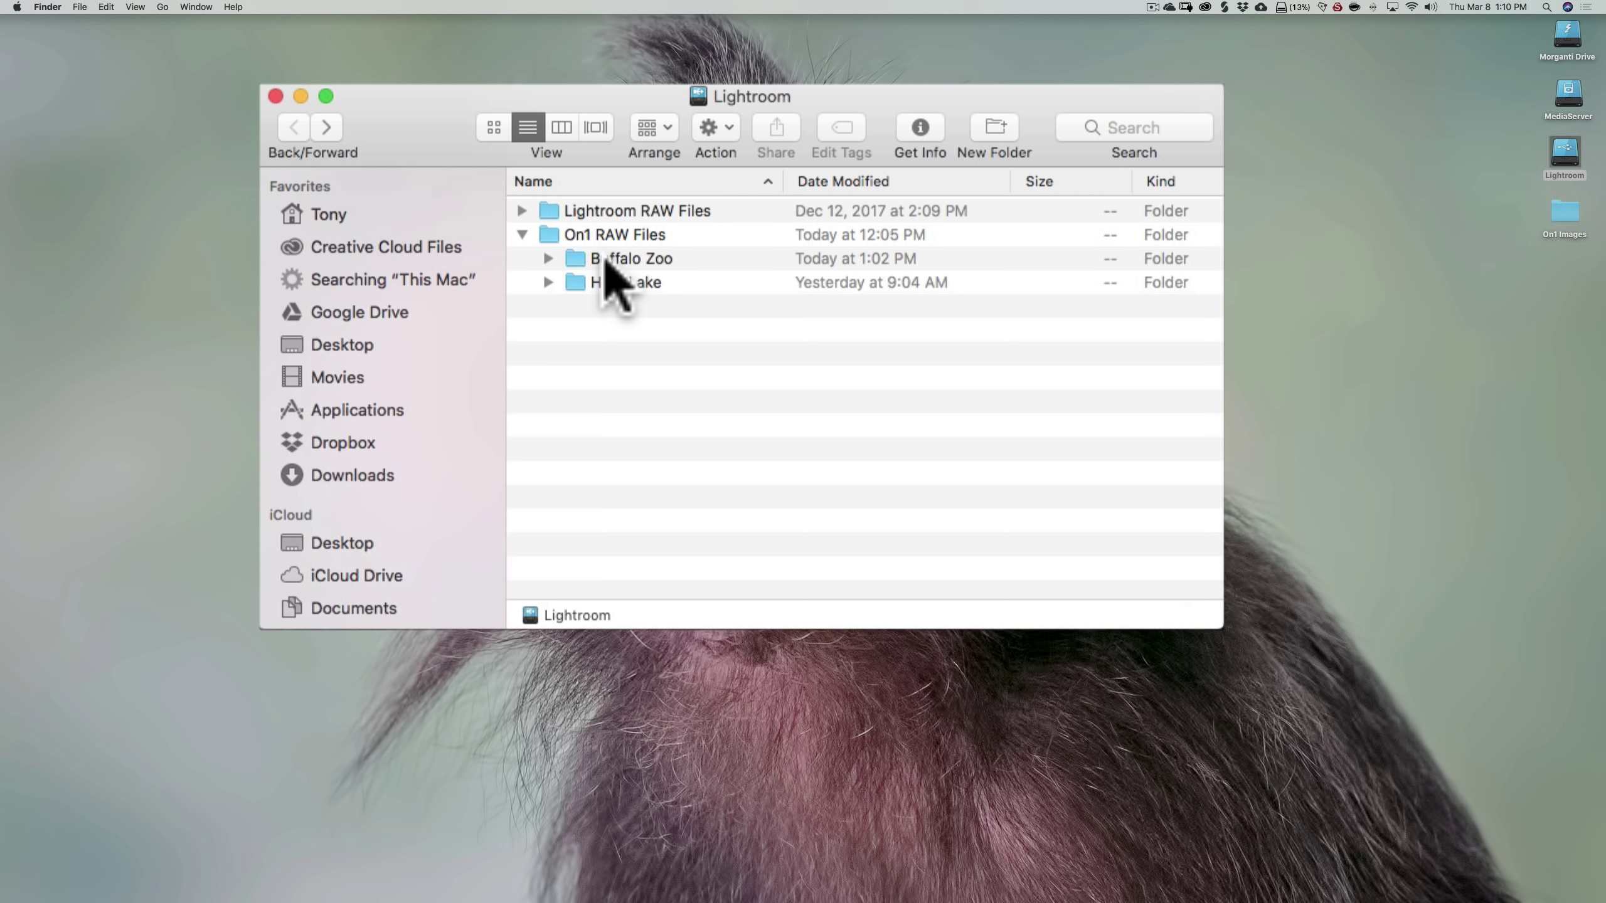
double_click(605, 260)
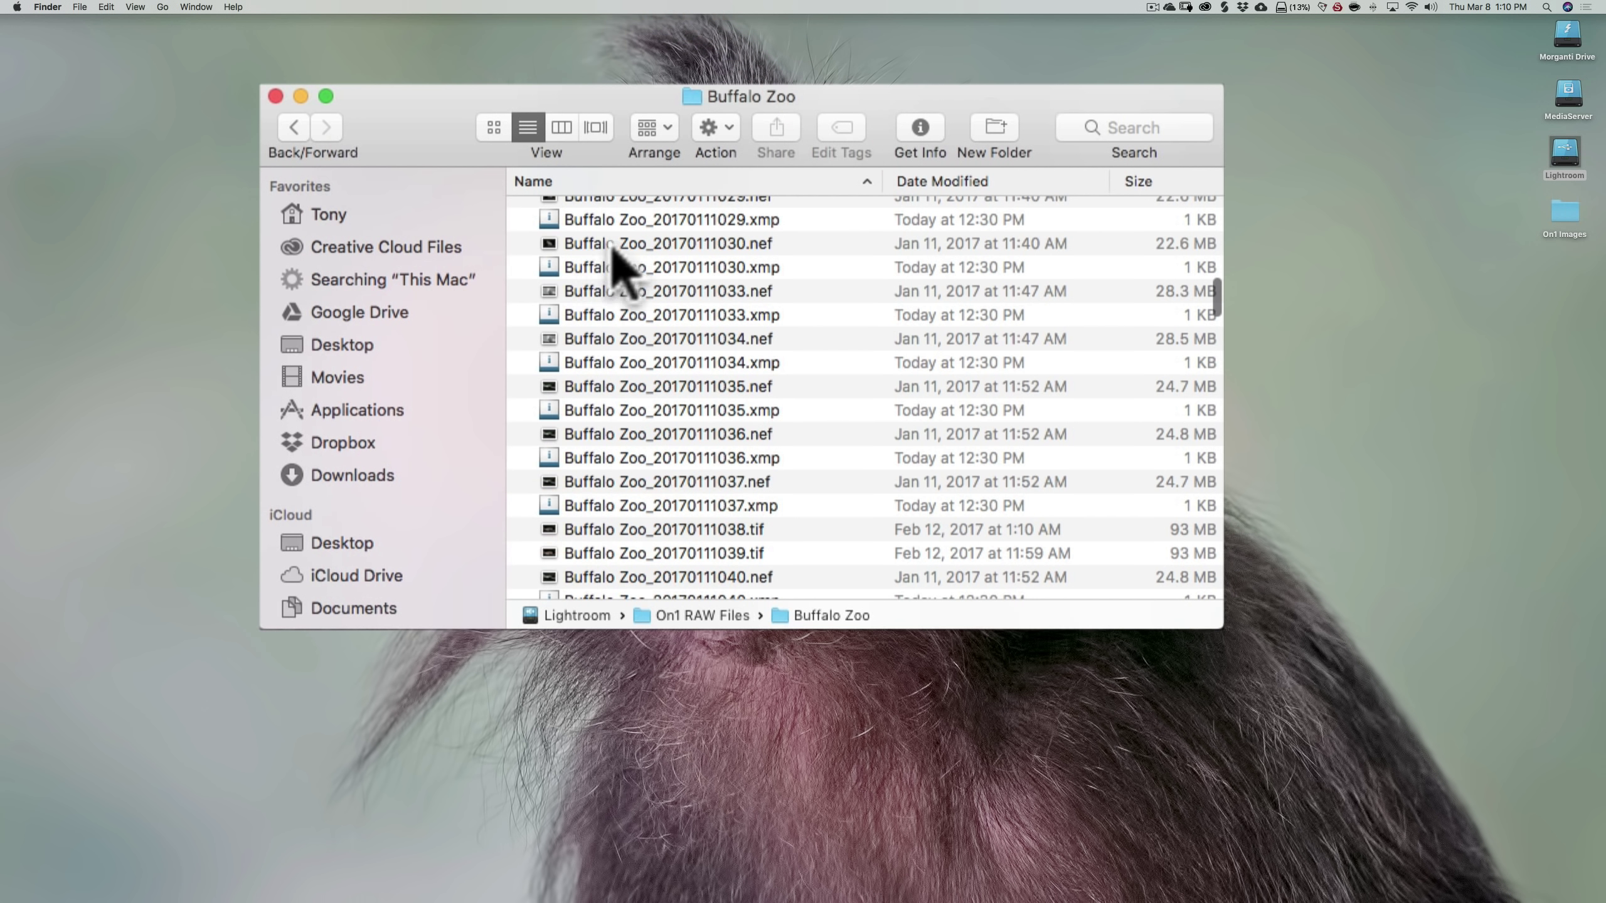
left_click(294, 127)
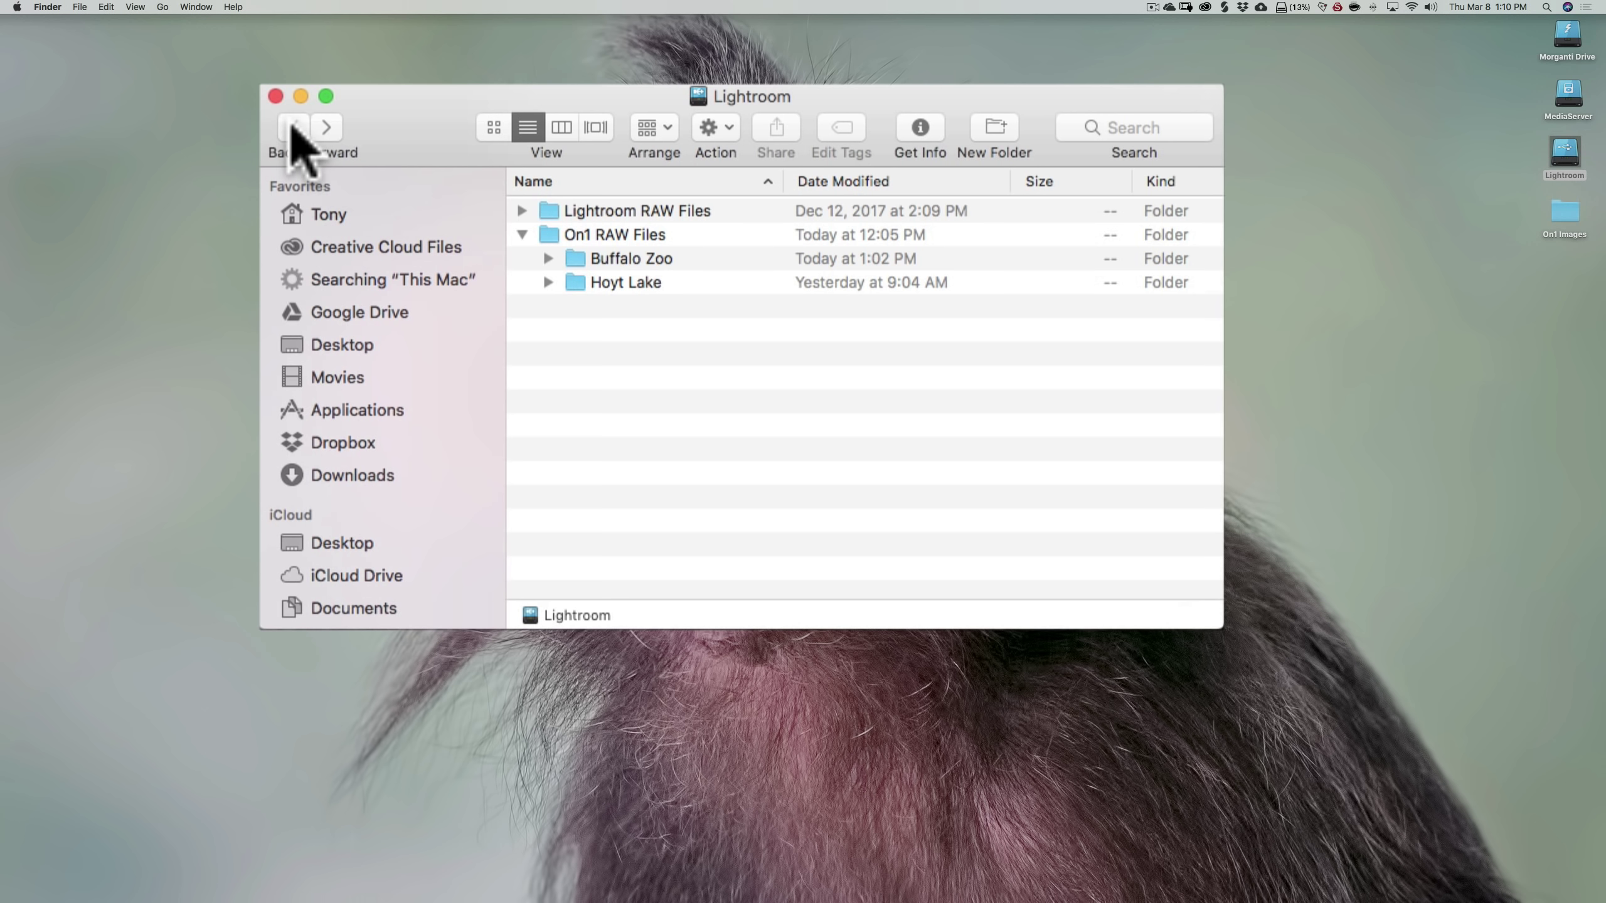
- List the Buffalo Zoo files inline and widen the Name column to show full filenames
left_click(548, 258)
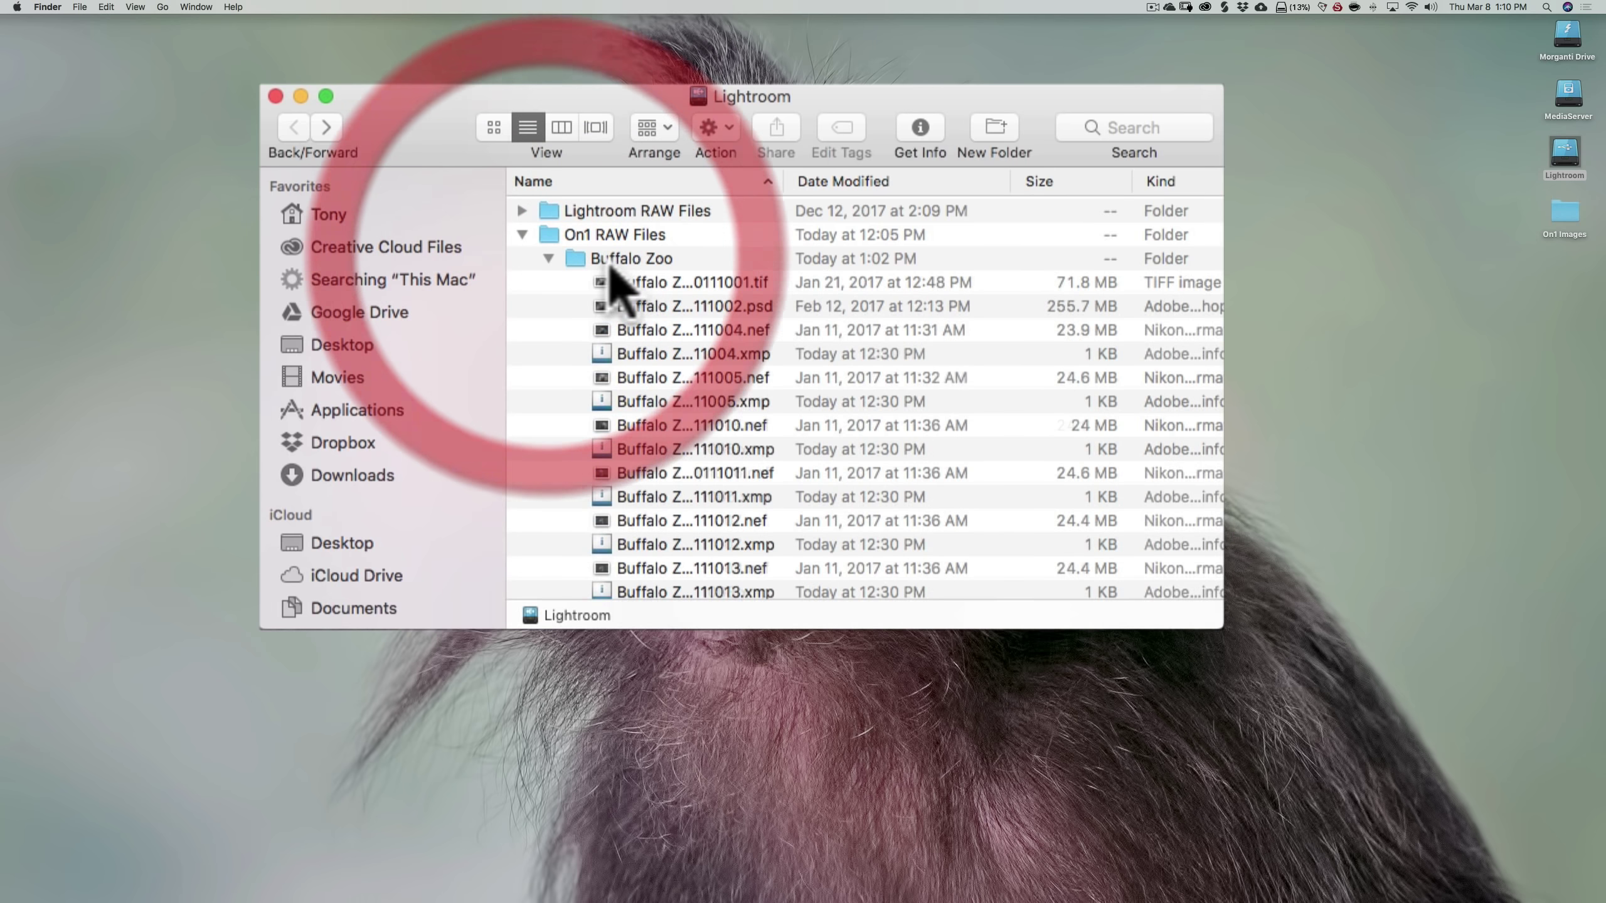
left_click(629, 282)
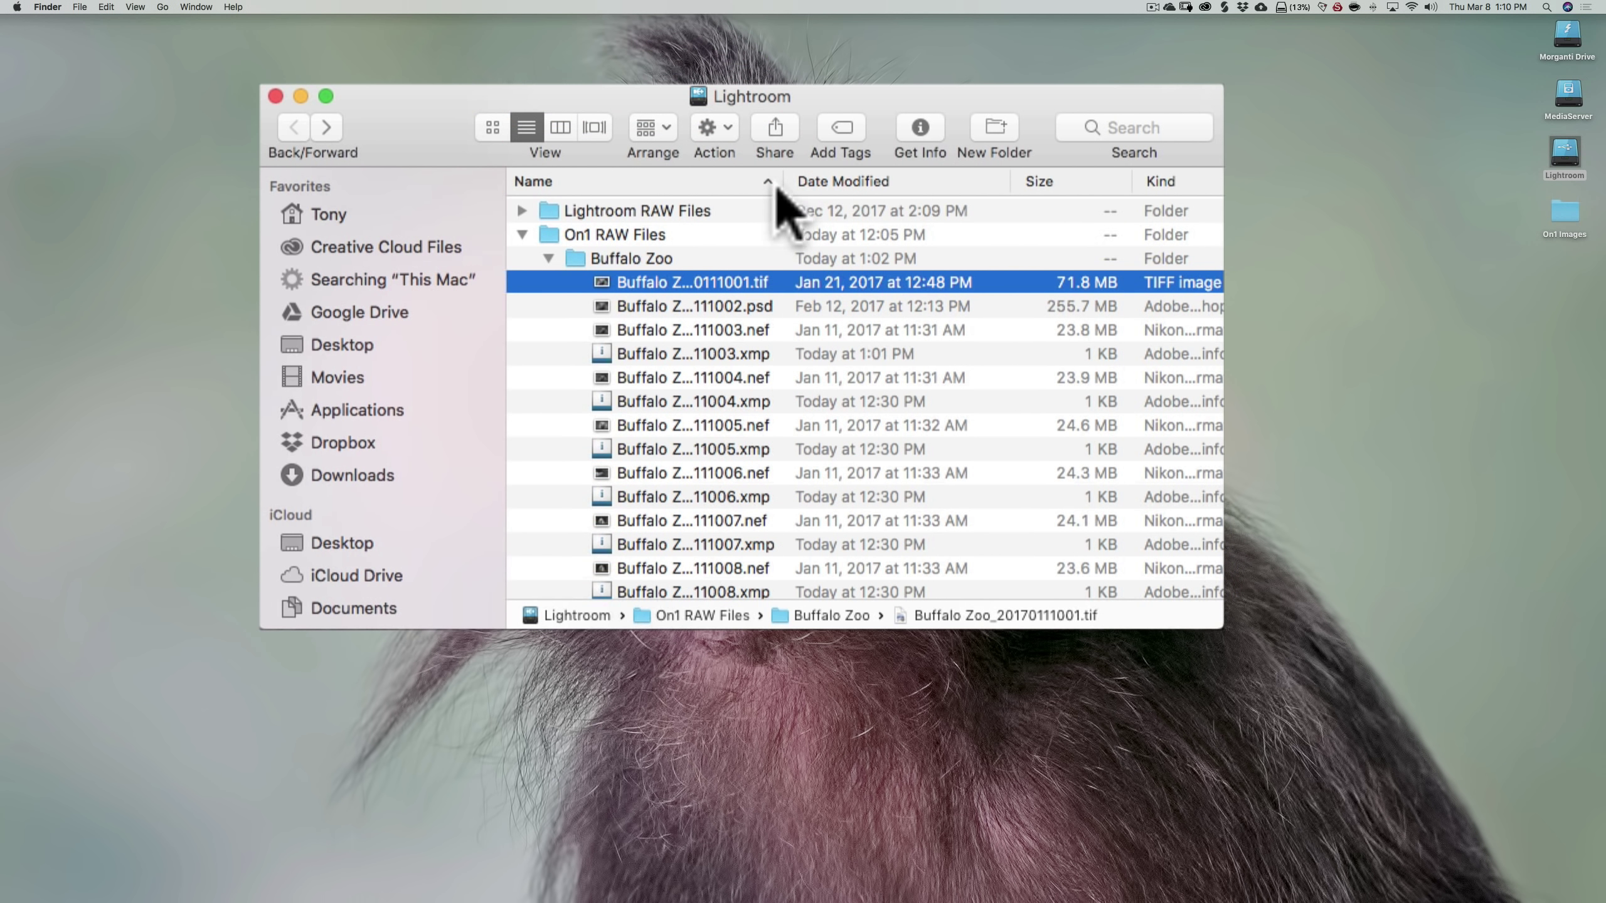
left_click_drag(783, 181, 999, 181)
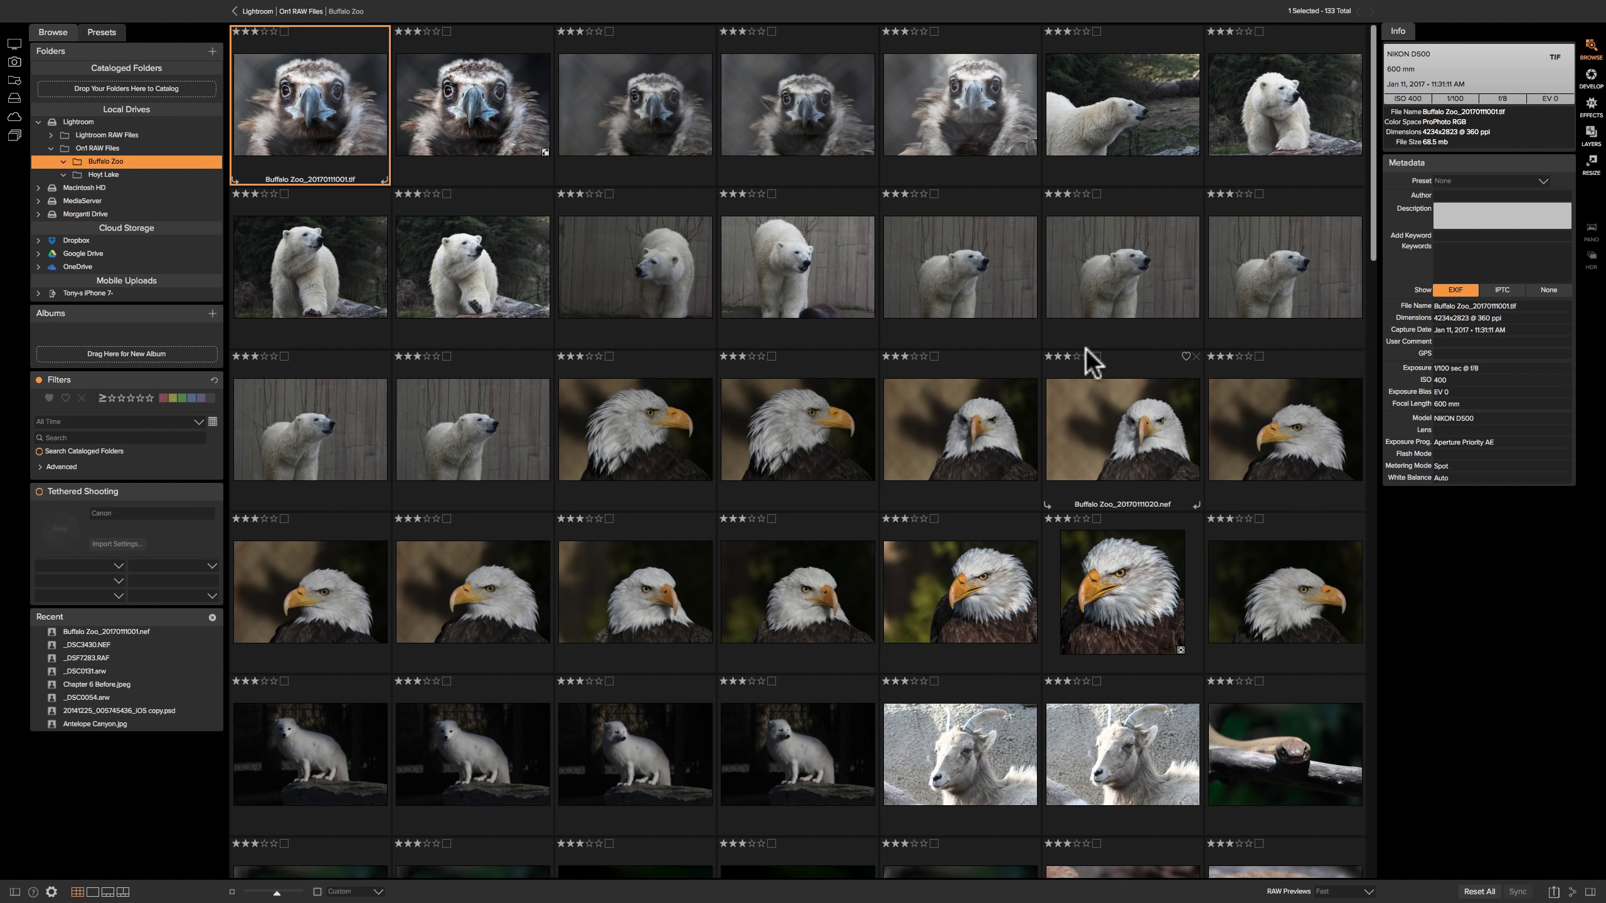
- Hide the Browse and Info panels so the 133-image thumbnail grid fills the window
key("Tab")
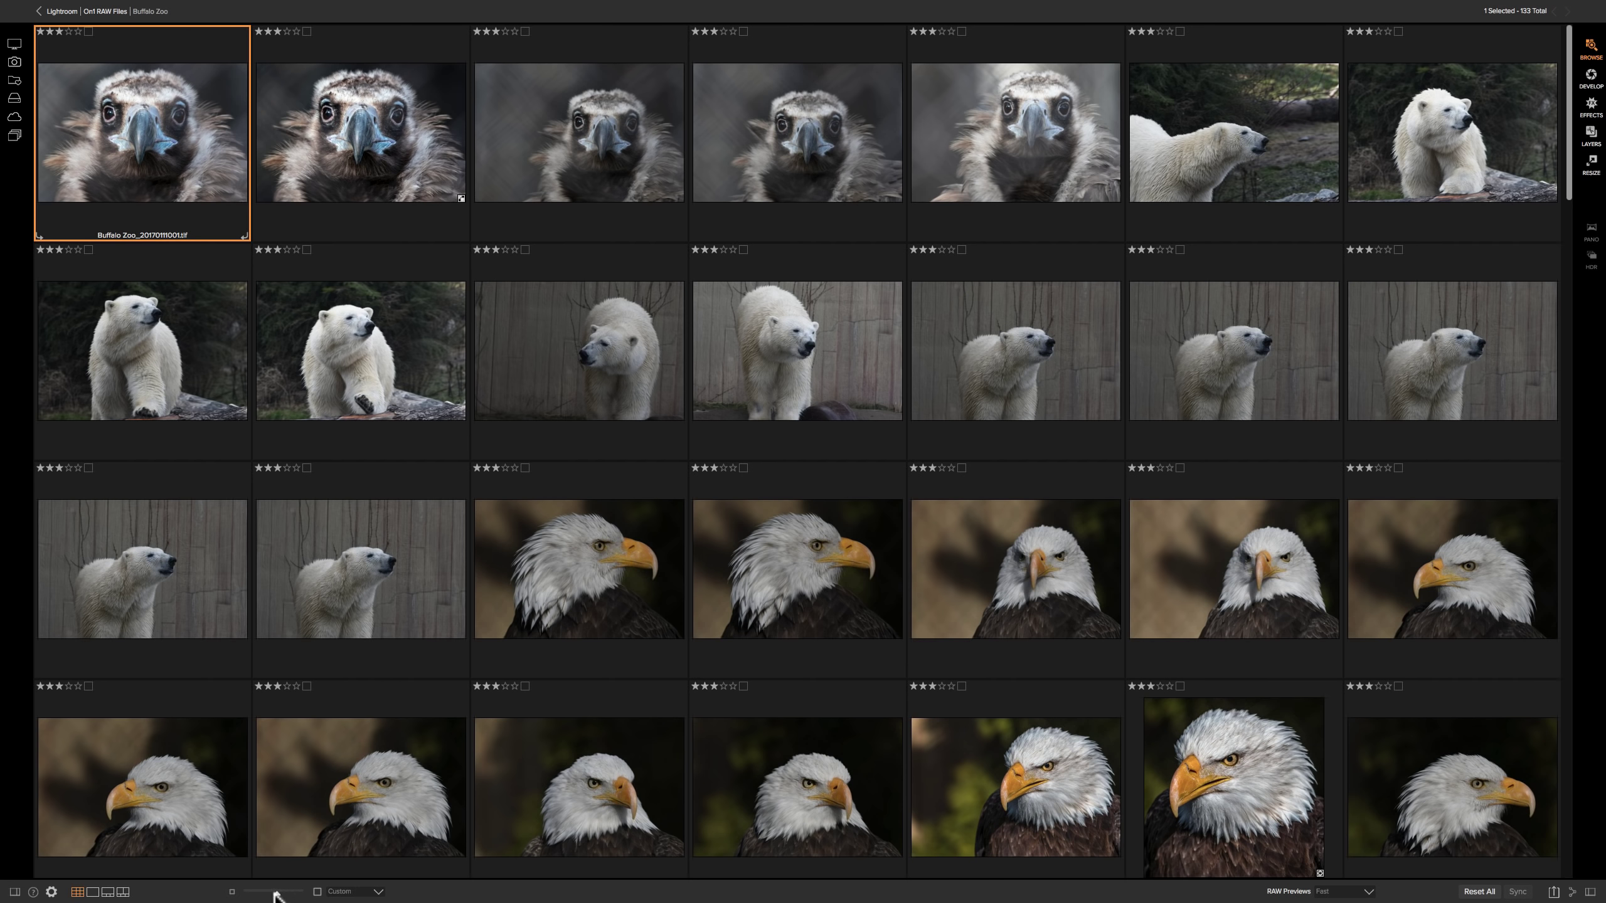
- Enlarge the thumbnails, switch to filmstrip view, and mark the first vulture photo as liked
left_click_drag(274, 891, 303, 892)
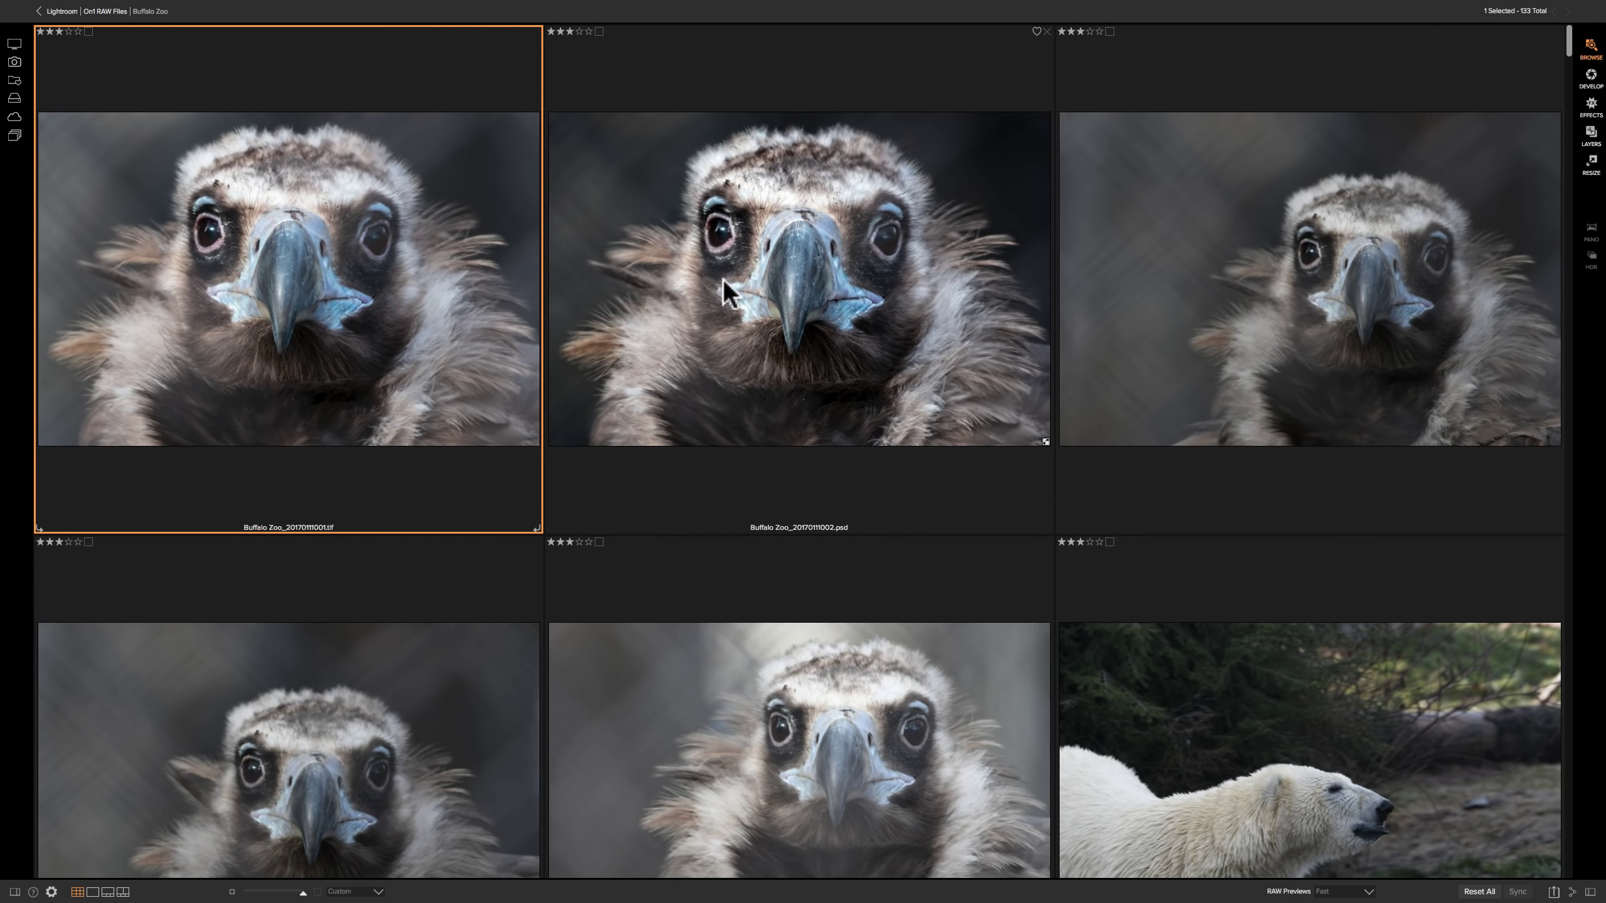
key("f")
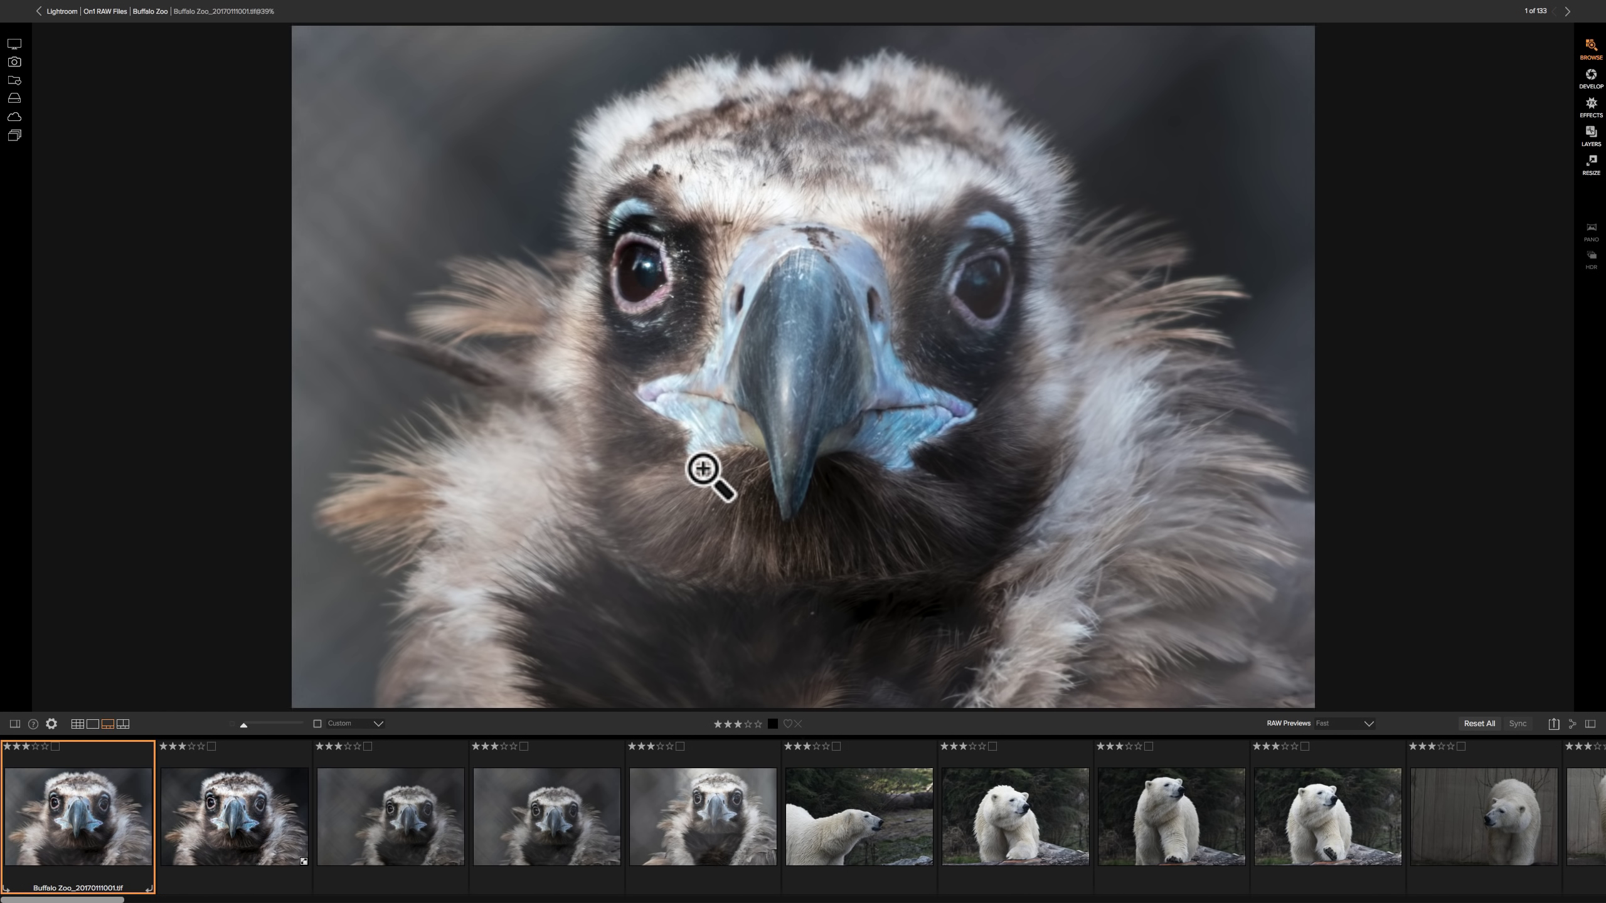
key("p")
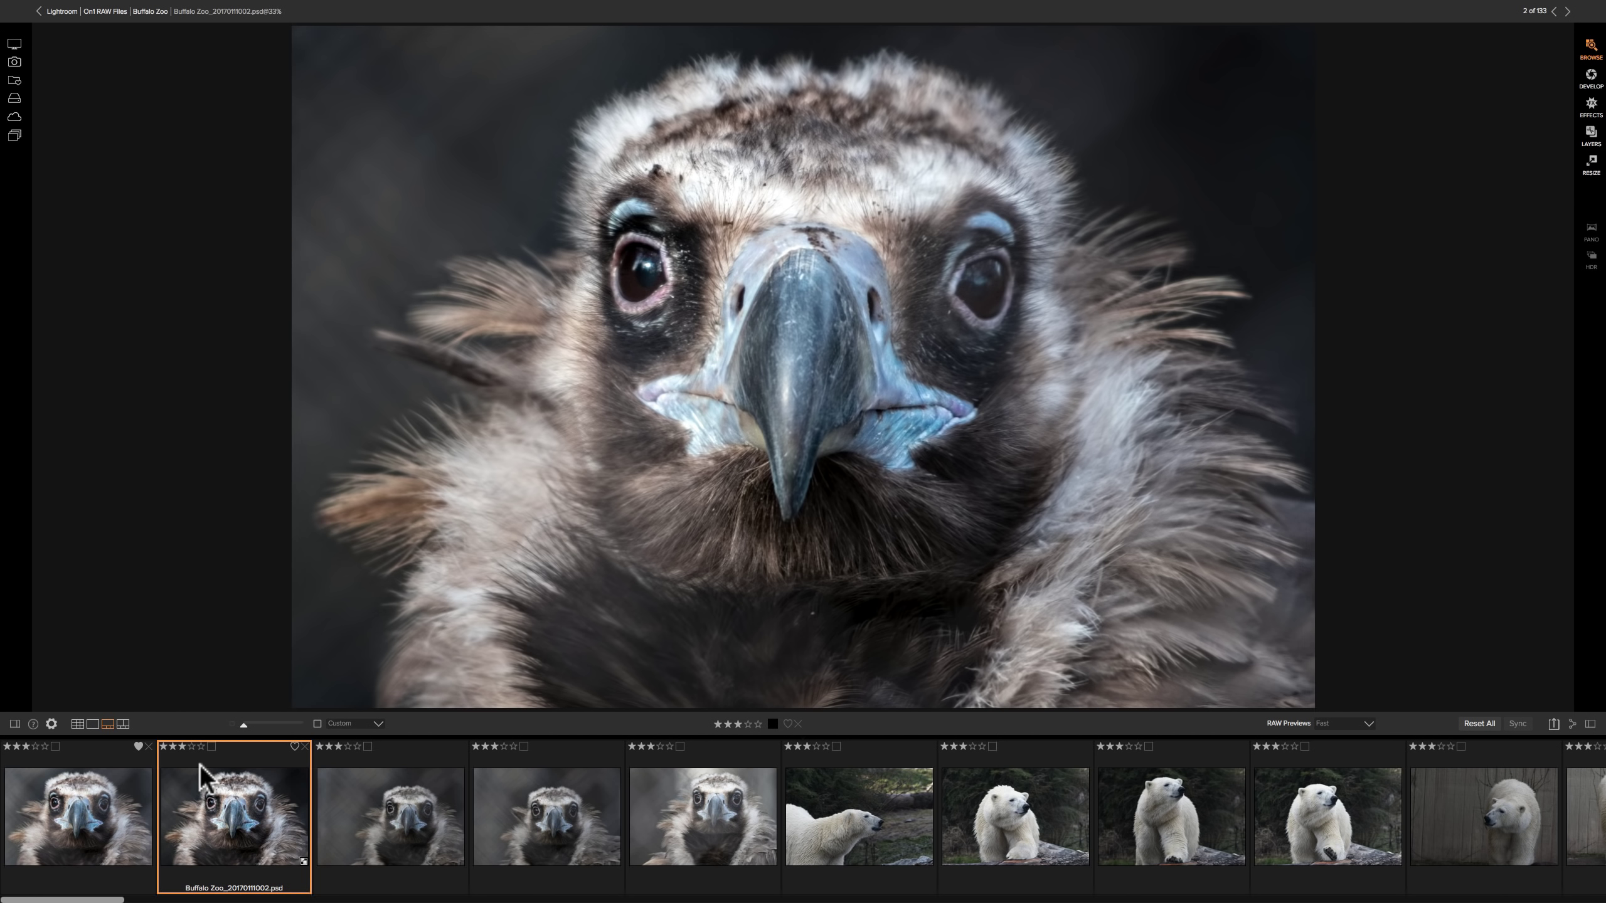
mouse_move(358, 4)
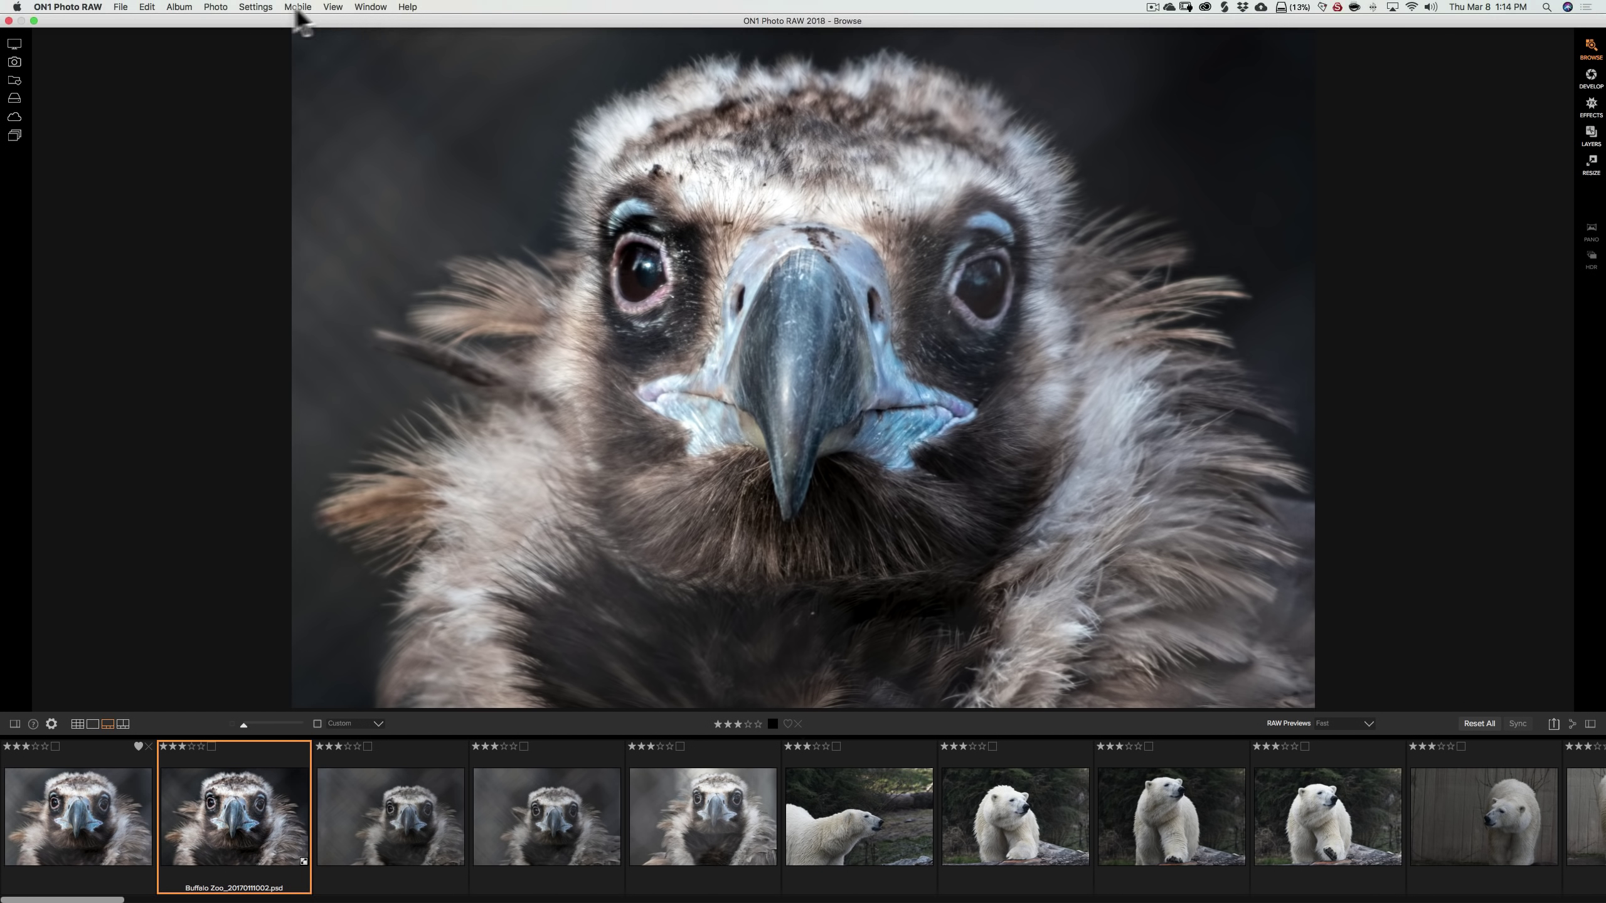
left_click(215, 7)
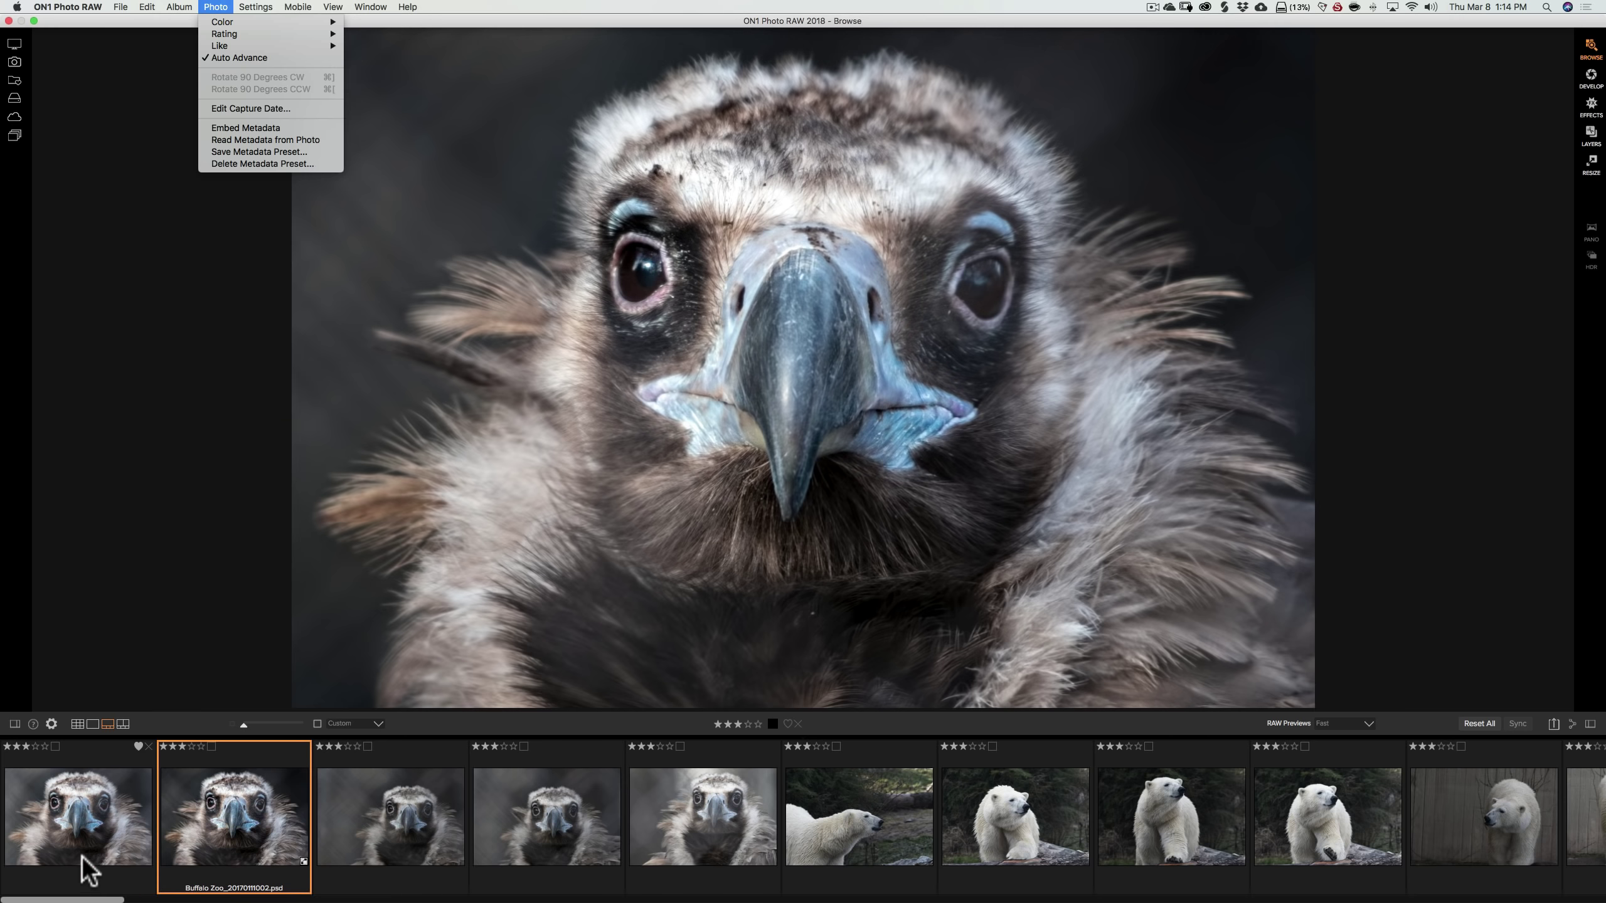
left_click(80, 854)
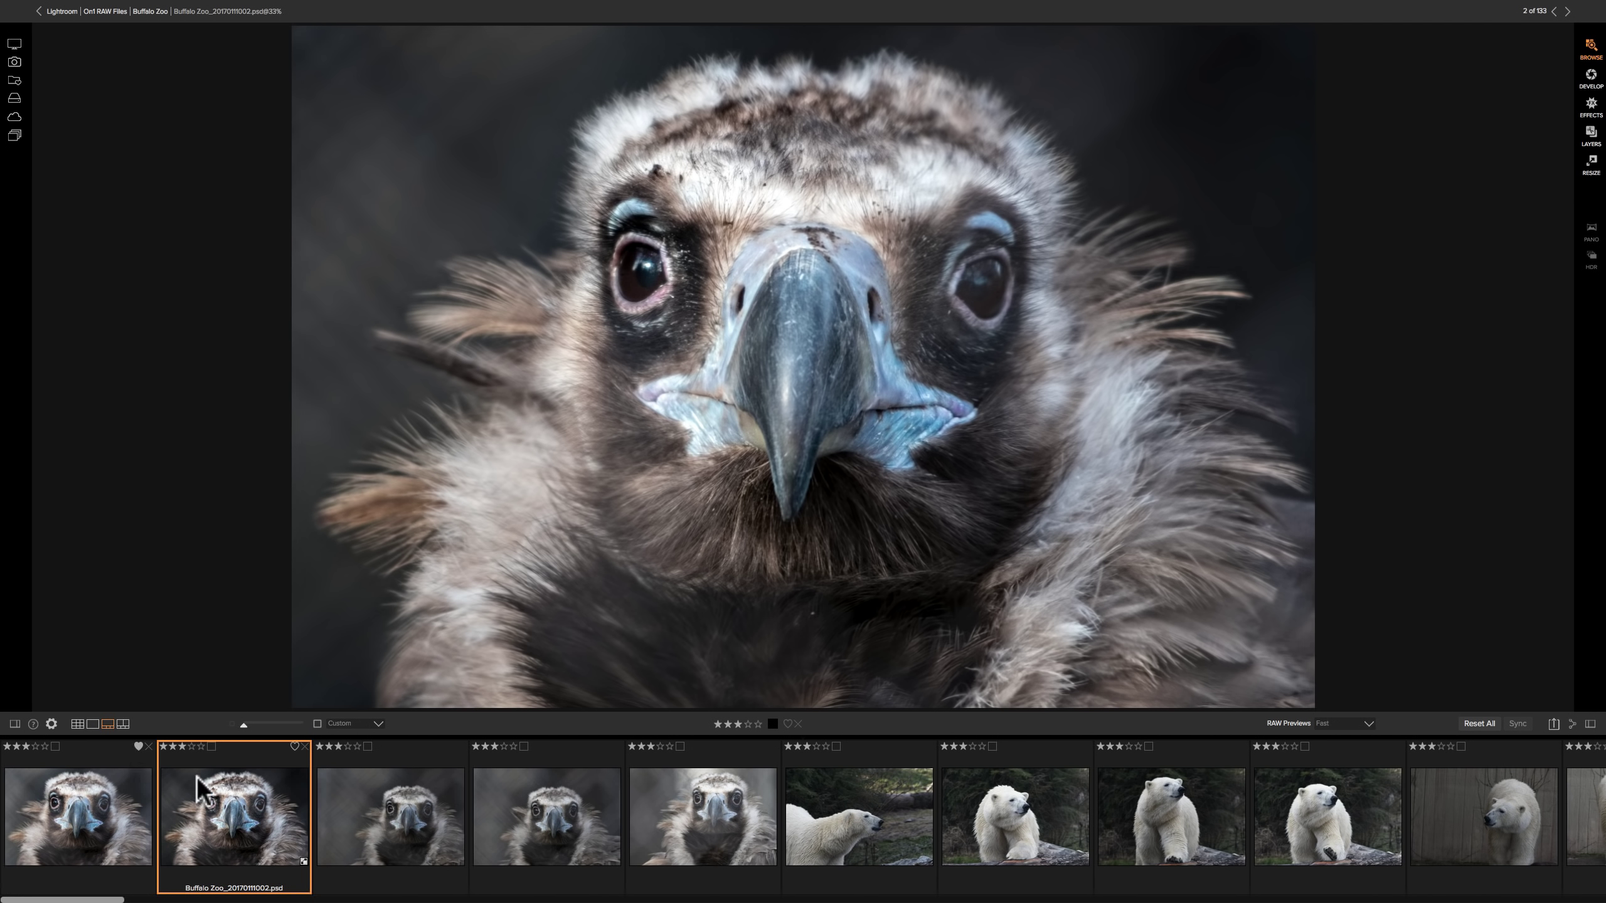
- Step from vulture photo 1 through photo 3, then return to the first vulture photo
left_click(130, 783)
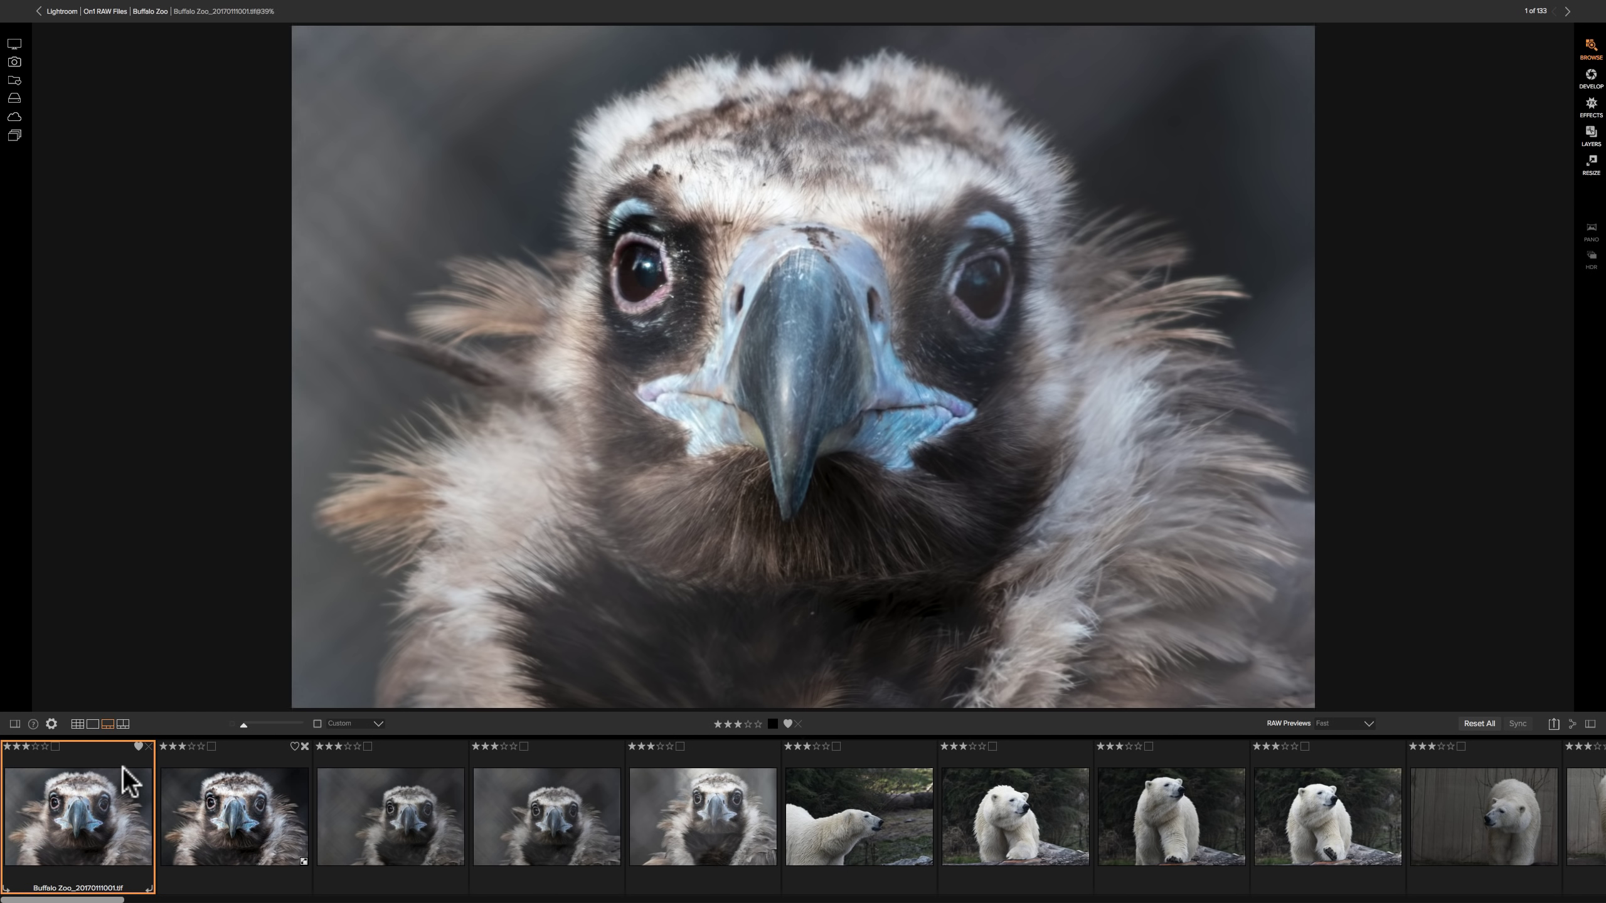
key("Right")
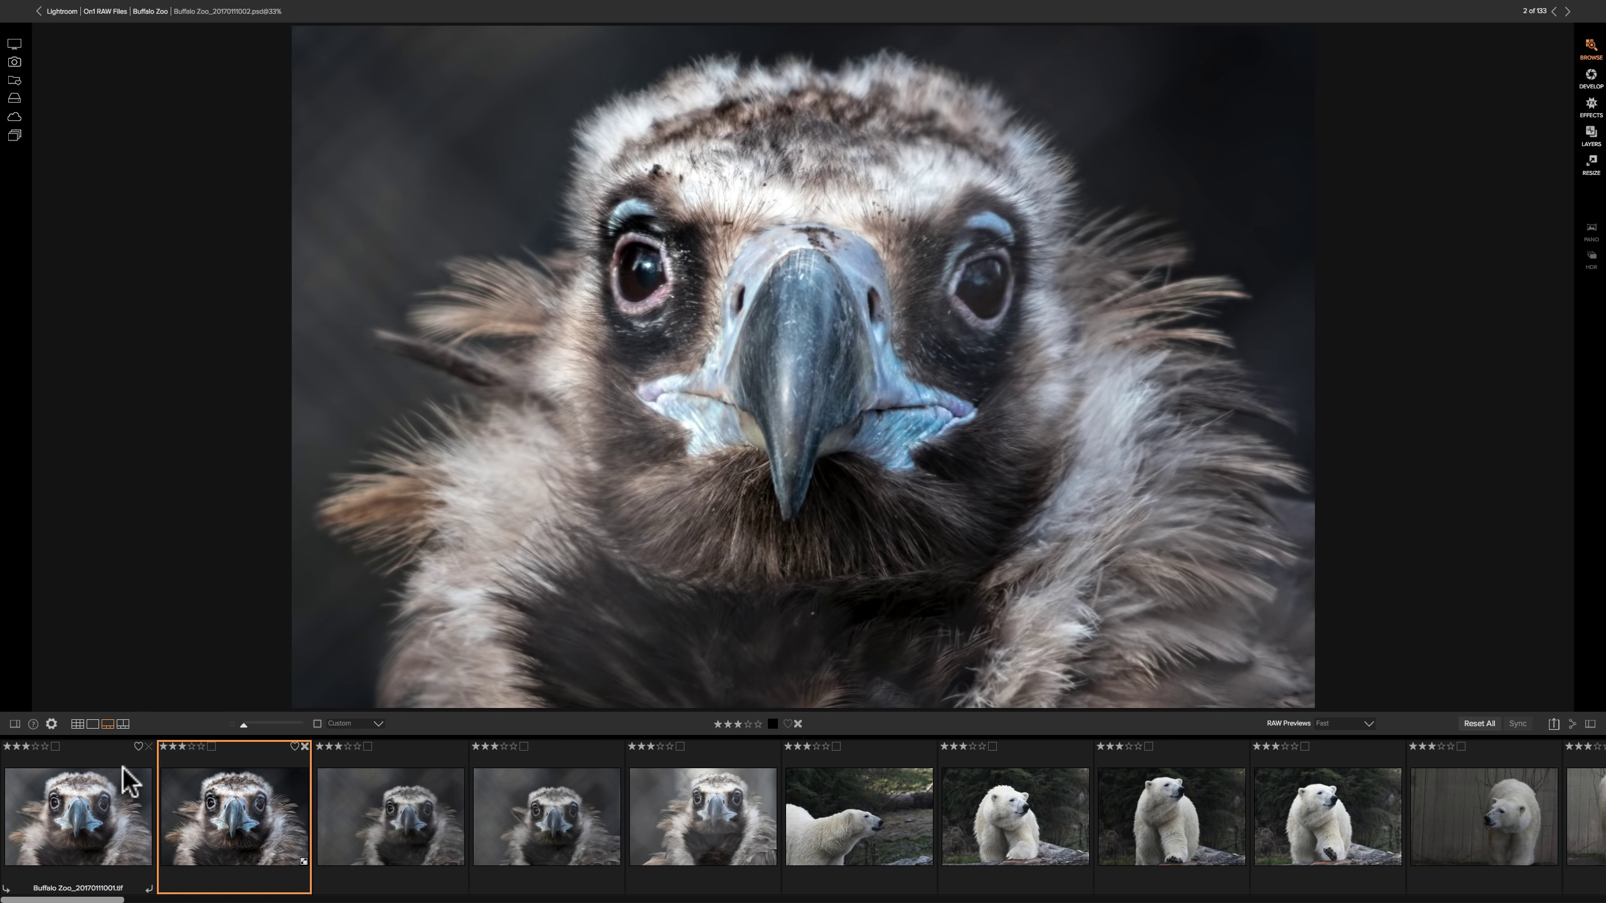
key("Right")
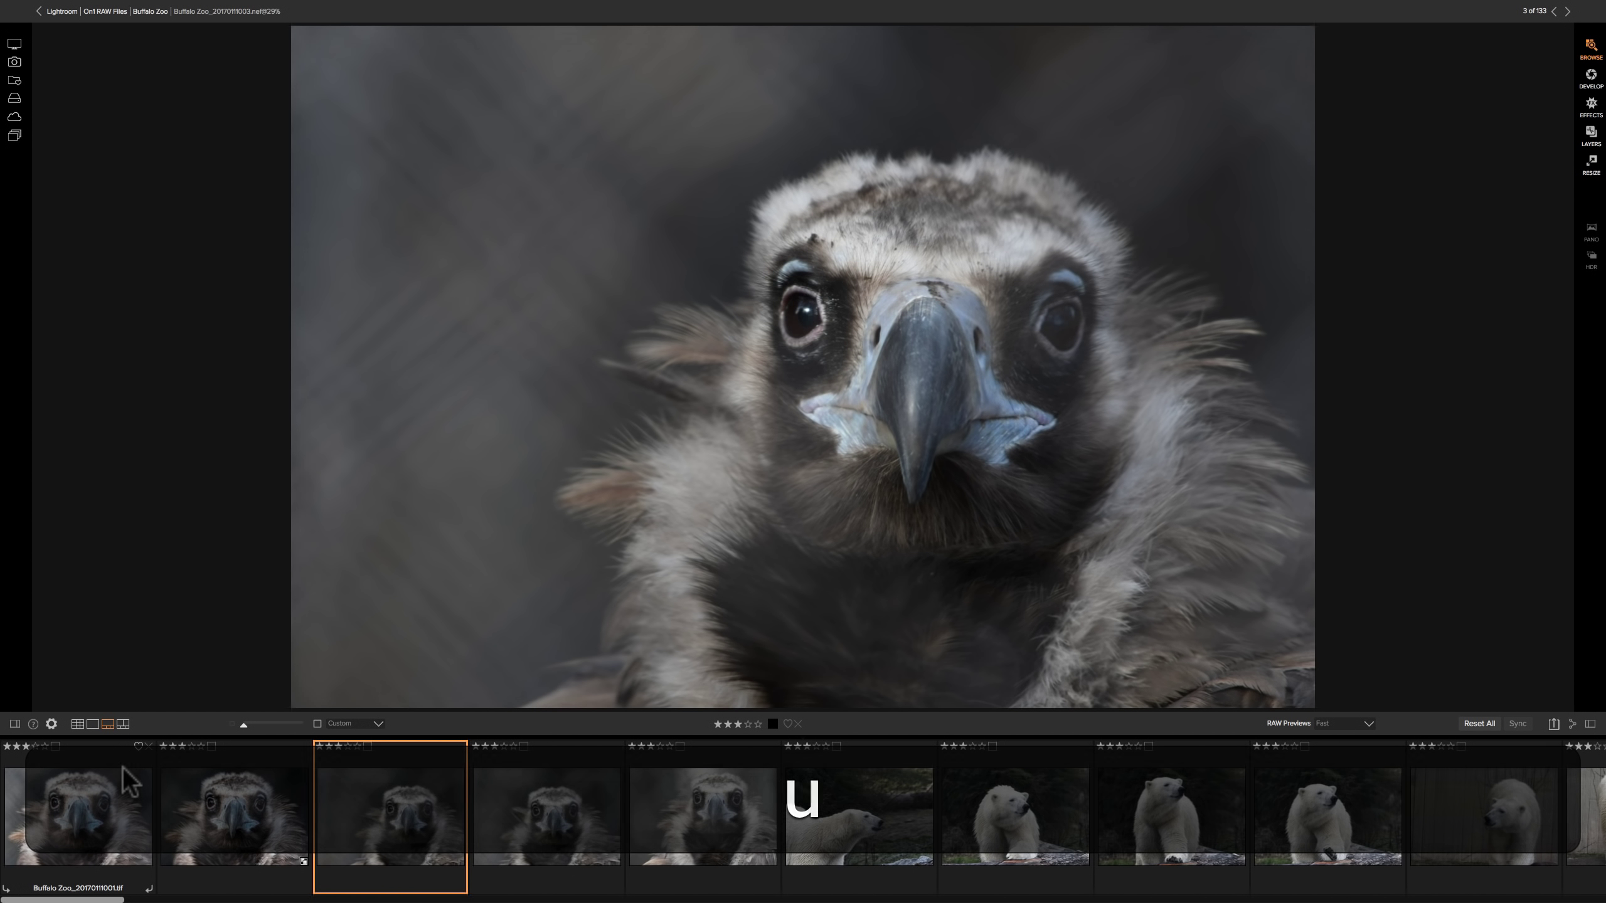
left_click(99, 800)
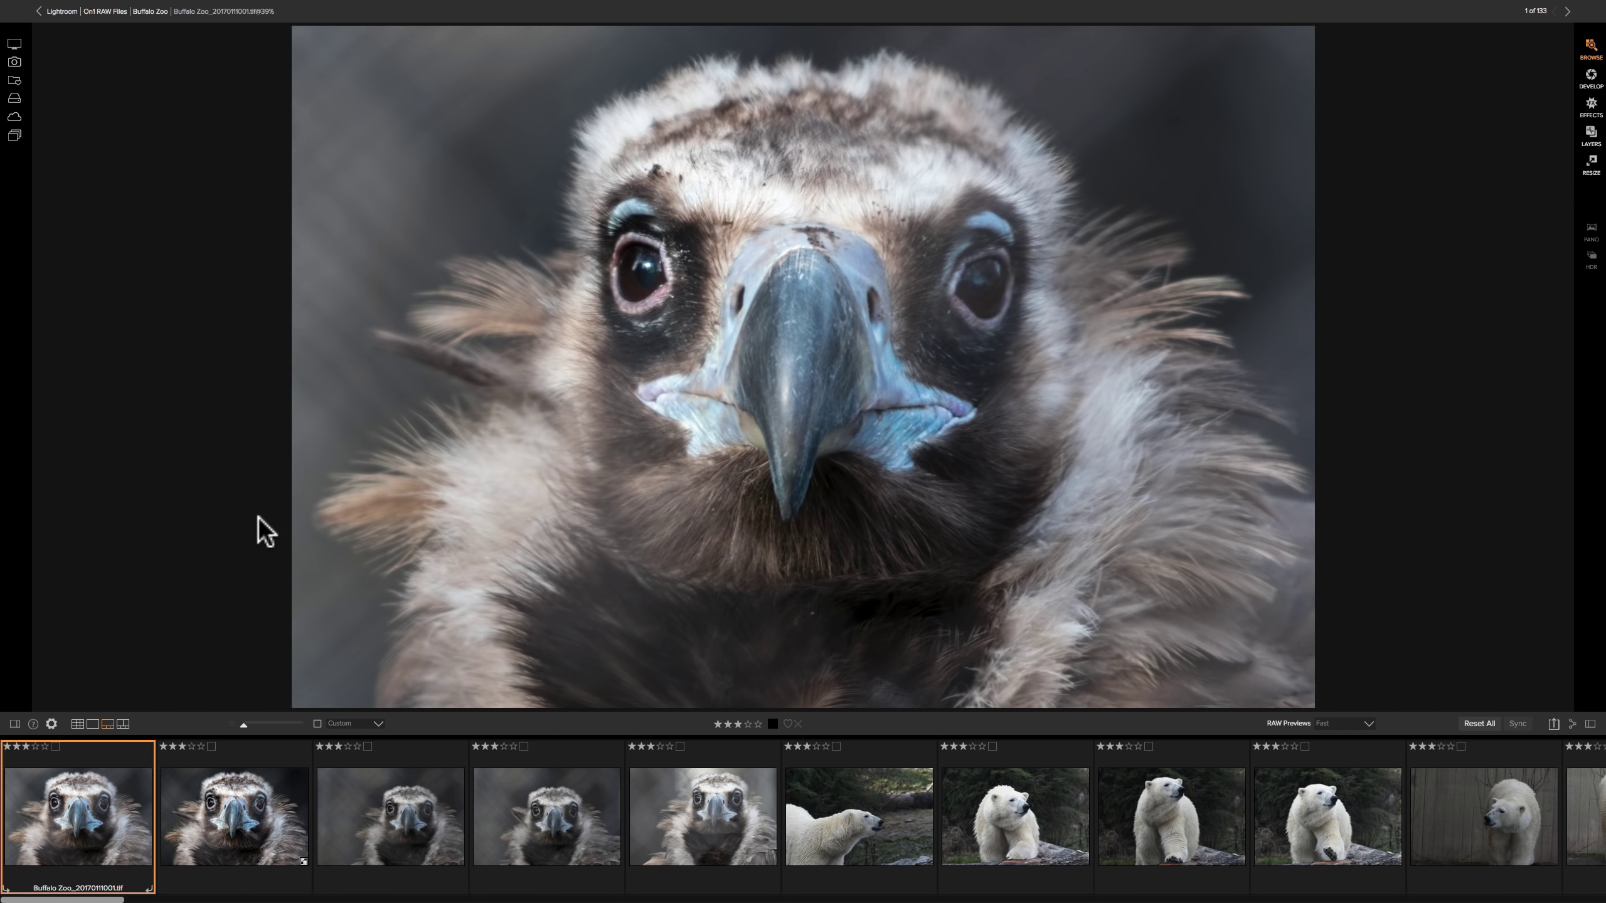
- Rate the first vulture shot 1 star and the .psd shot 5 stars, then open photo 1's colour labels
key("Right")
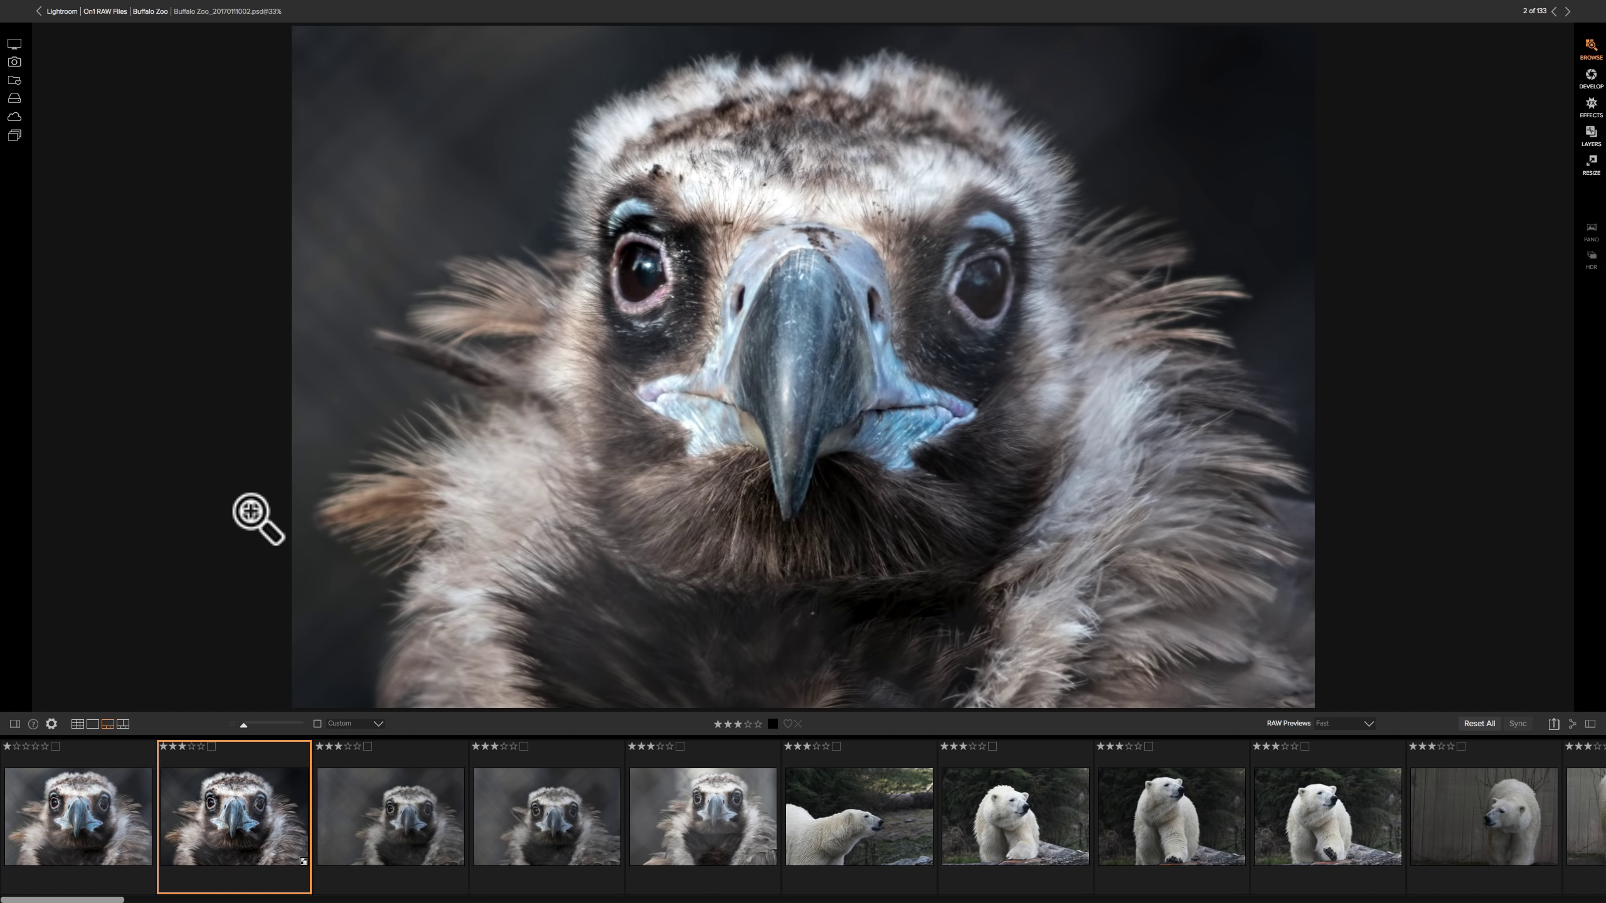
key("5")
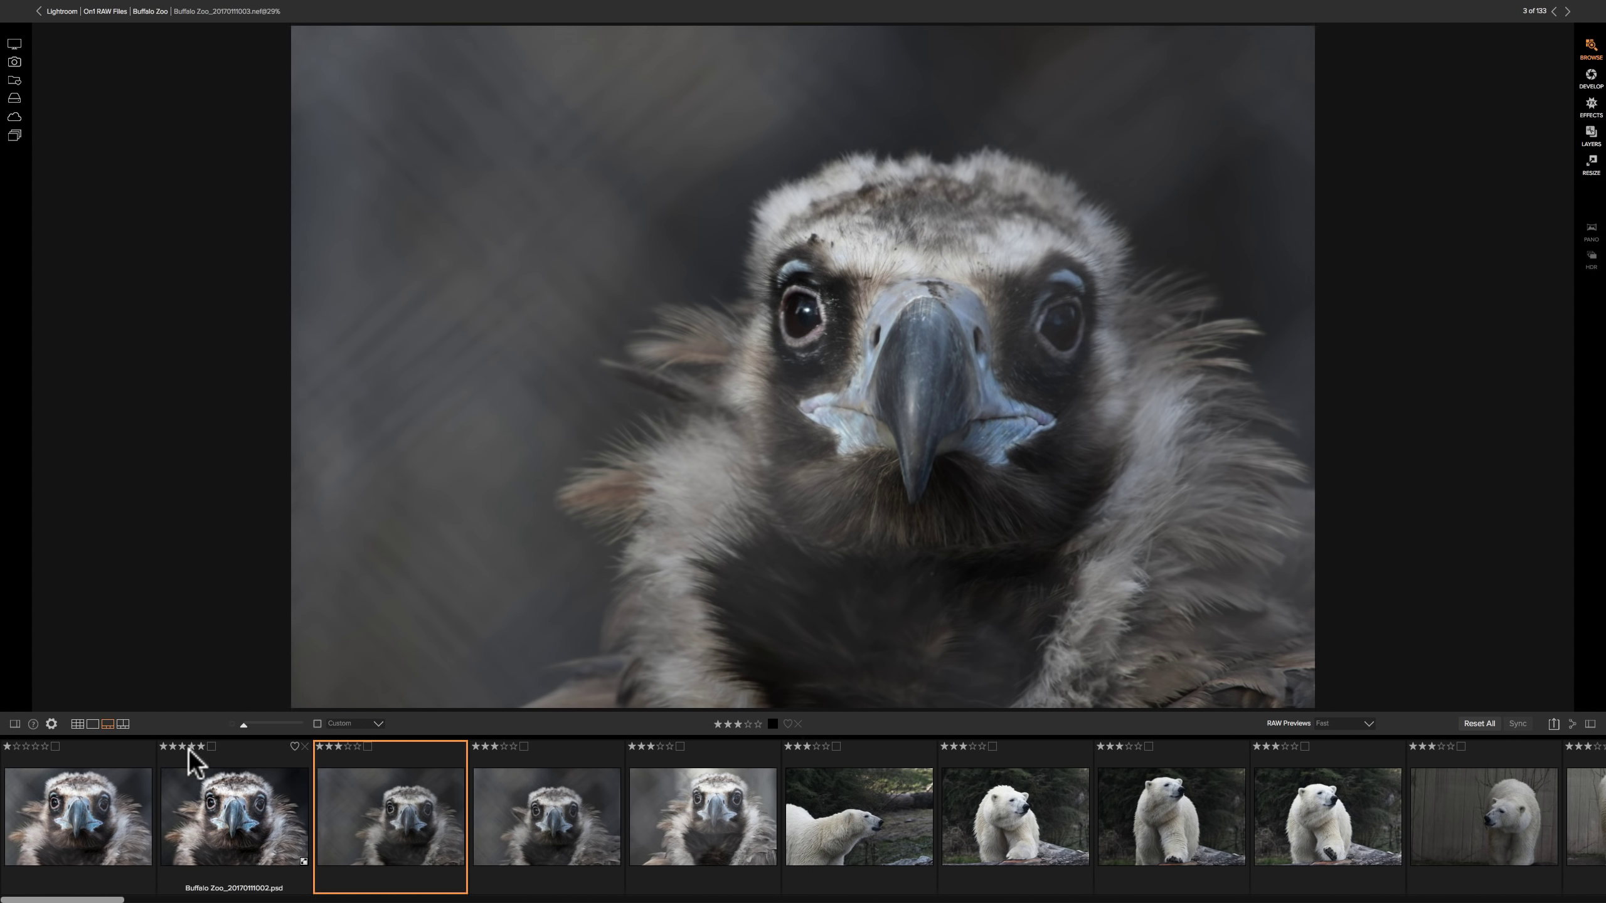
left_click(68, 775)
left_click(55, 747)
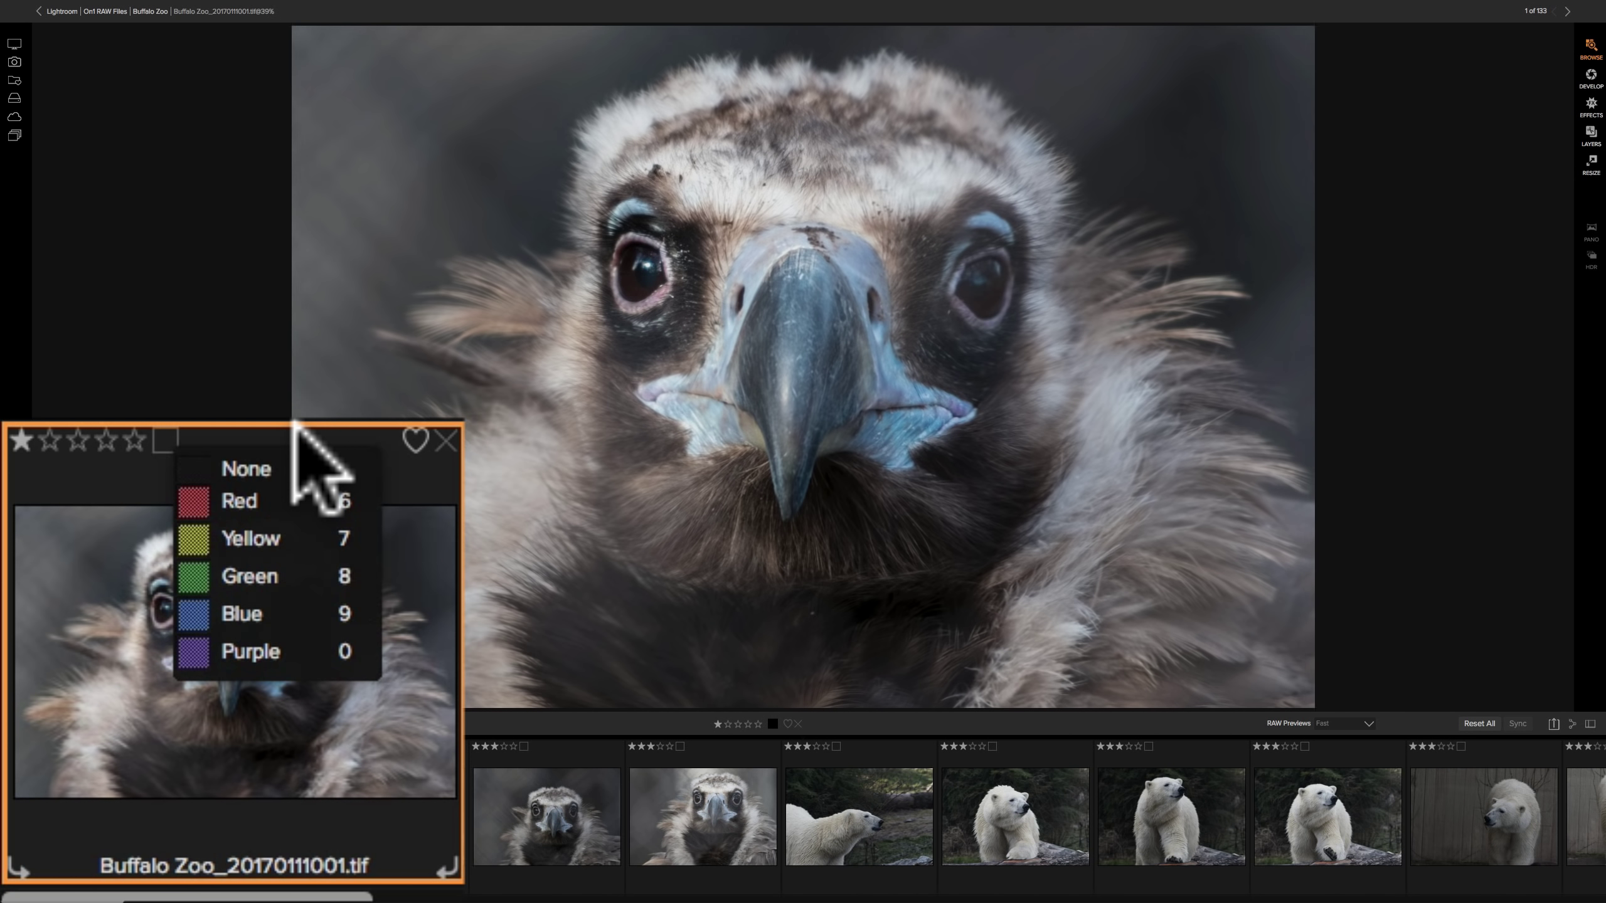
- Set the first vulture photo's colour label to None
left_click(82, 756)
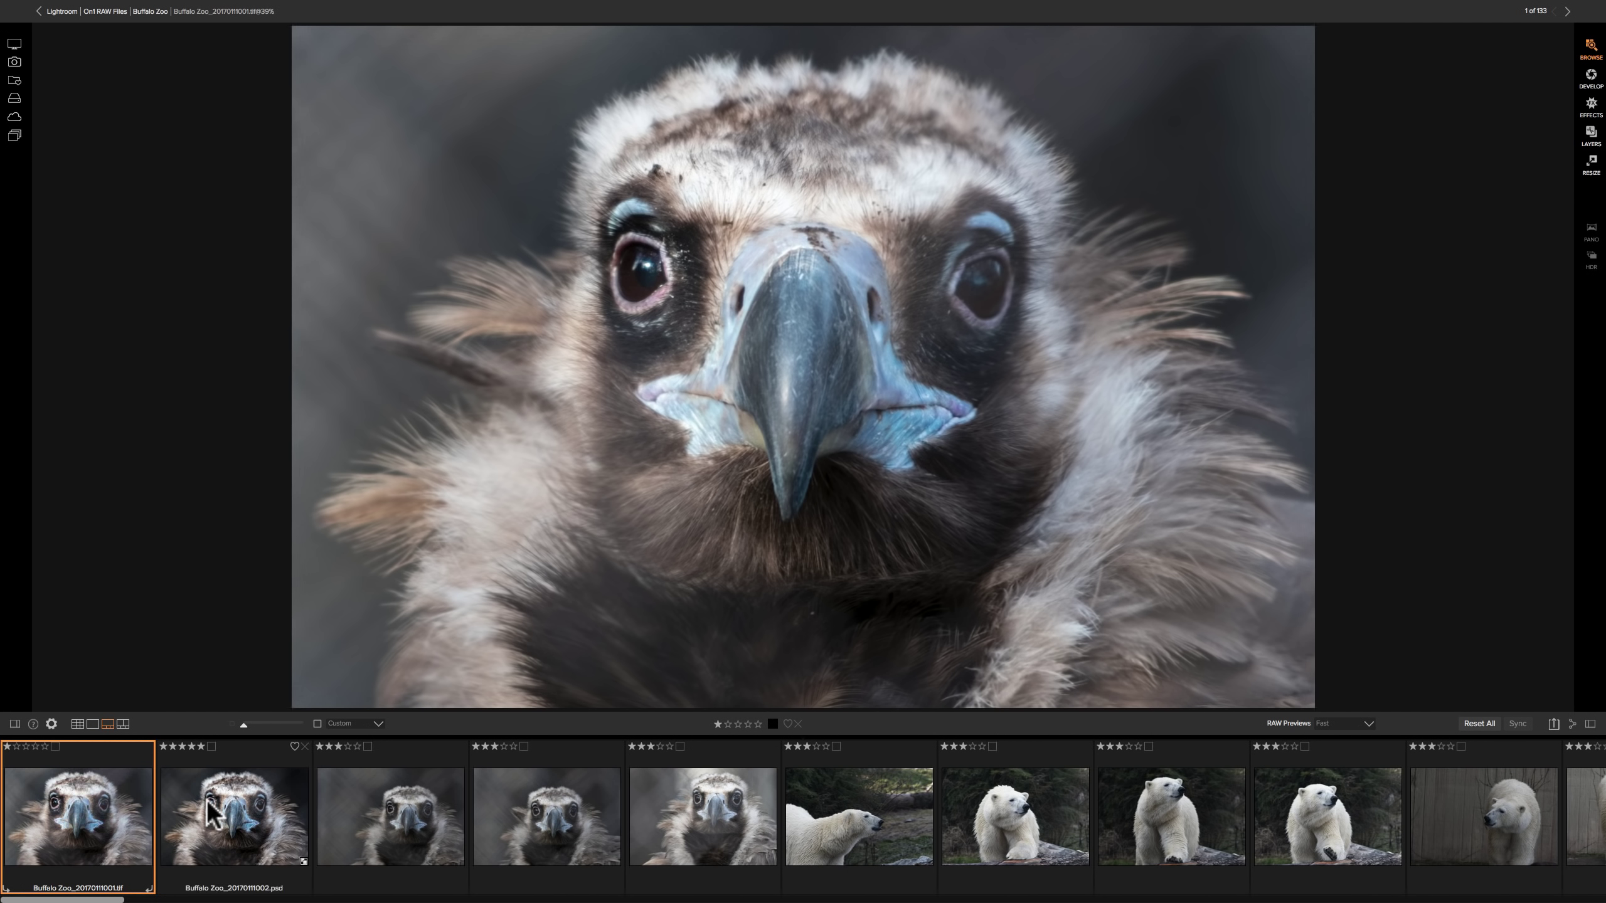
- Flip between the first two vulture shots, then enter Compare view with photo 1 as reference
left_click(210, 815)
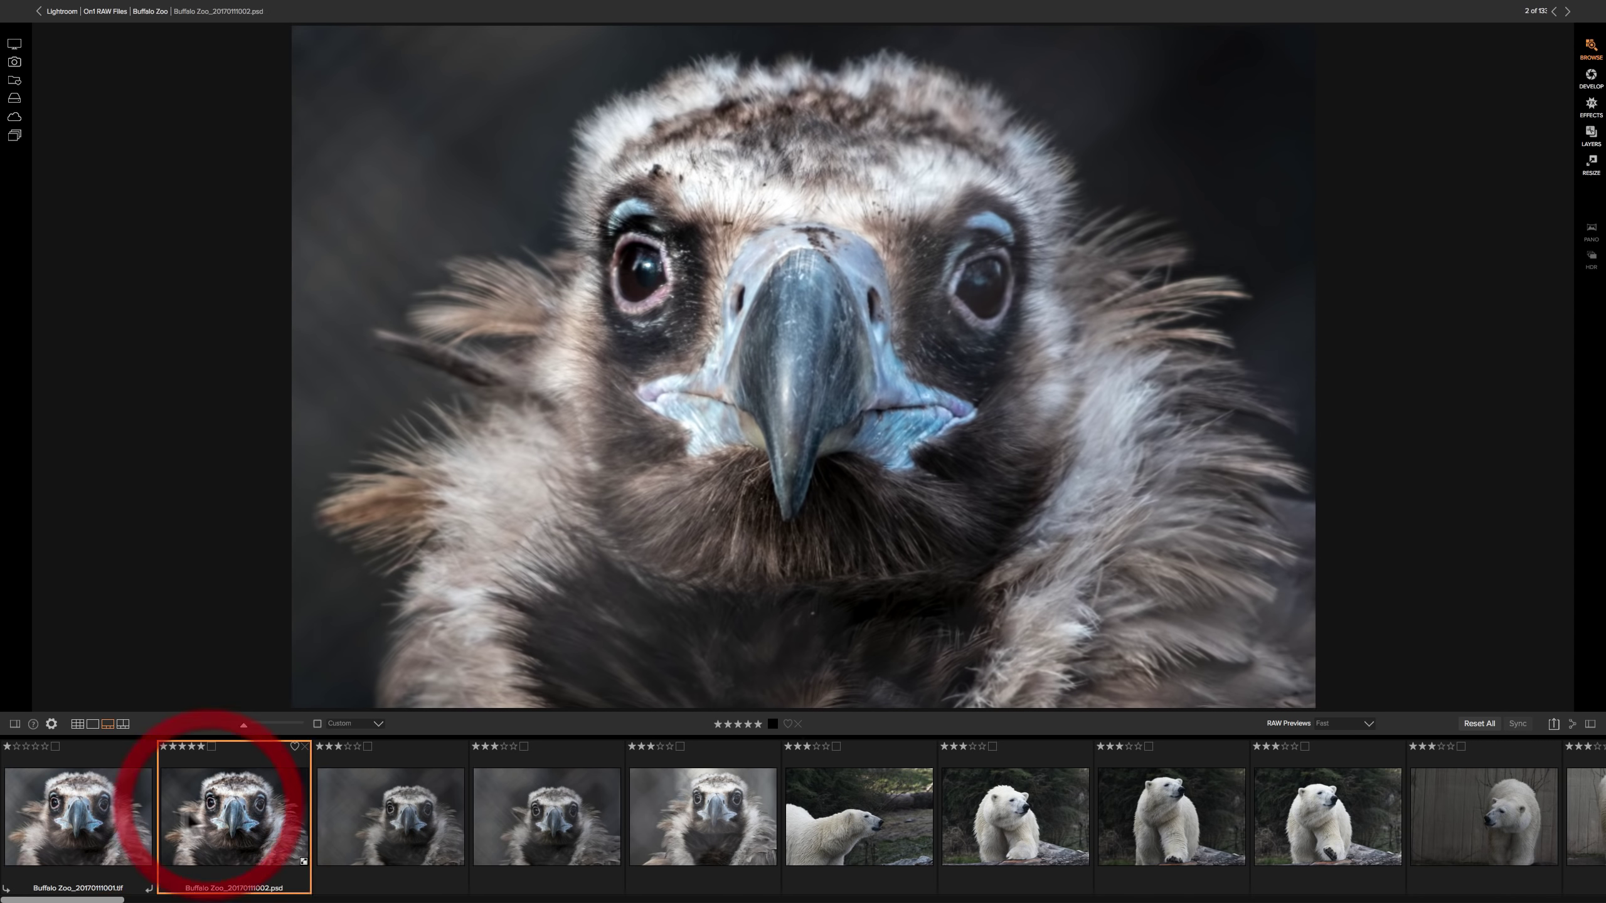
left_click(107, 820)
left_click(204, 821)
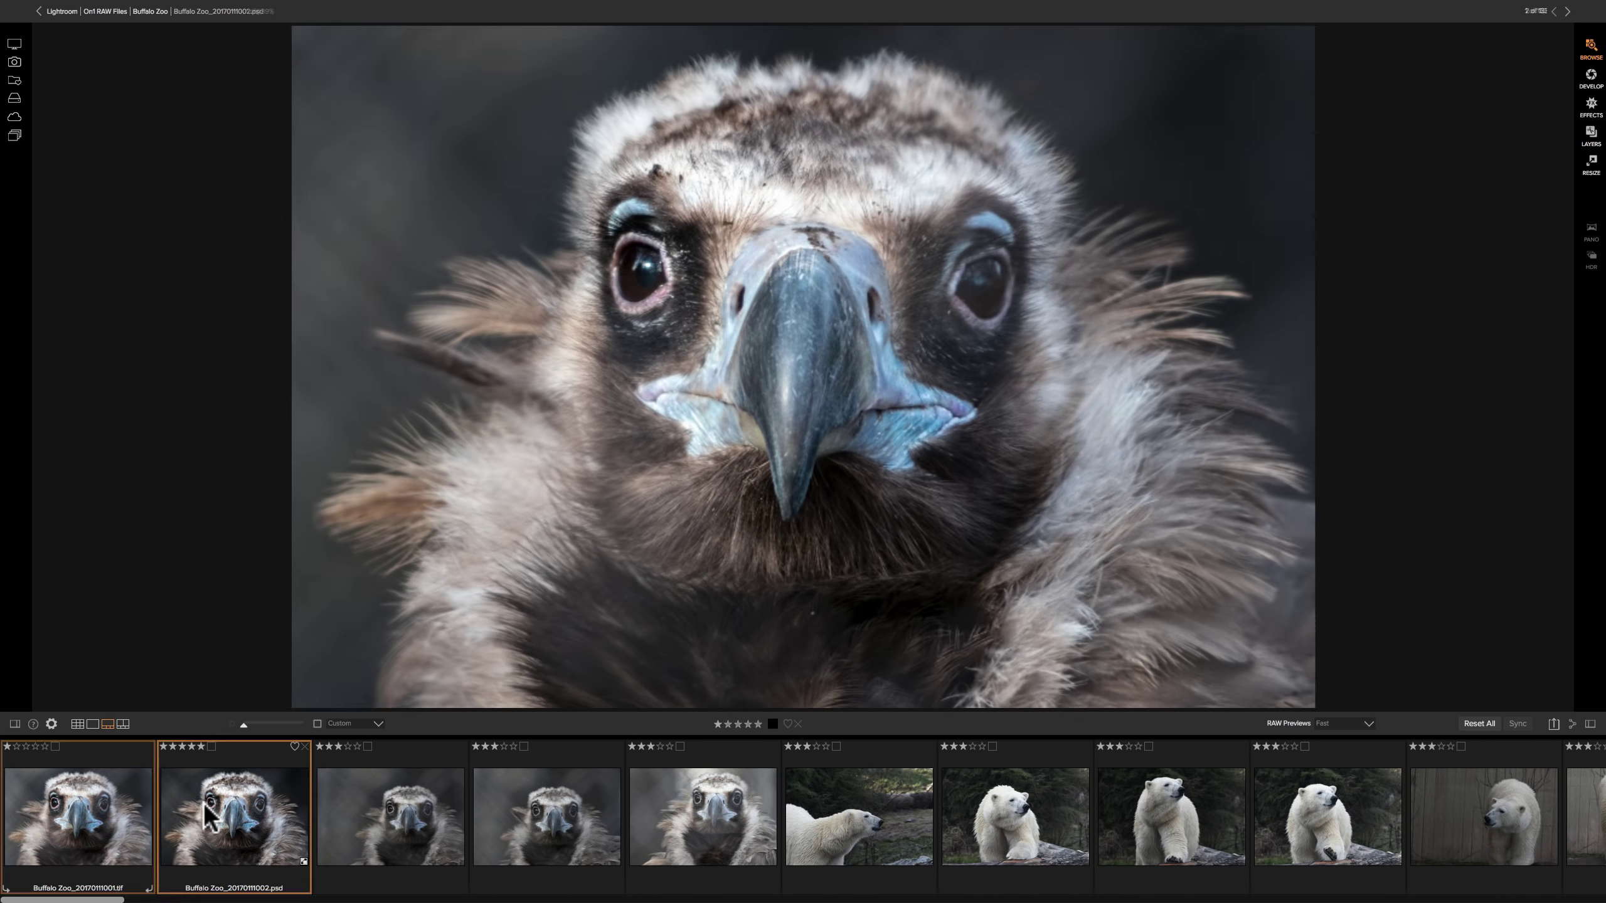
left_click(124, 810)
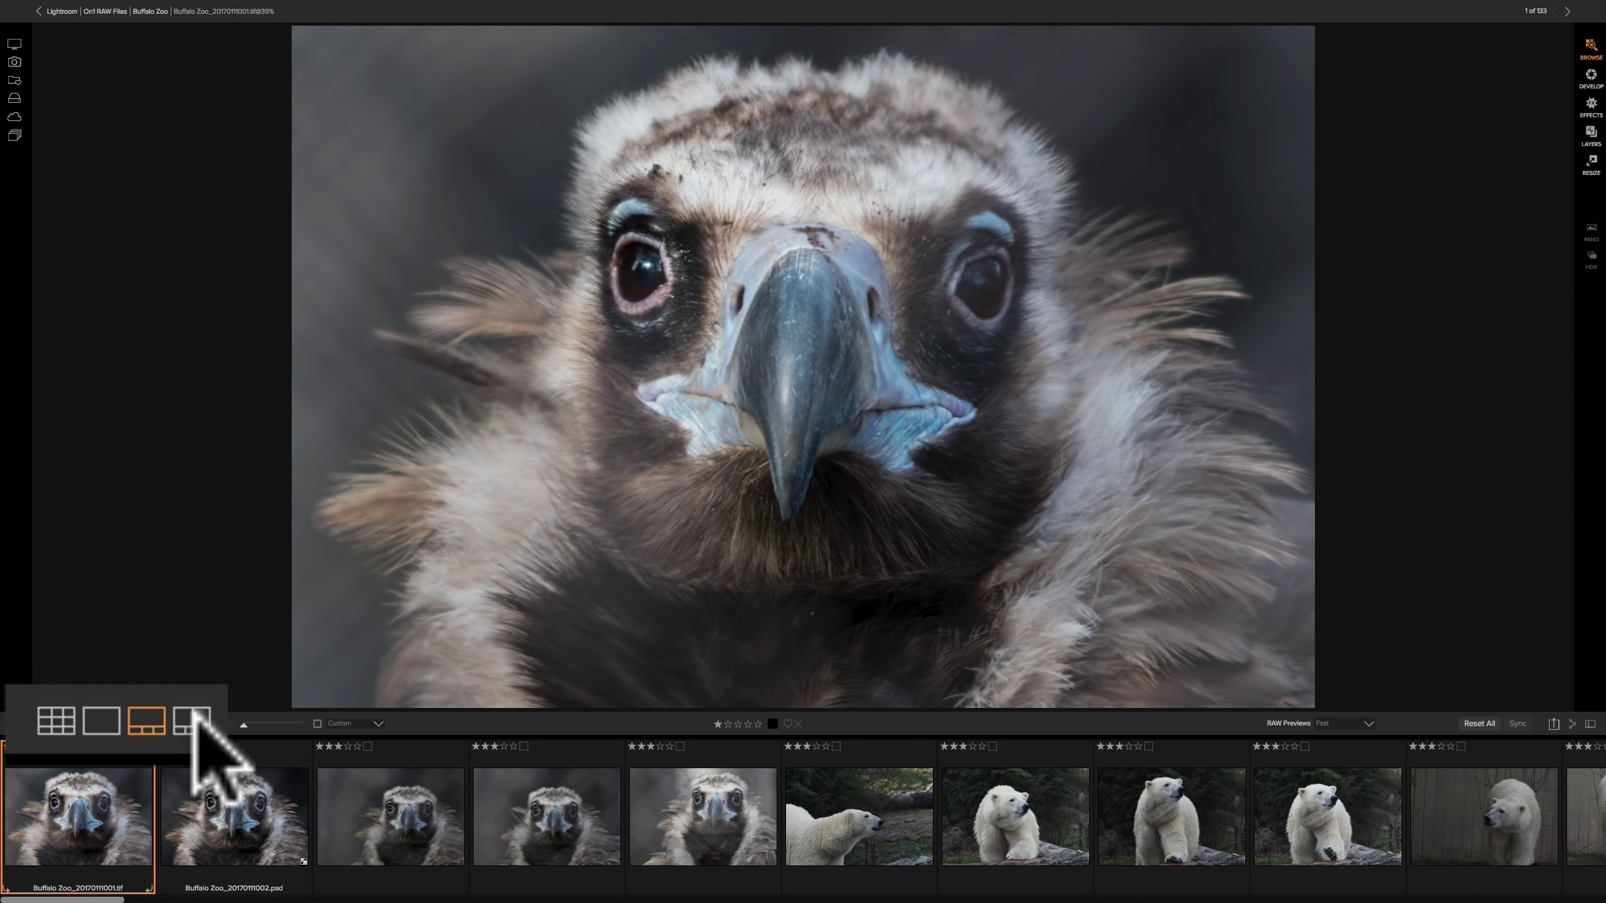
left_click(193, 712)
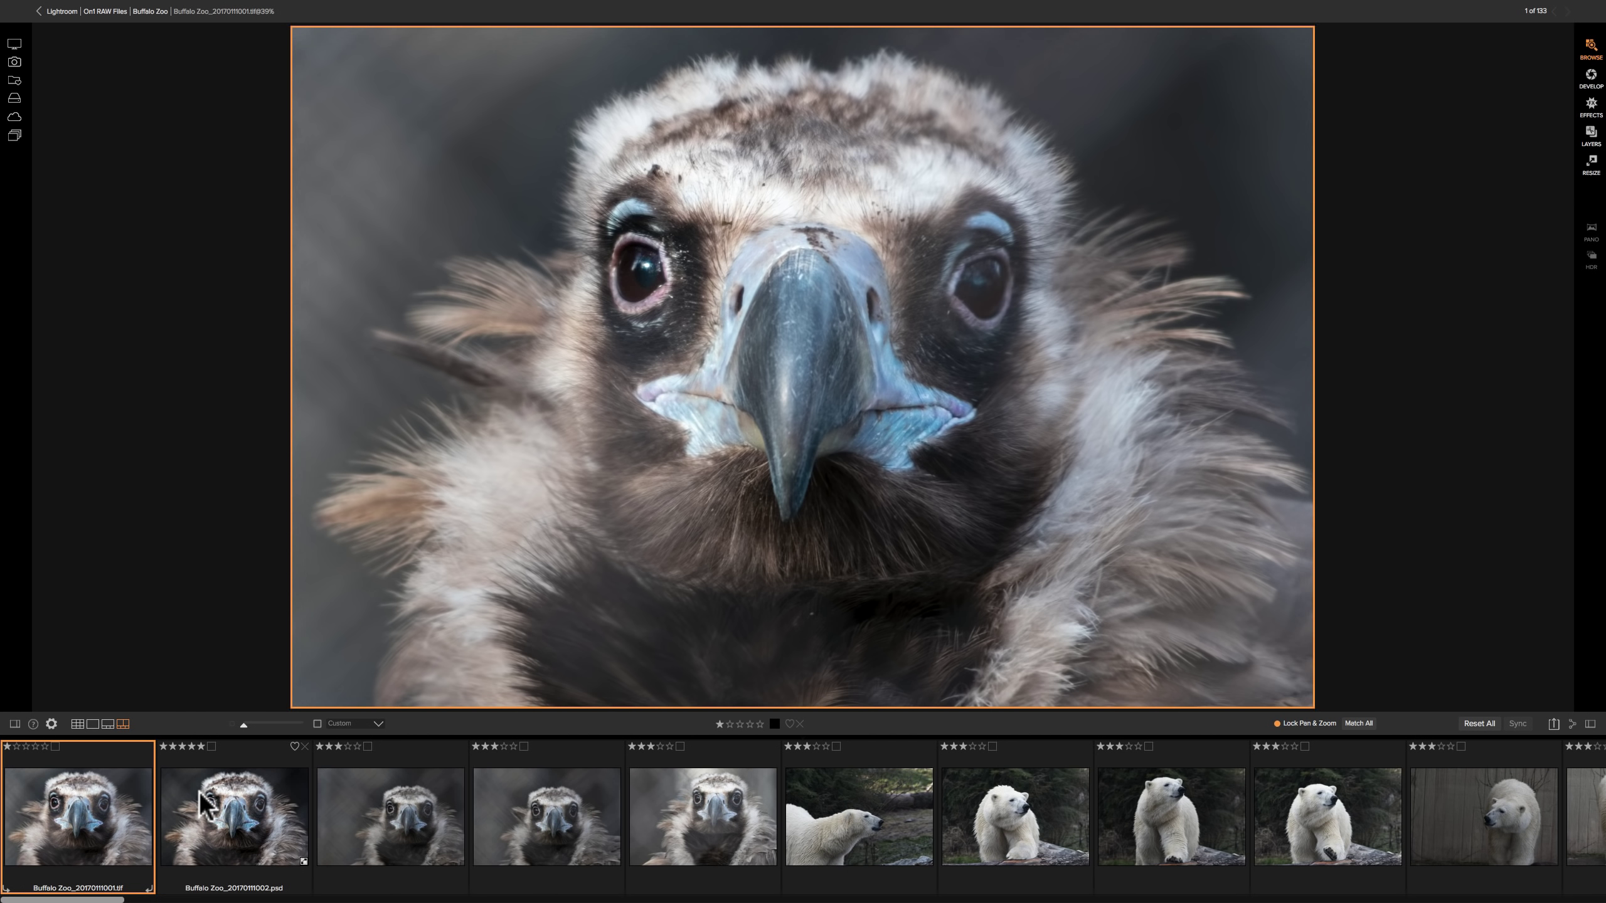
key("super")
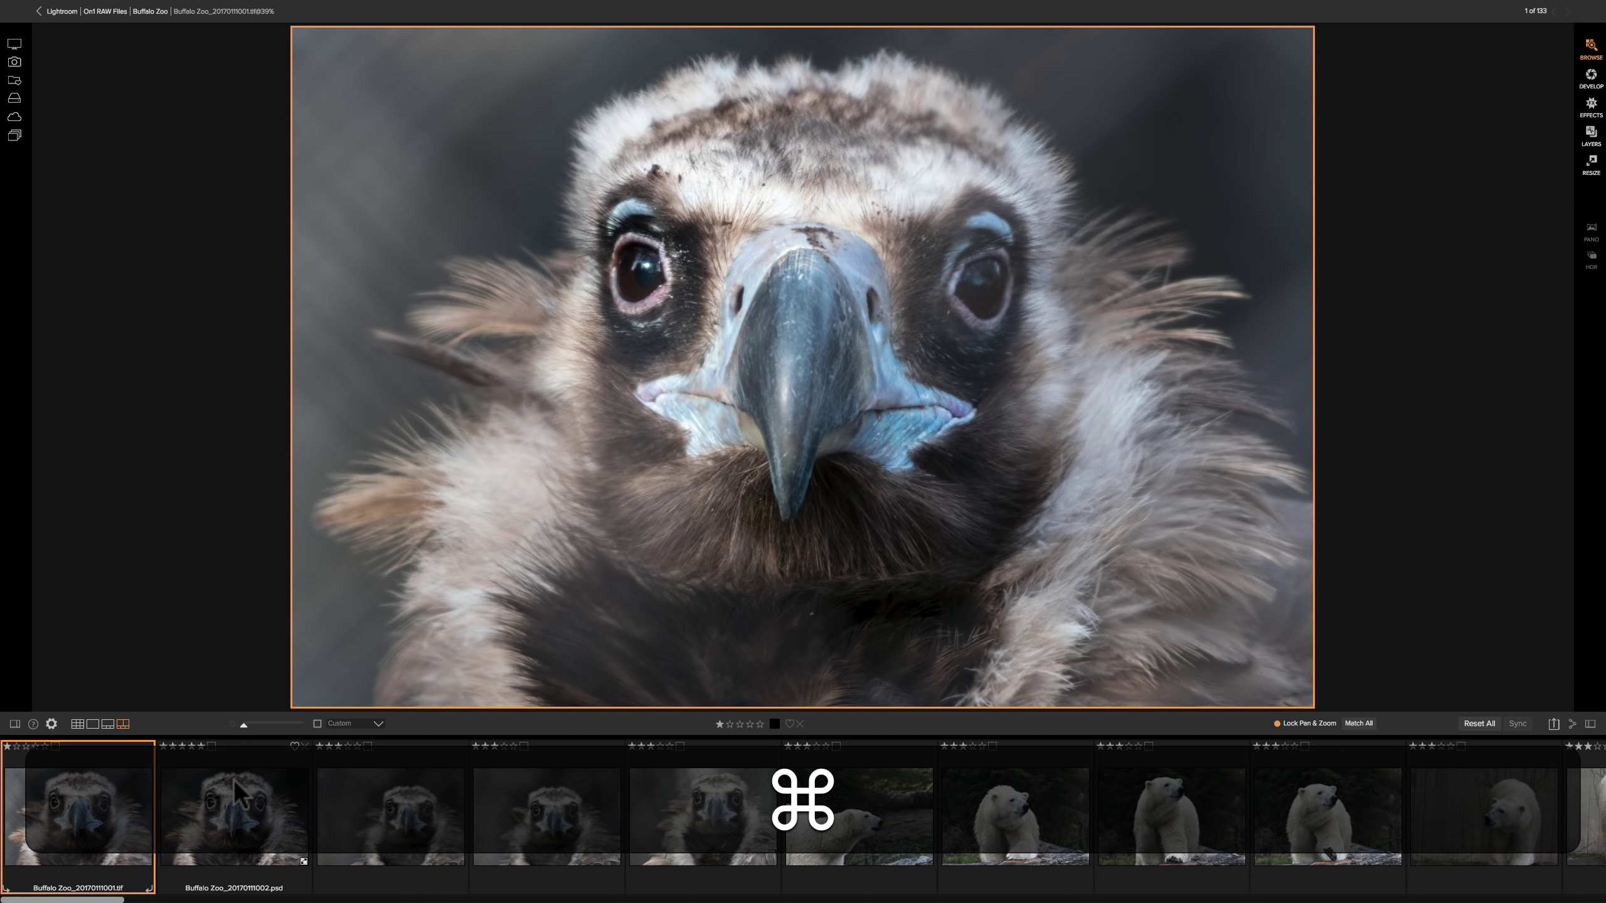
- Compare both vulture shots zoomed on eyes and beak with Lock Pan & Zoom, ending on the .psd alone
left_click(233, 779, "super")
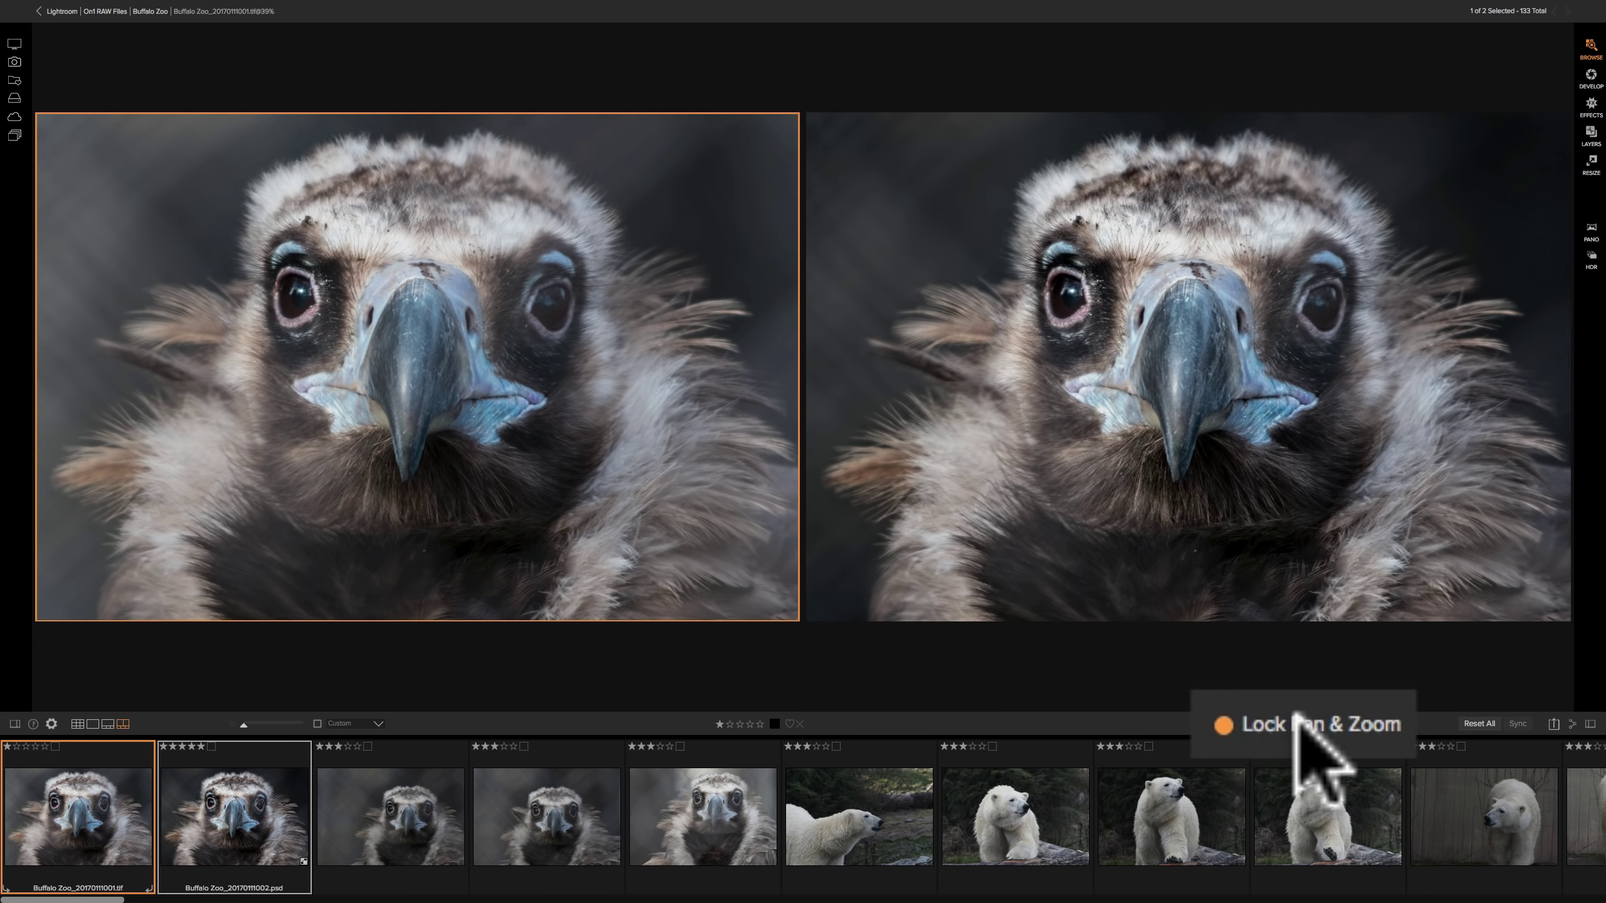
left_click(1276, 728)
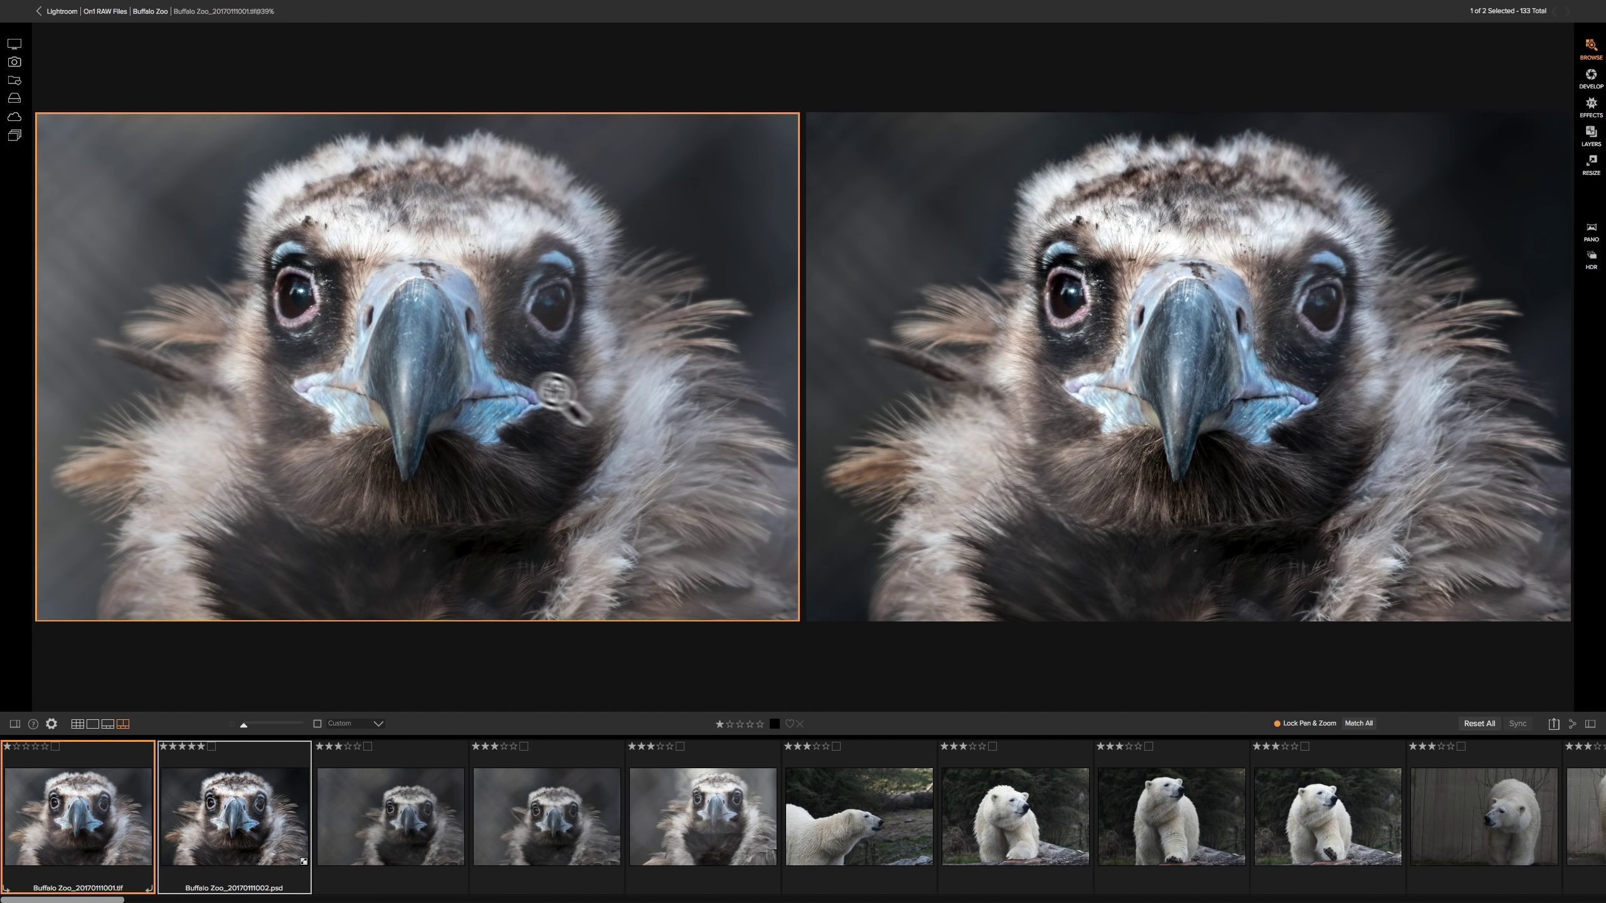
left_click(414, 272)
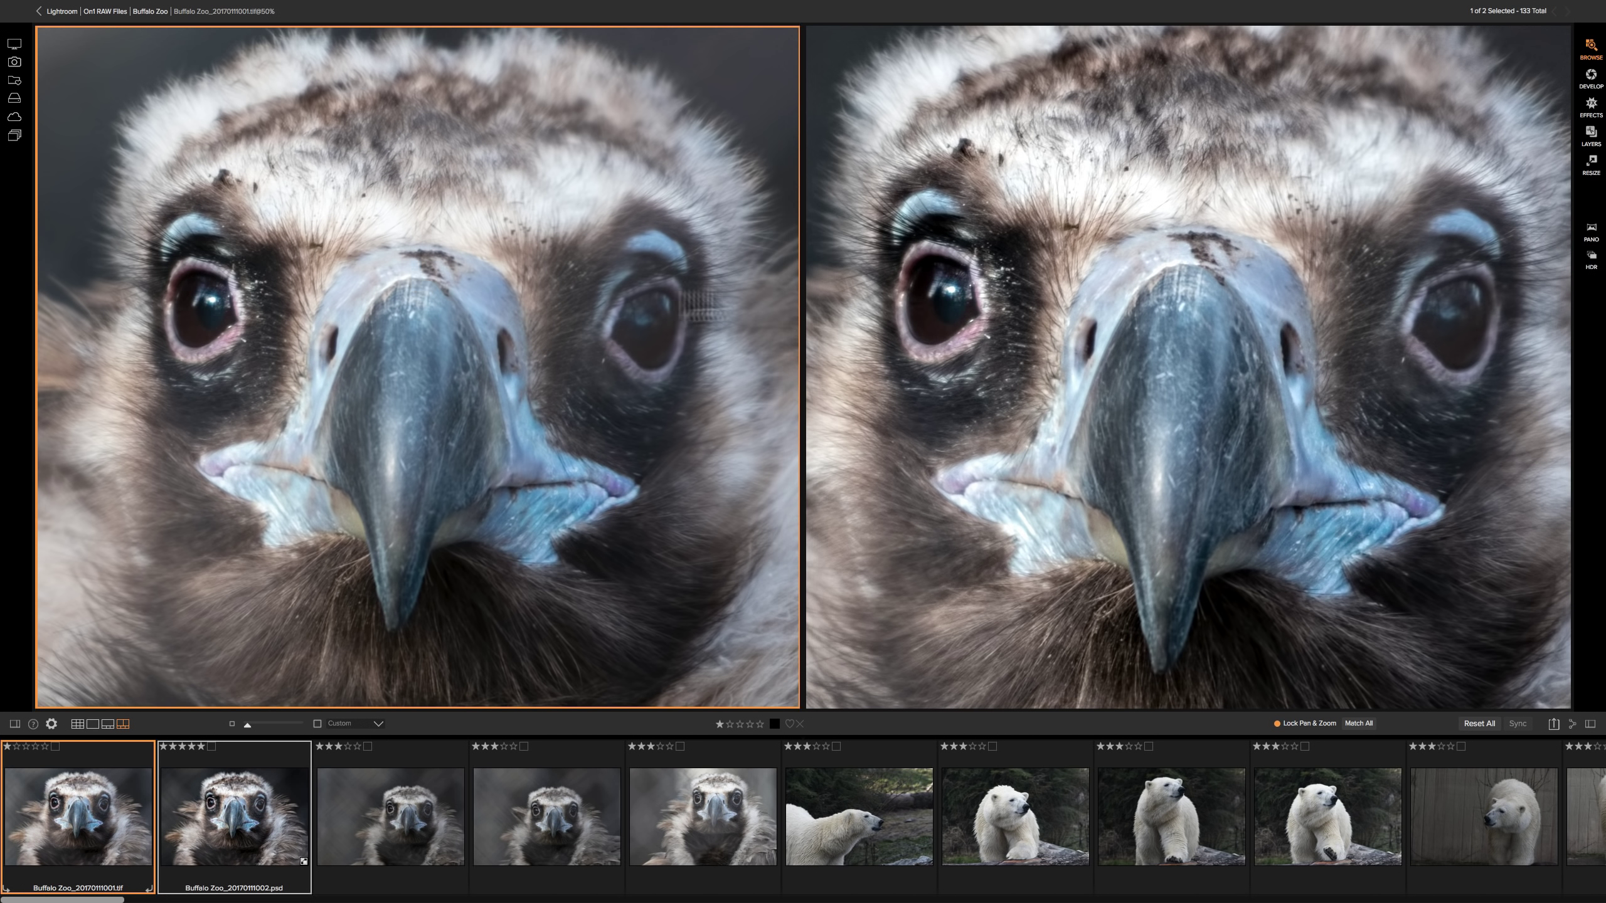
left_click_drag(531, 315, 459, 304)
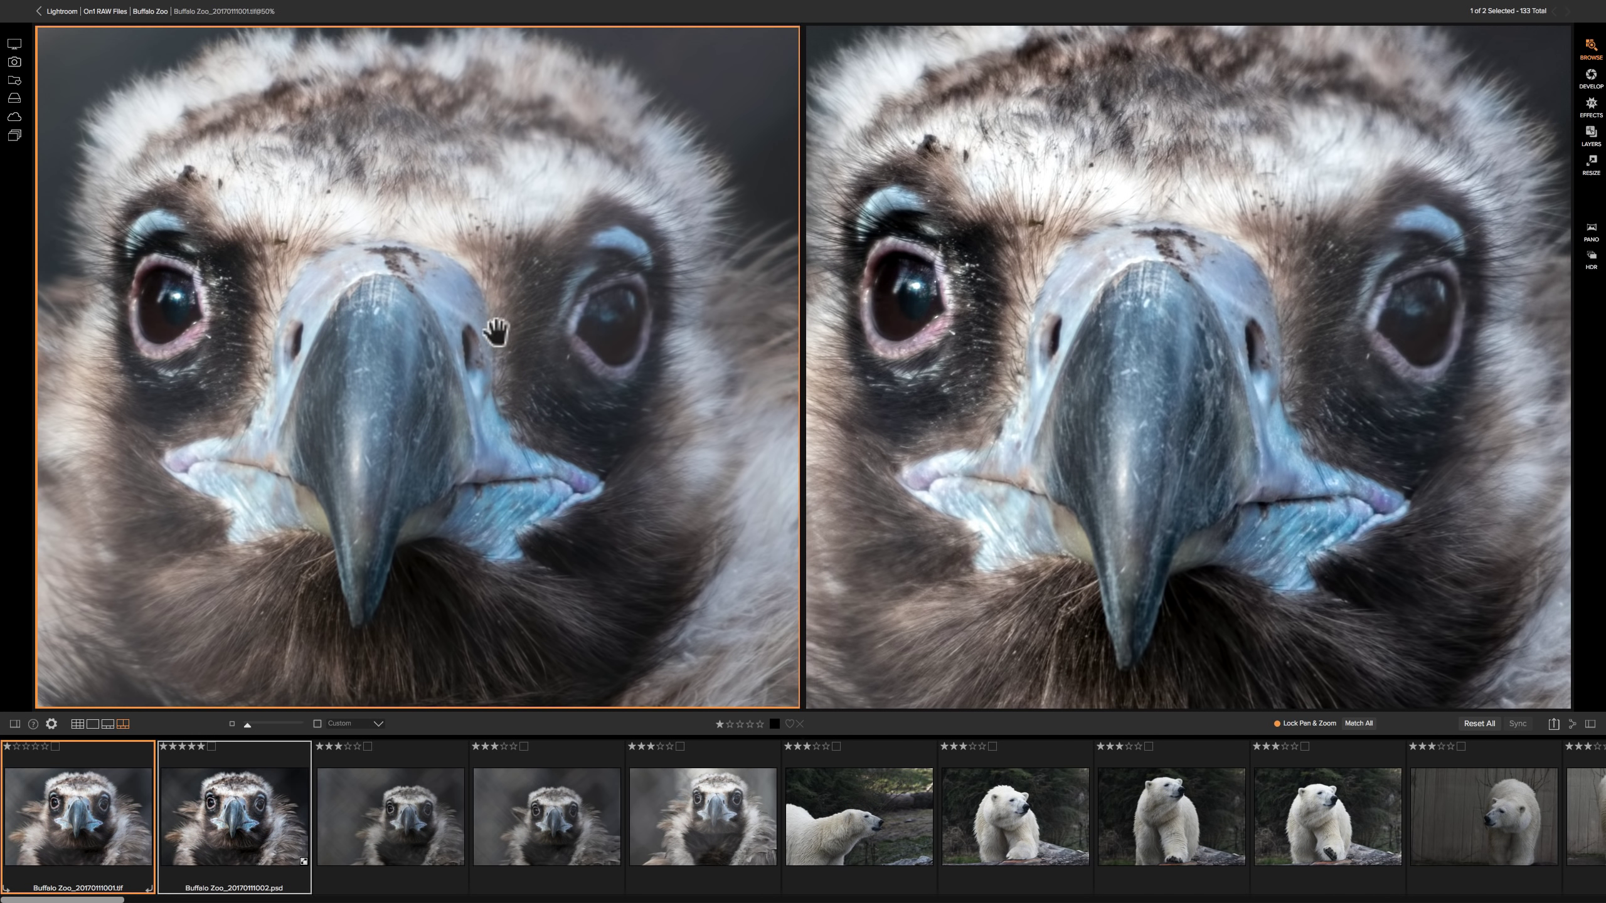
key("Right")
left_click(609, 332)
key("Right")
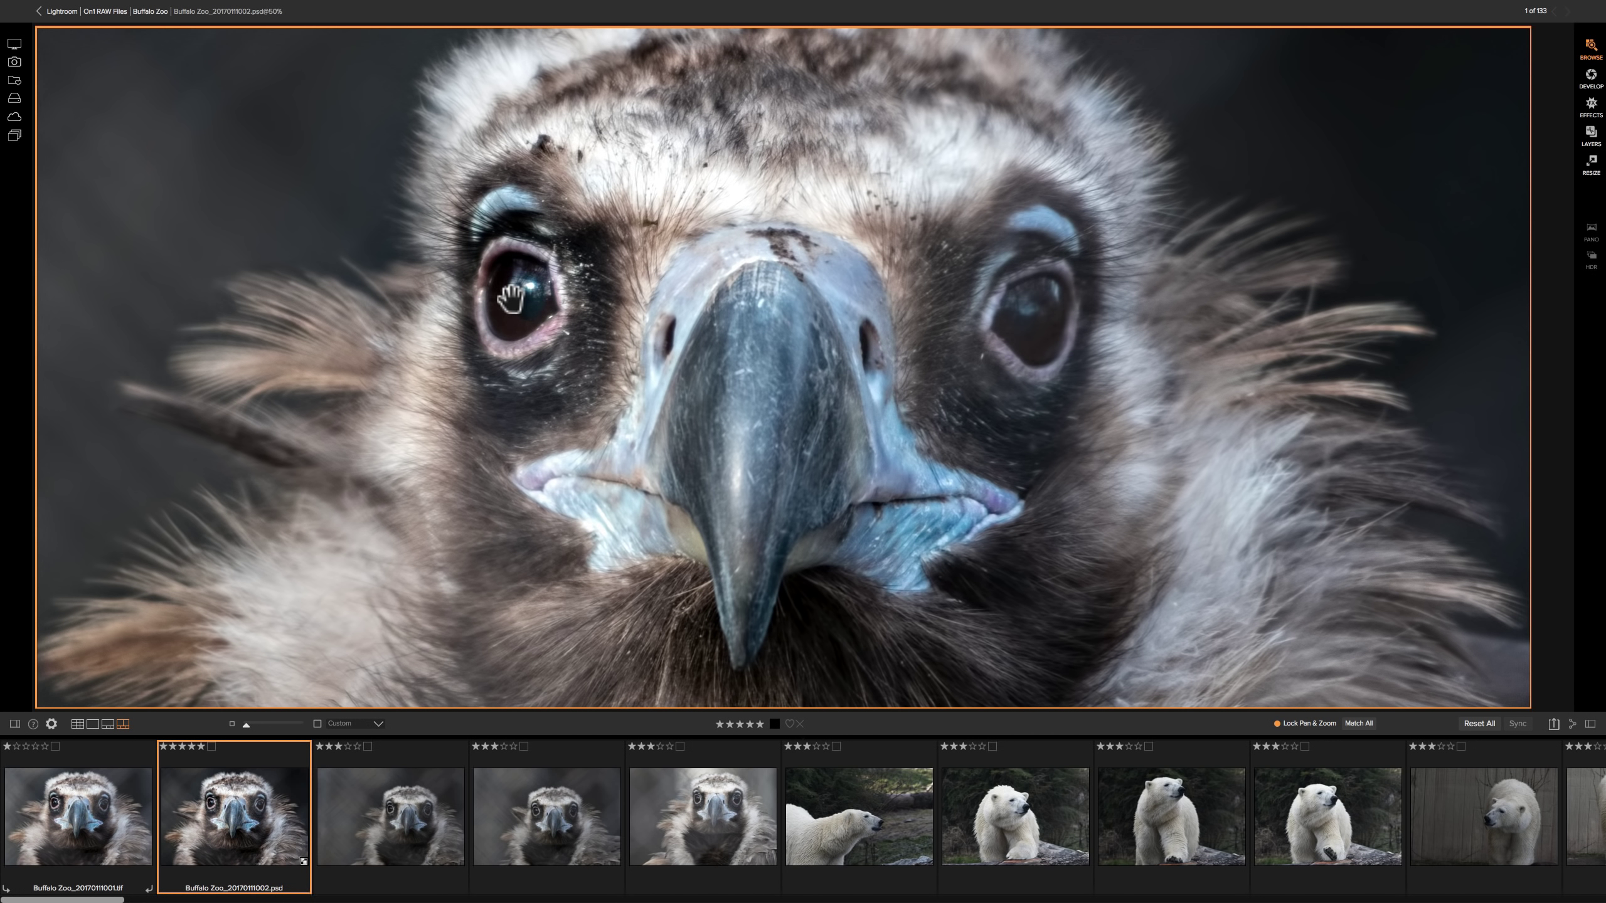
- Rate the second vulture photo five stars and the third one star, then return to single-image view
left_click(80, 762)
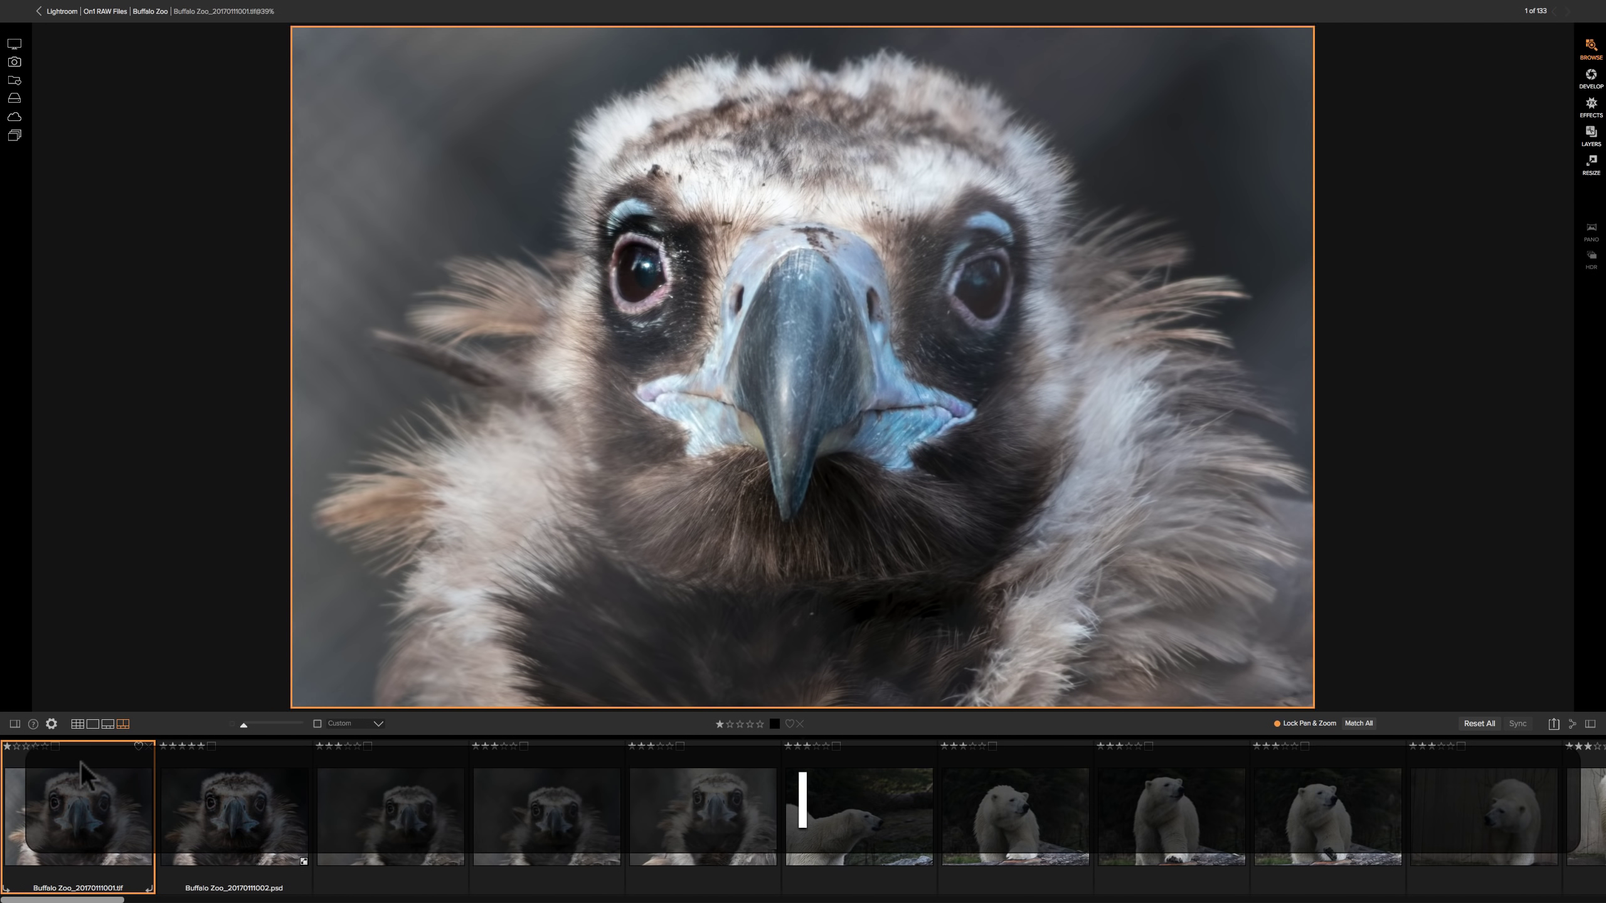
left_click(266, 798)
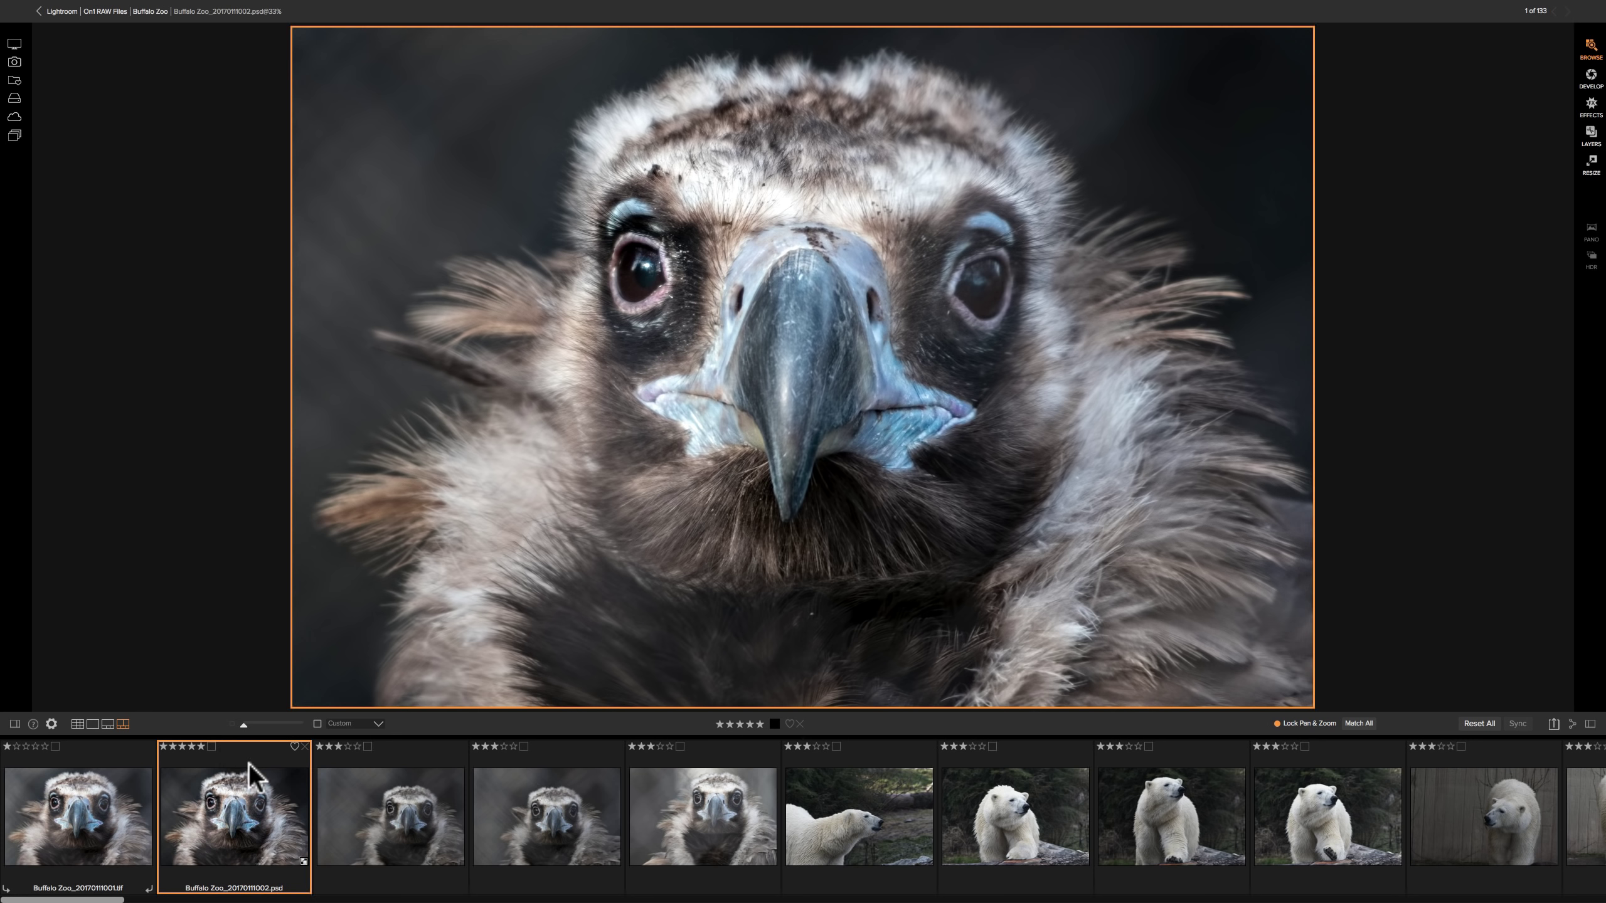
key("5")
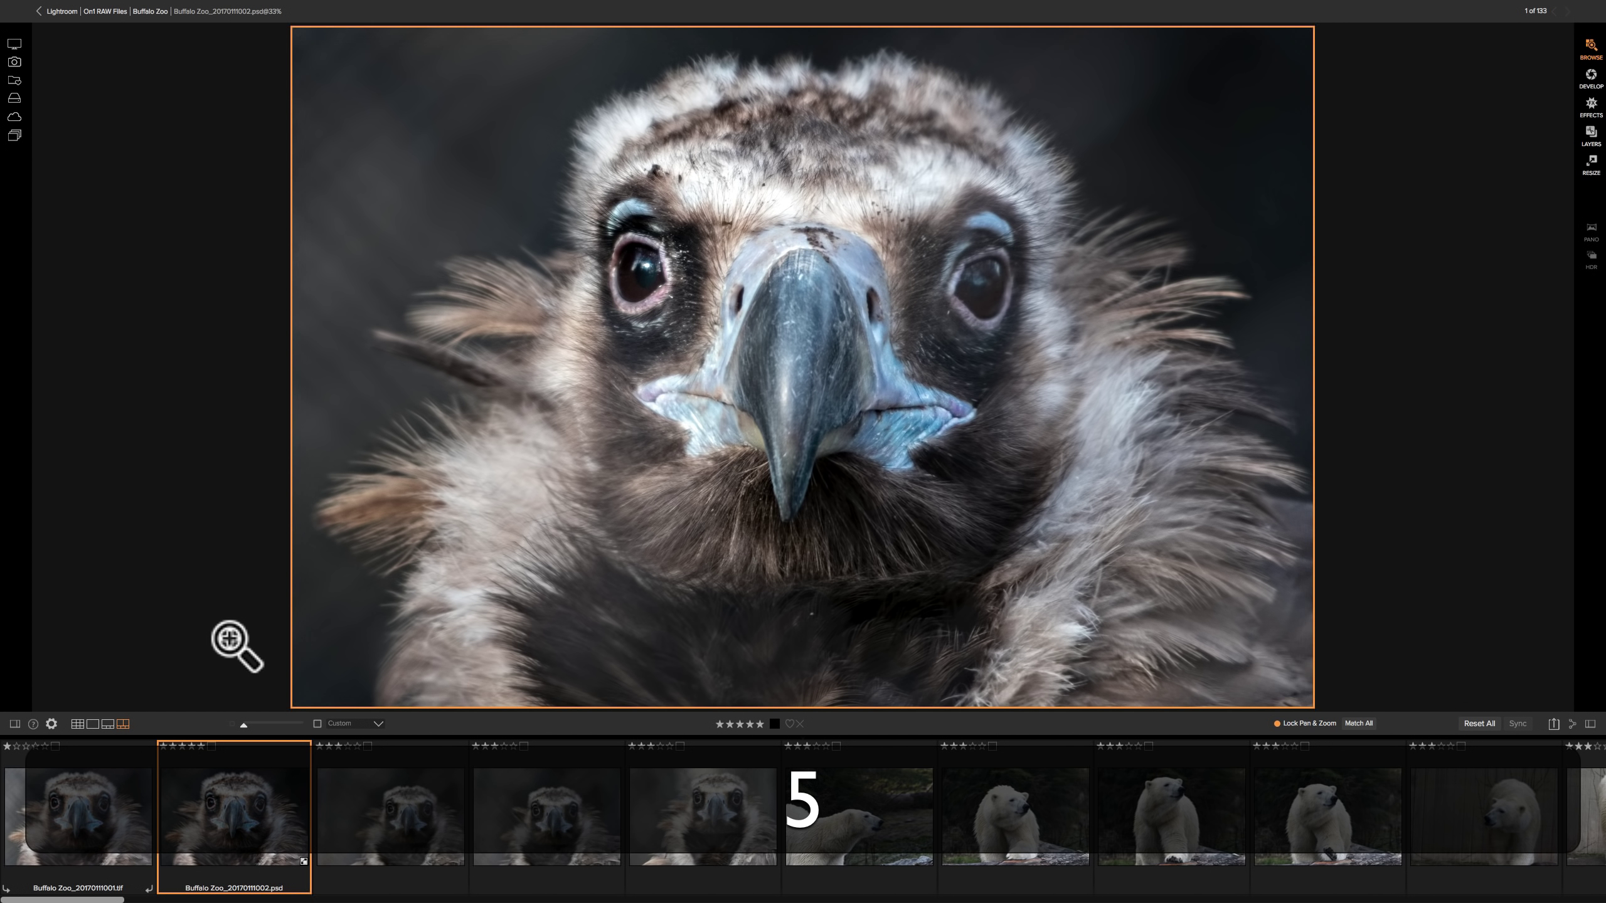
left_click(366, 802)
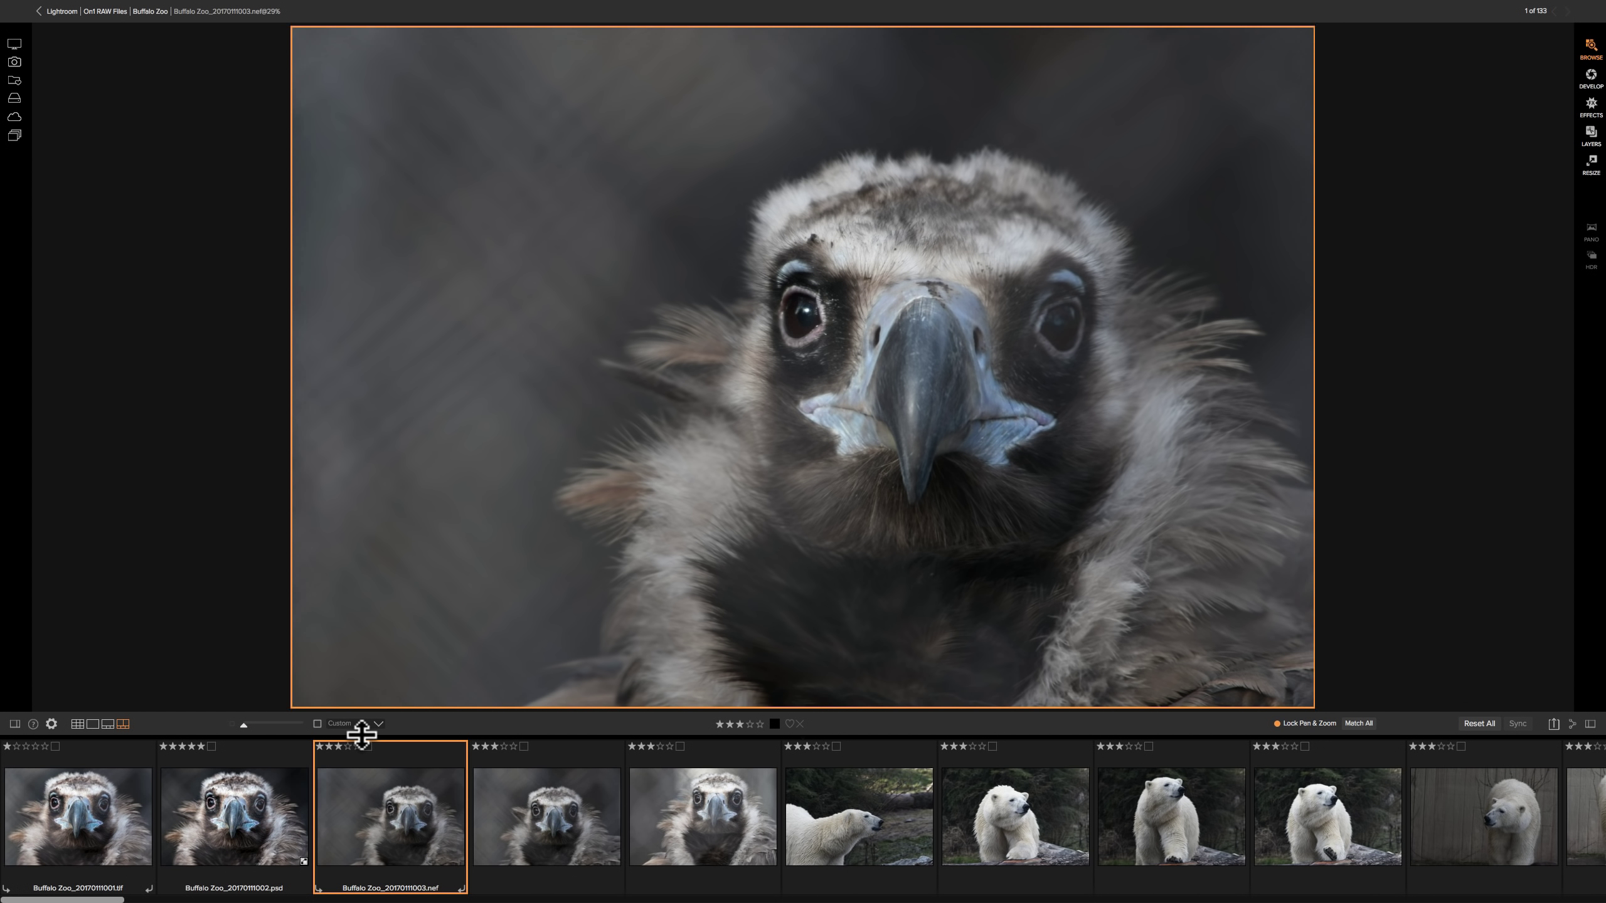
key("1")
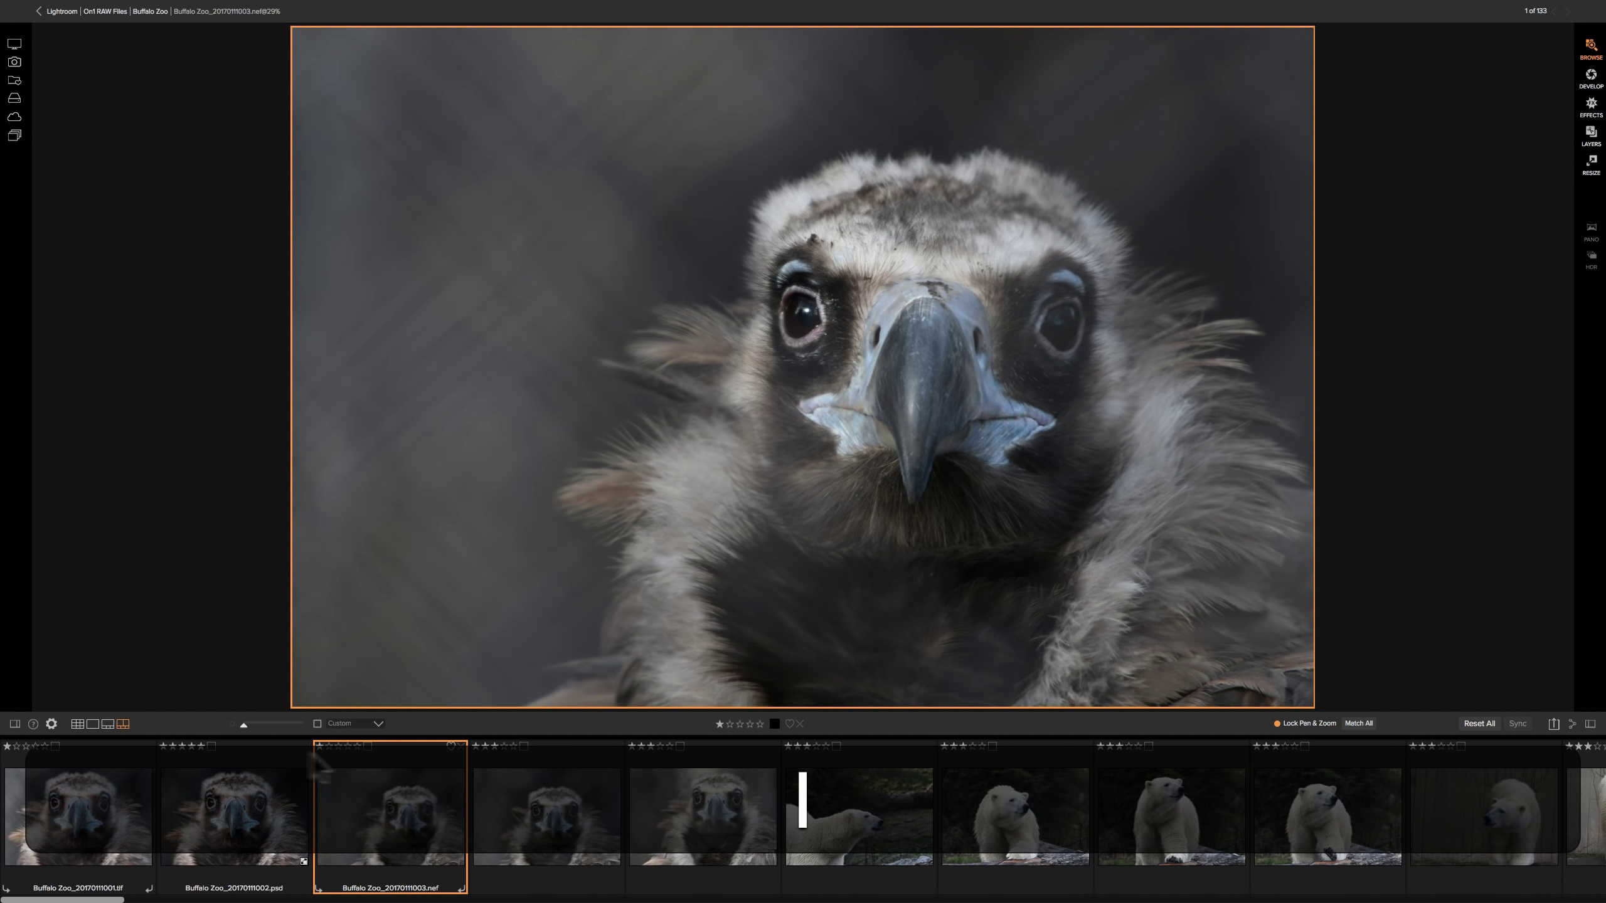
left_click(107, 724)
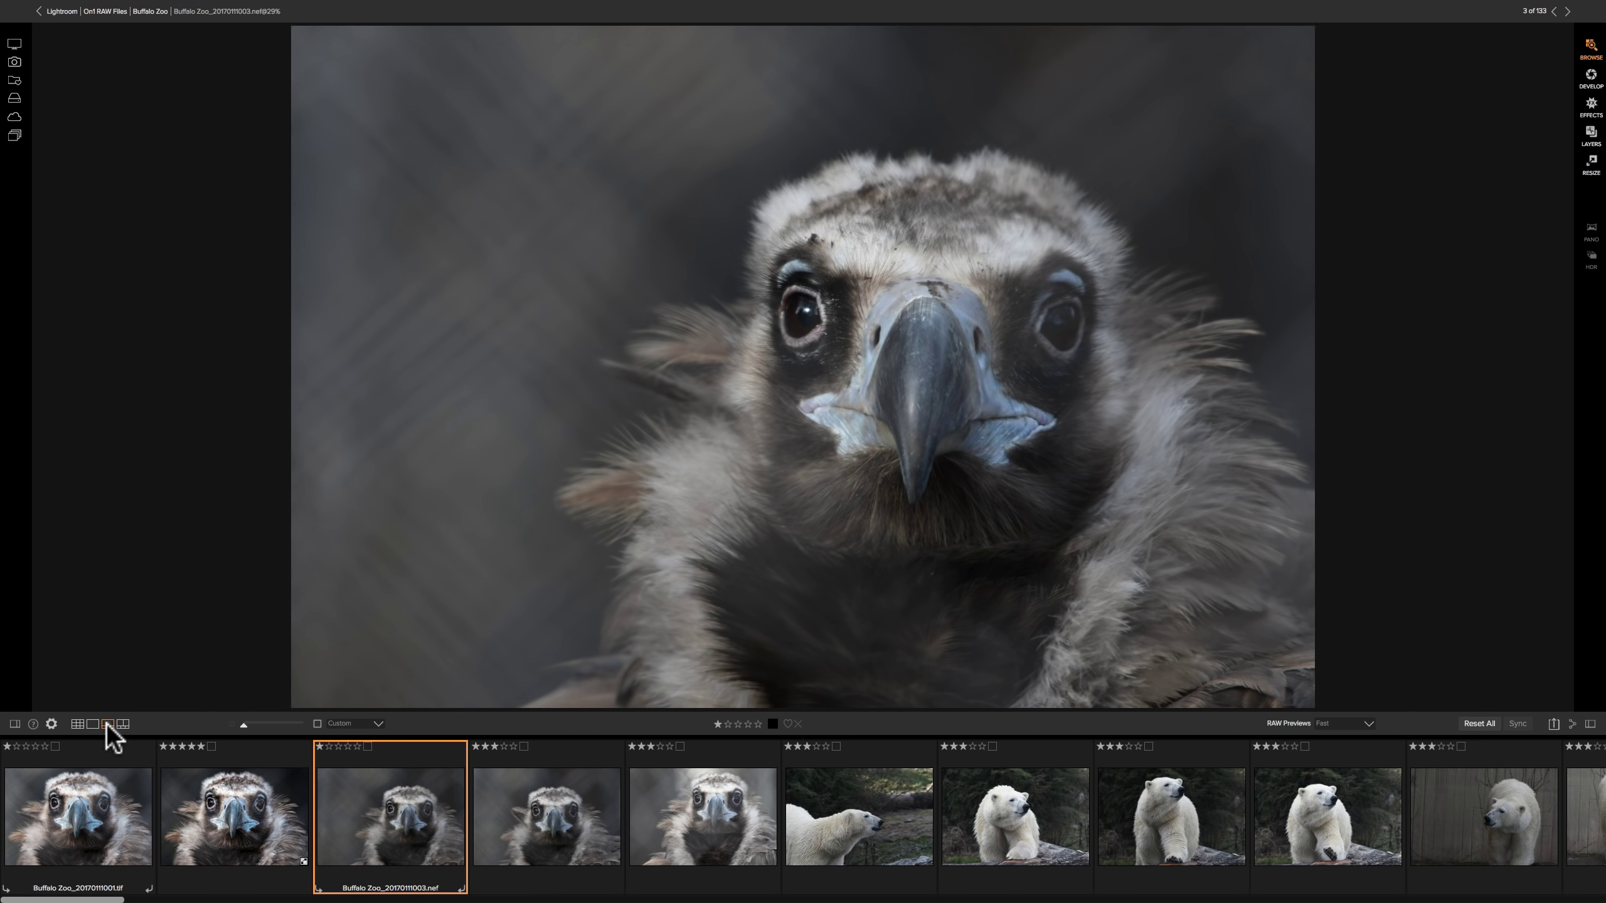
- Select vulture photo 004 in the grid and show it enlarged in filmstrip view
left_click(77, 724)
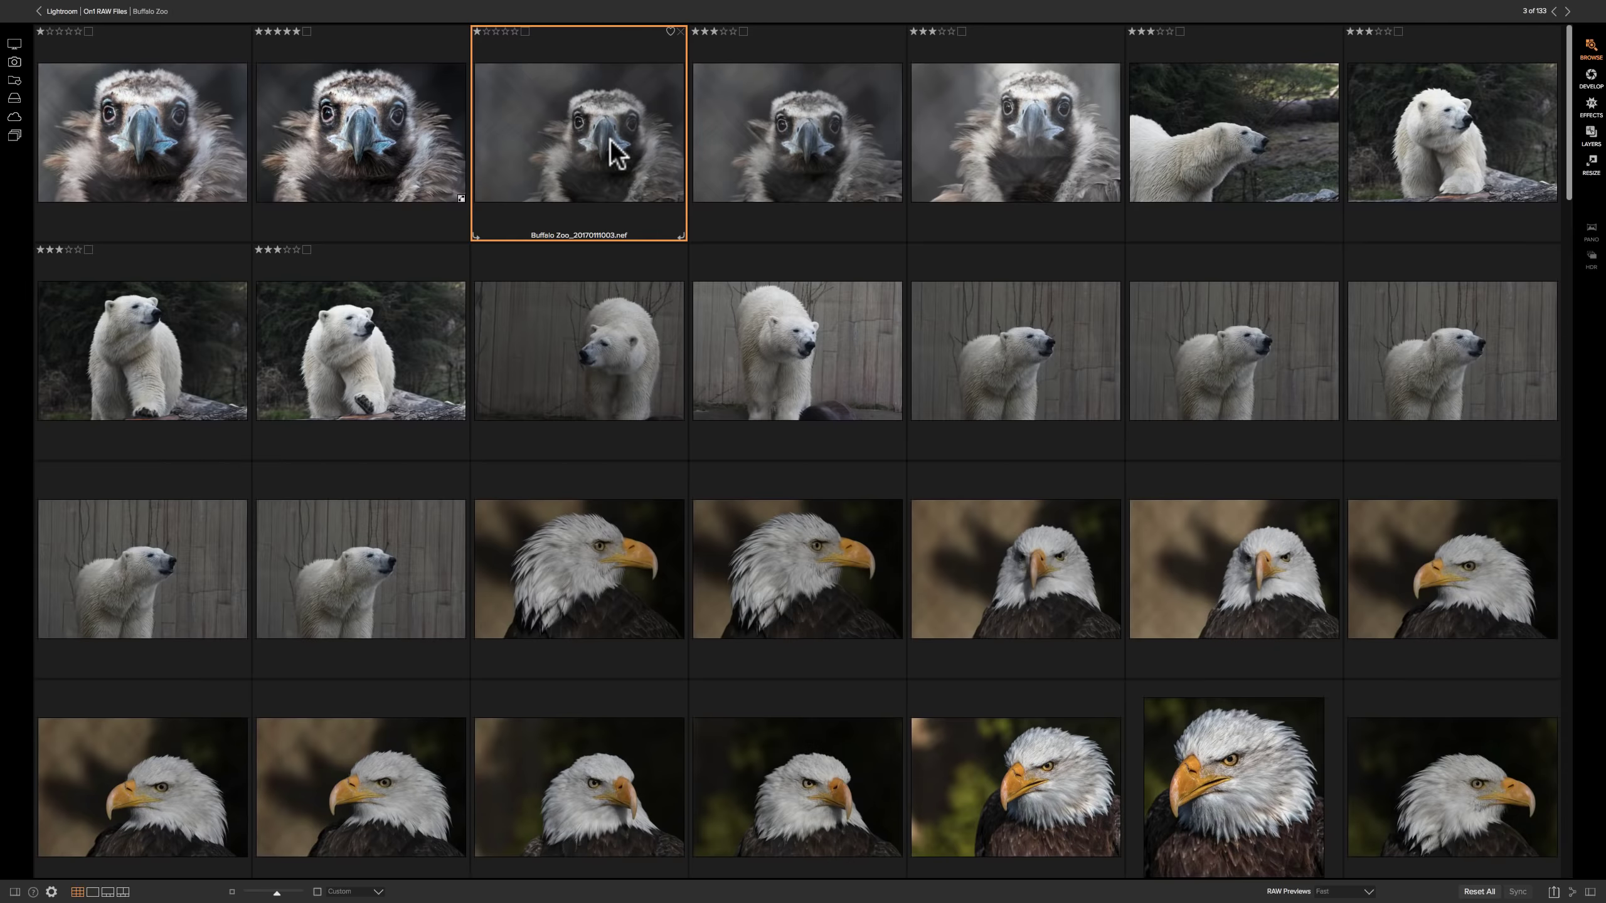
key("Right")
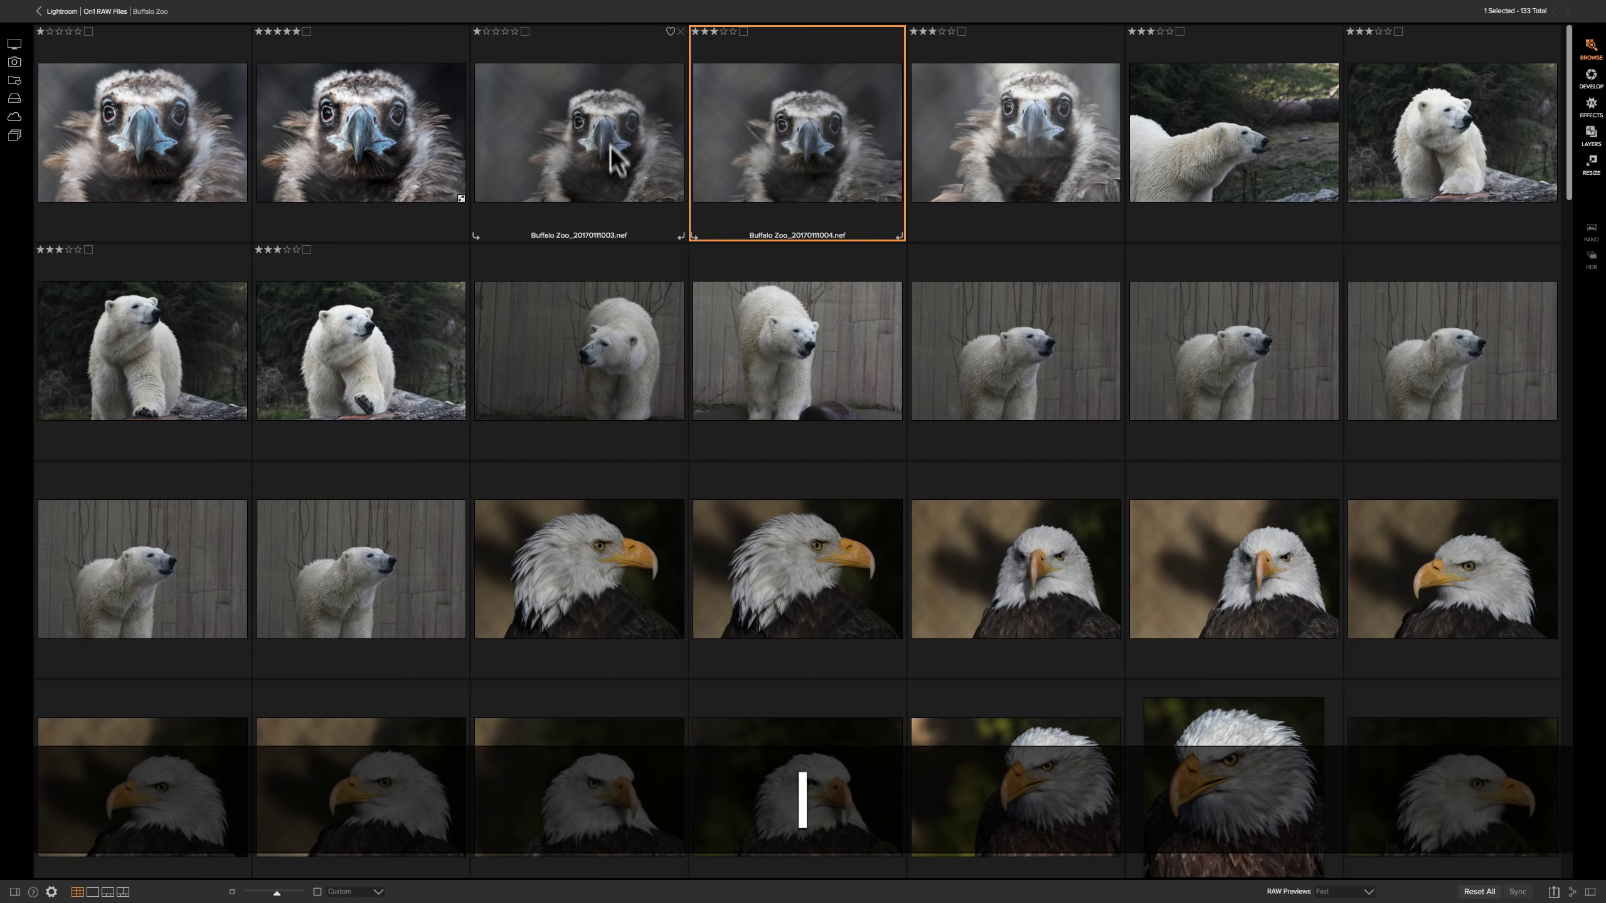
left_click(107, 892)
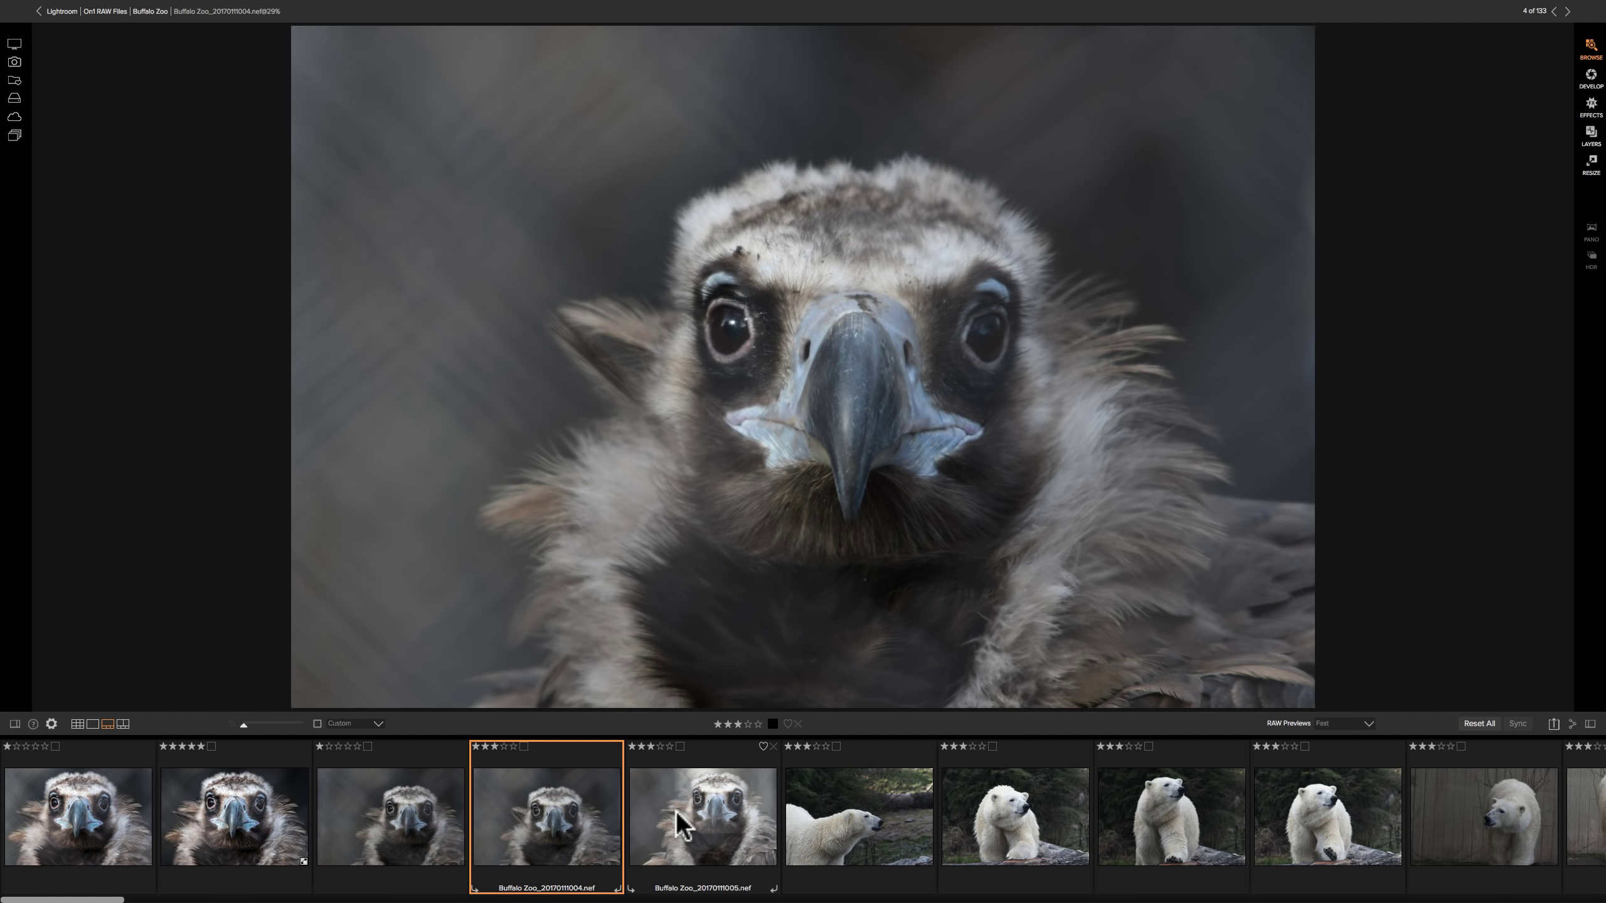
- Rate photos 004–008 as 5, 1, 5, 1 and 1 stars, then go back to the grid
key("5")
key("1")
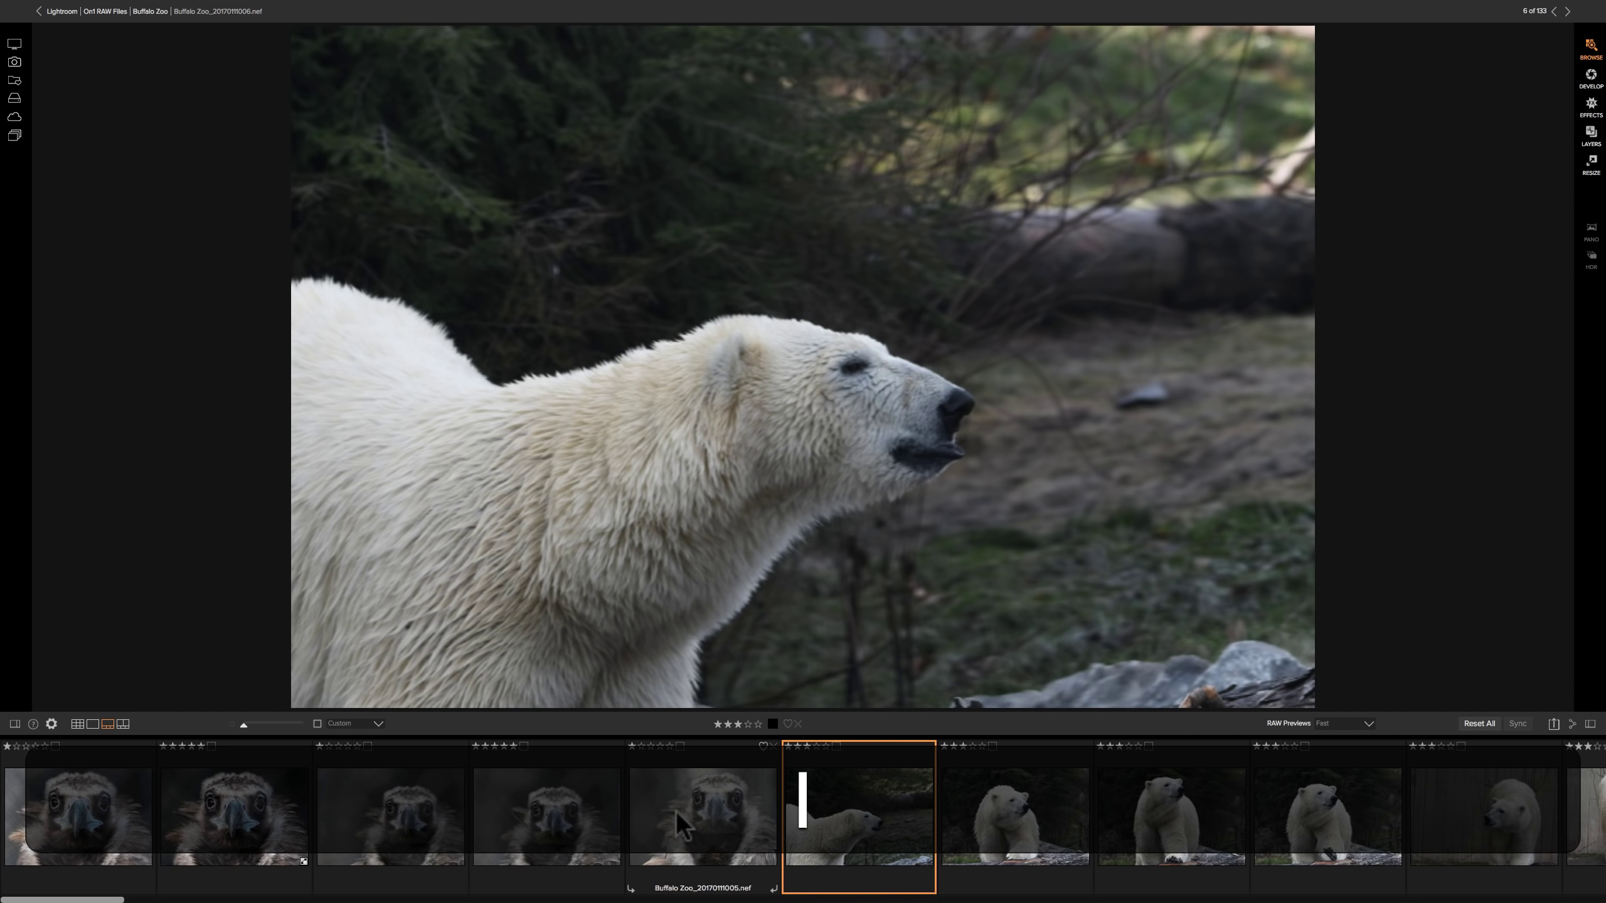
key("5")
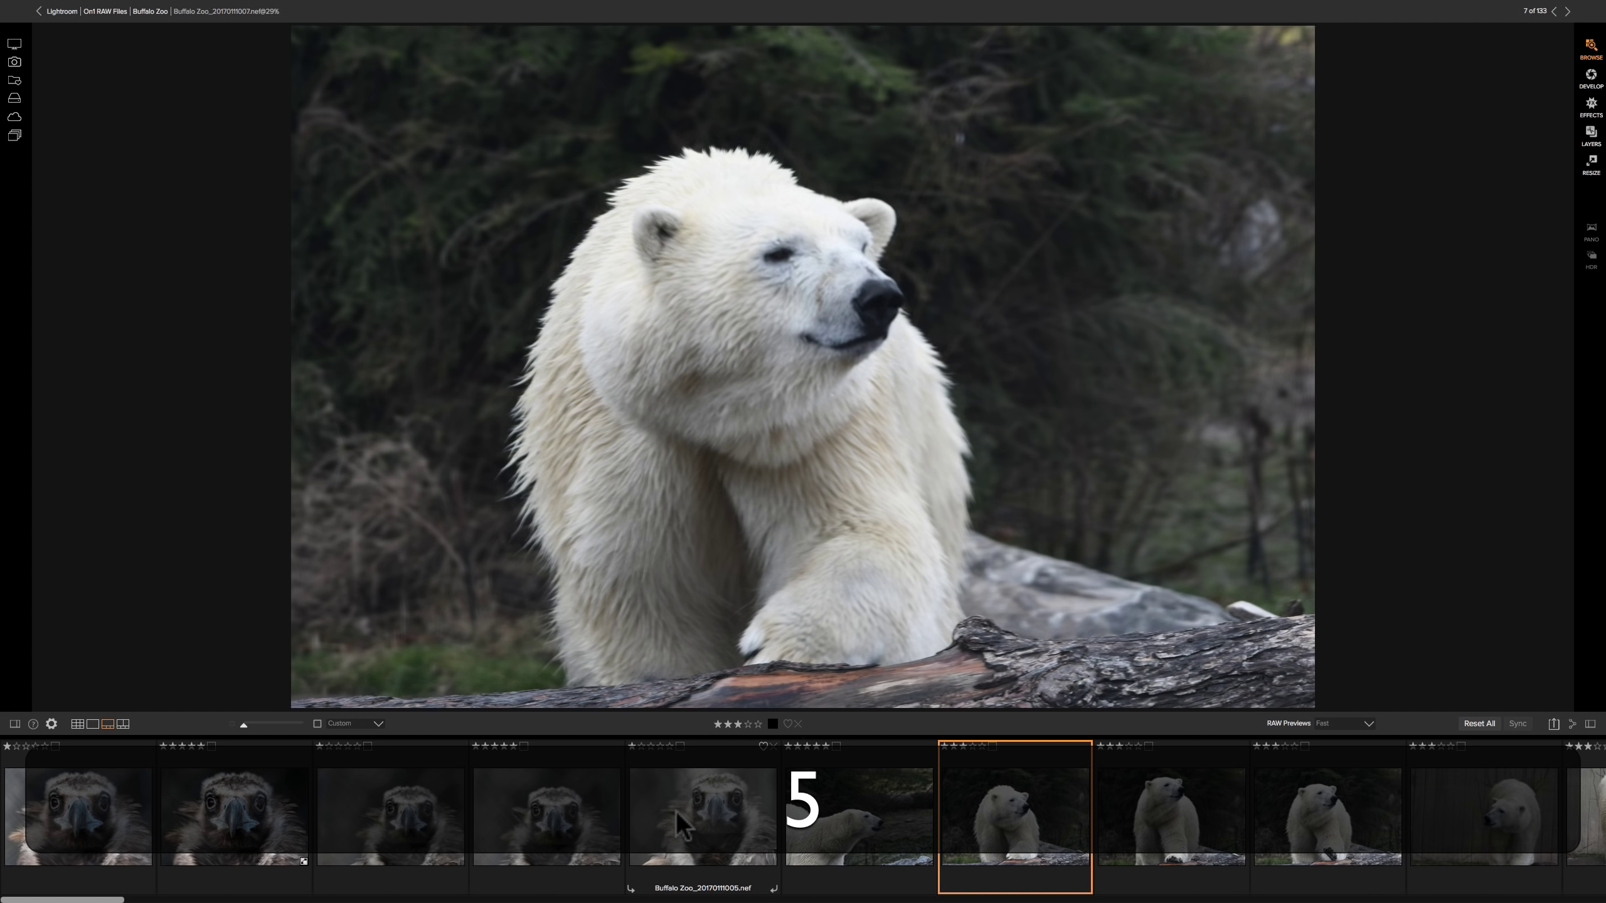
key("1")
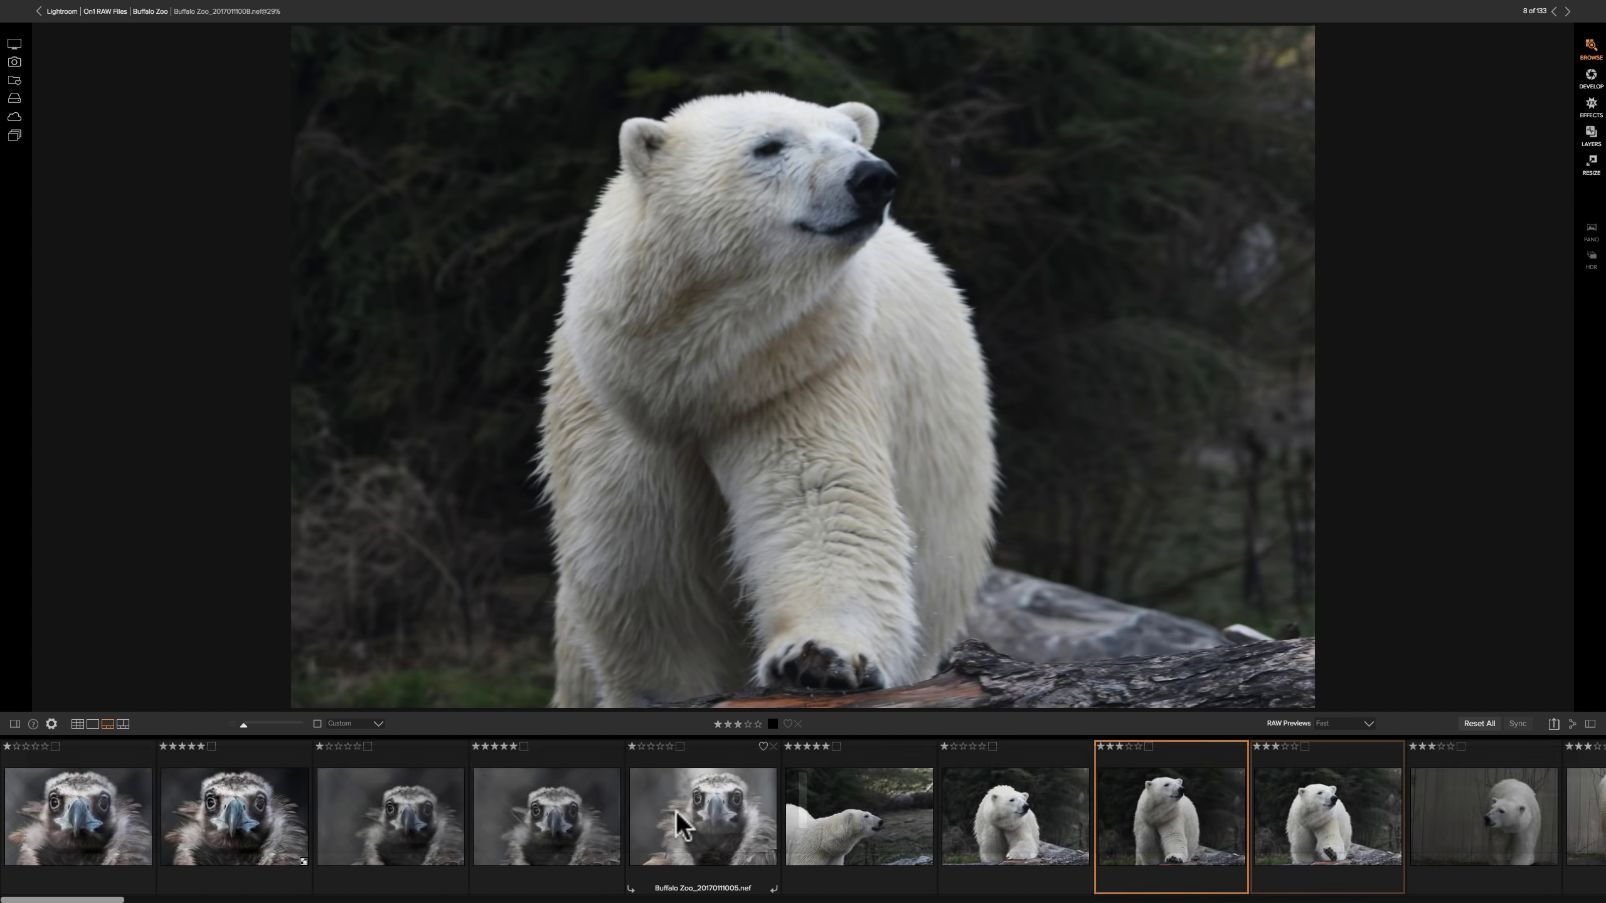
key("1")
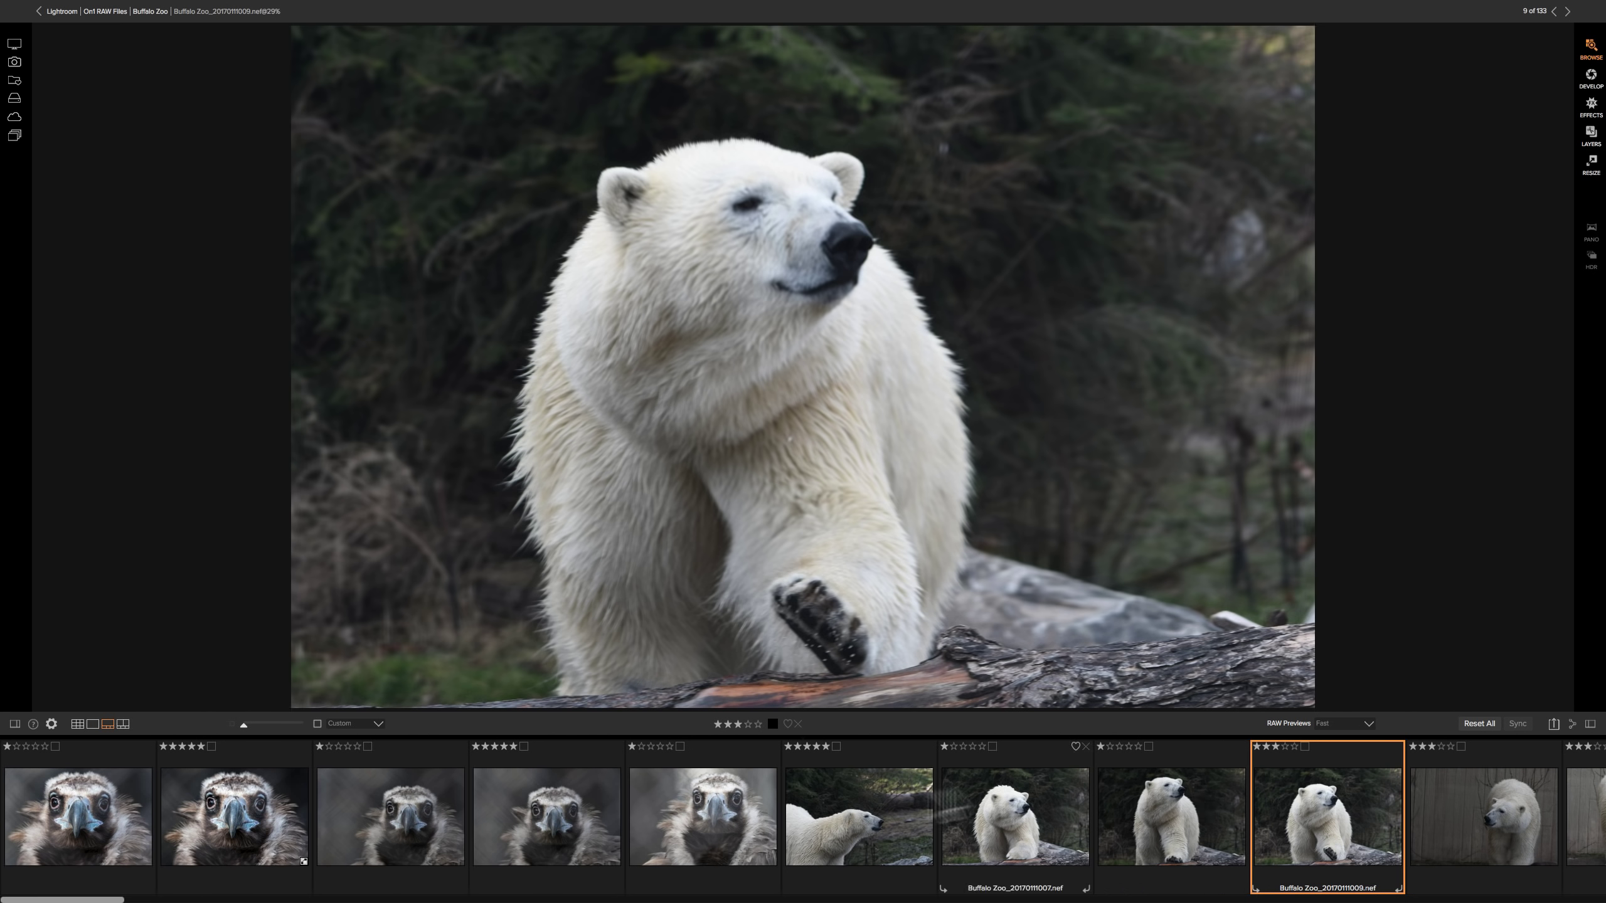
left_click(78, 726)
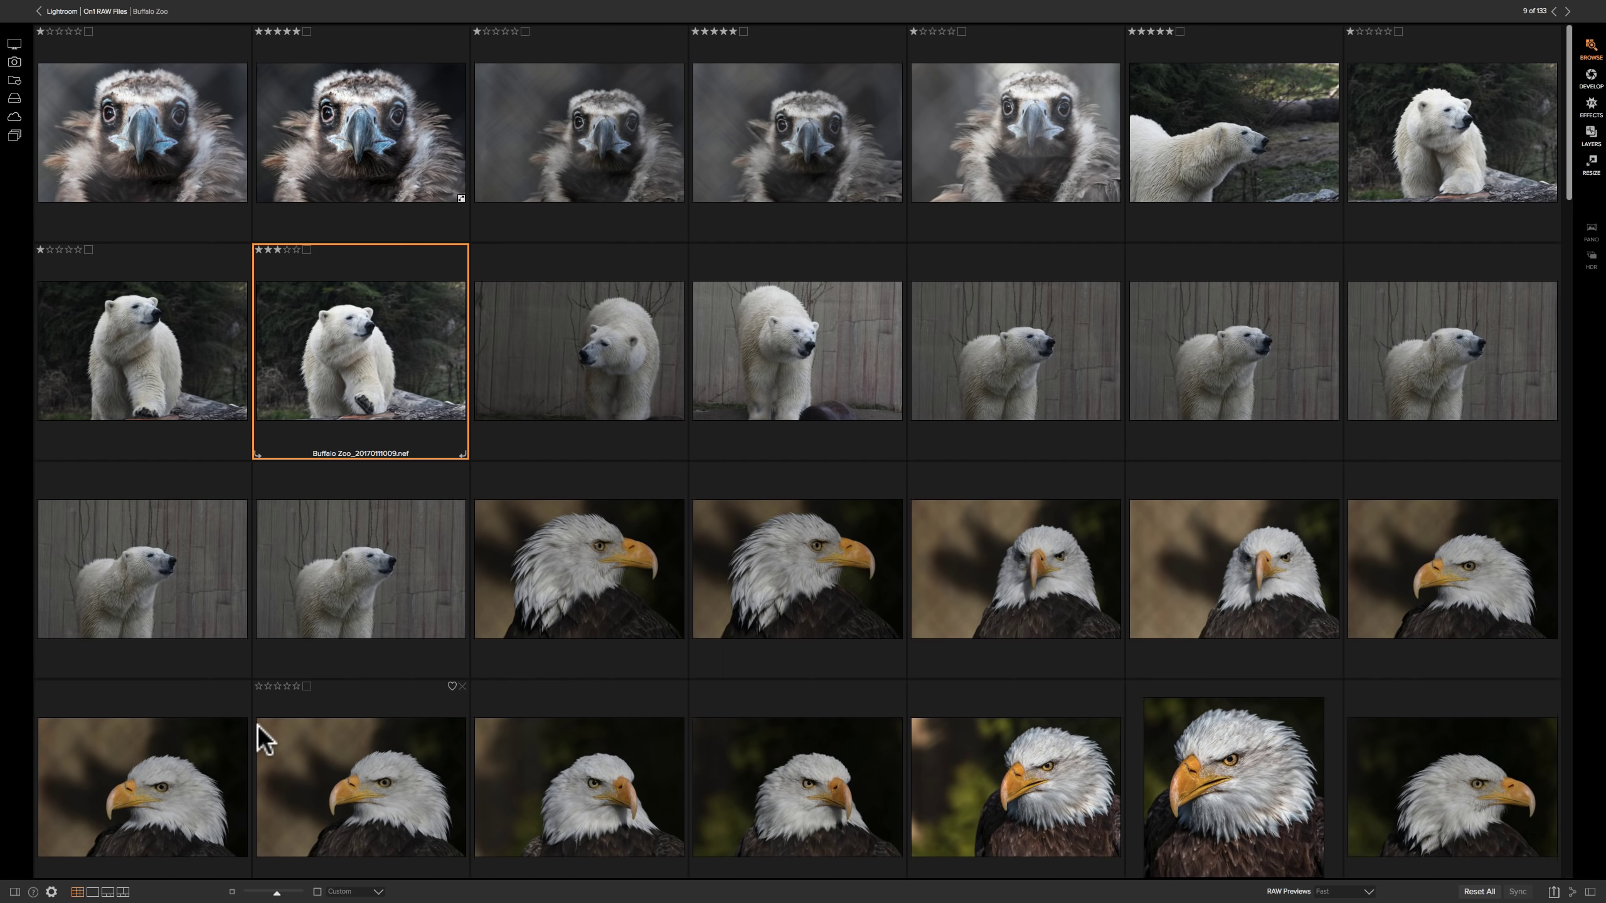
- Show the folder and info panels and set a rating filter of at least one star
key("Tab")
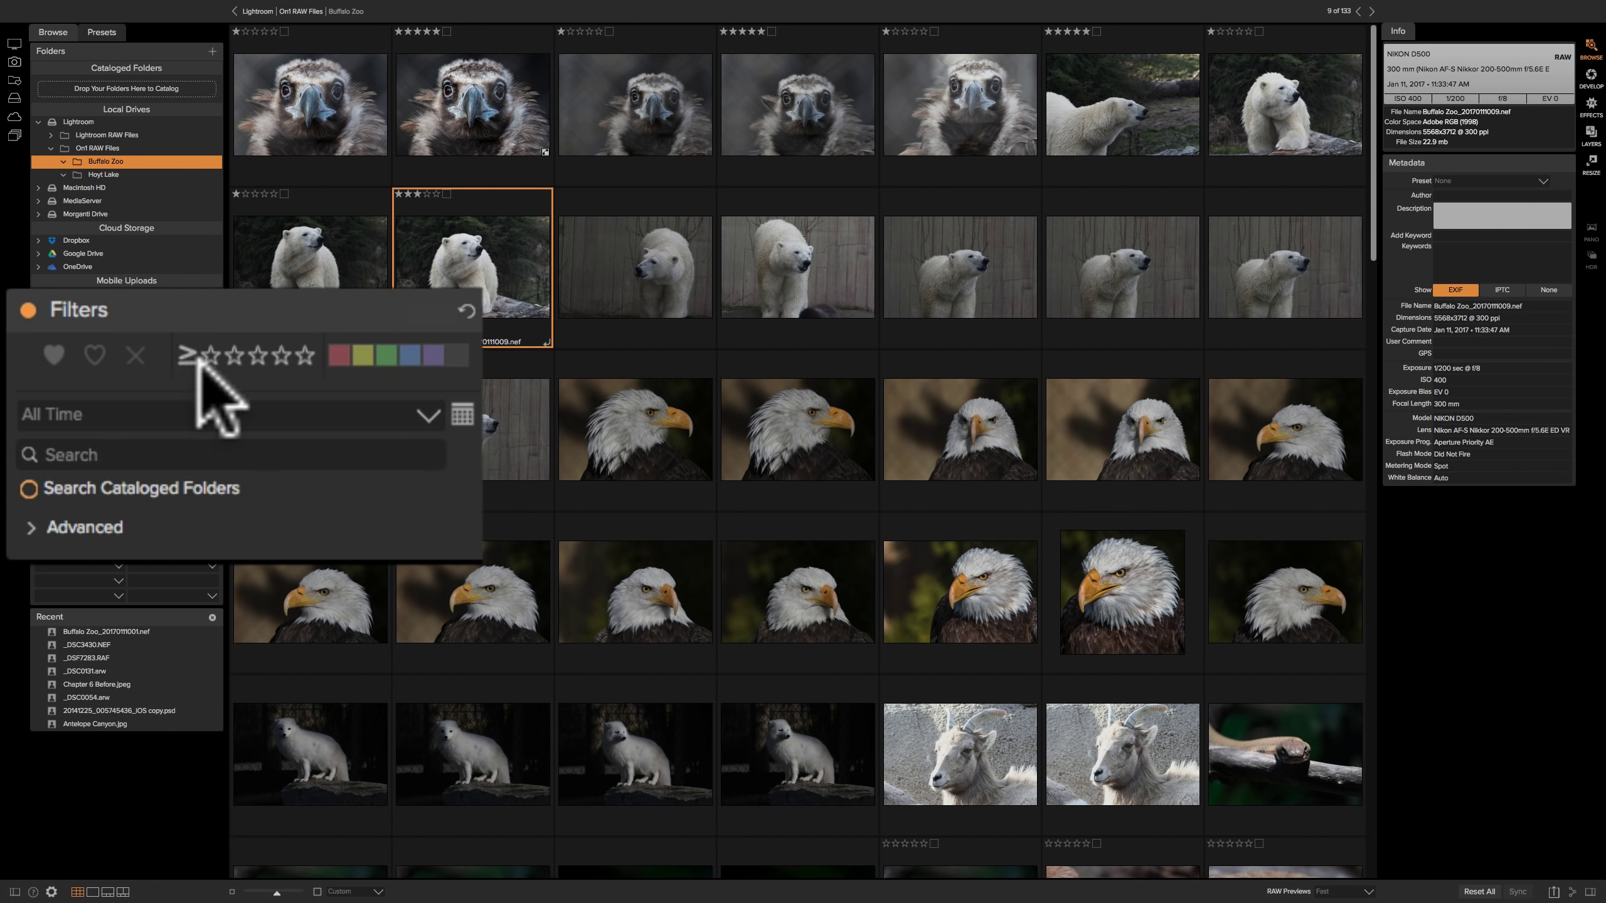
left_click(212, 356)
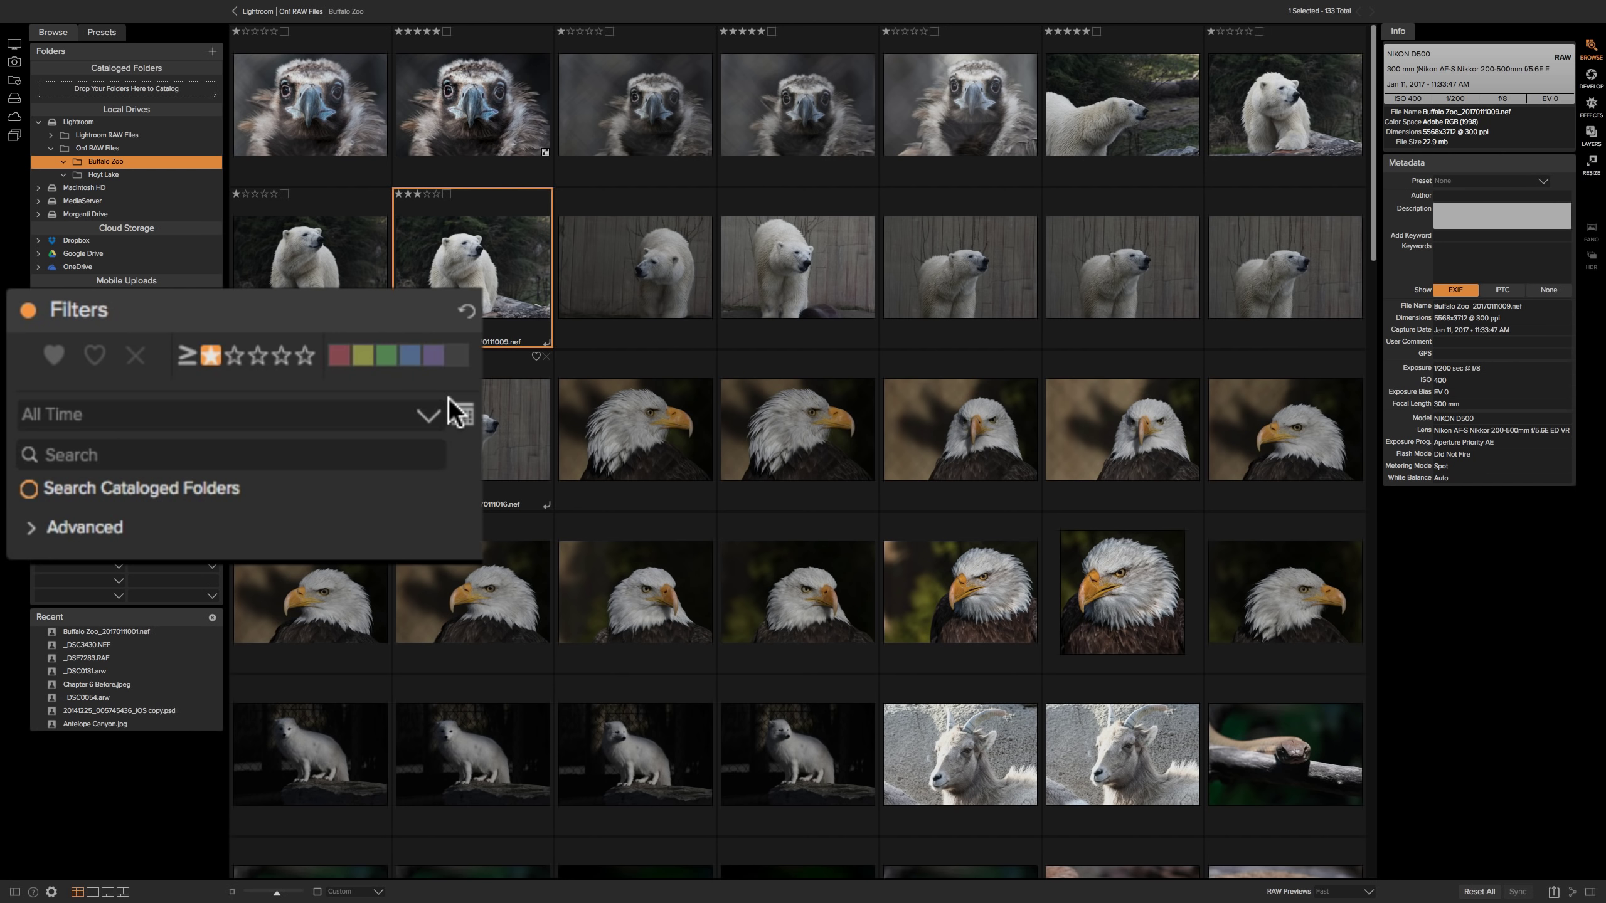
- Change the rating filter to Equal one star and select all five resulting thumbnails
left_click(185, 355)
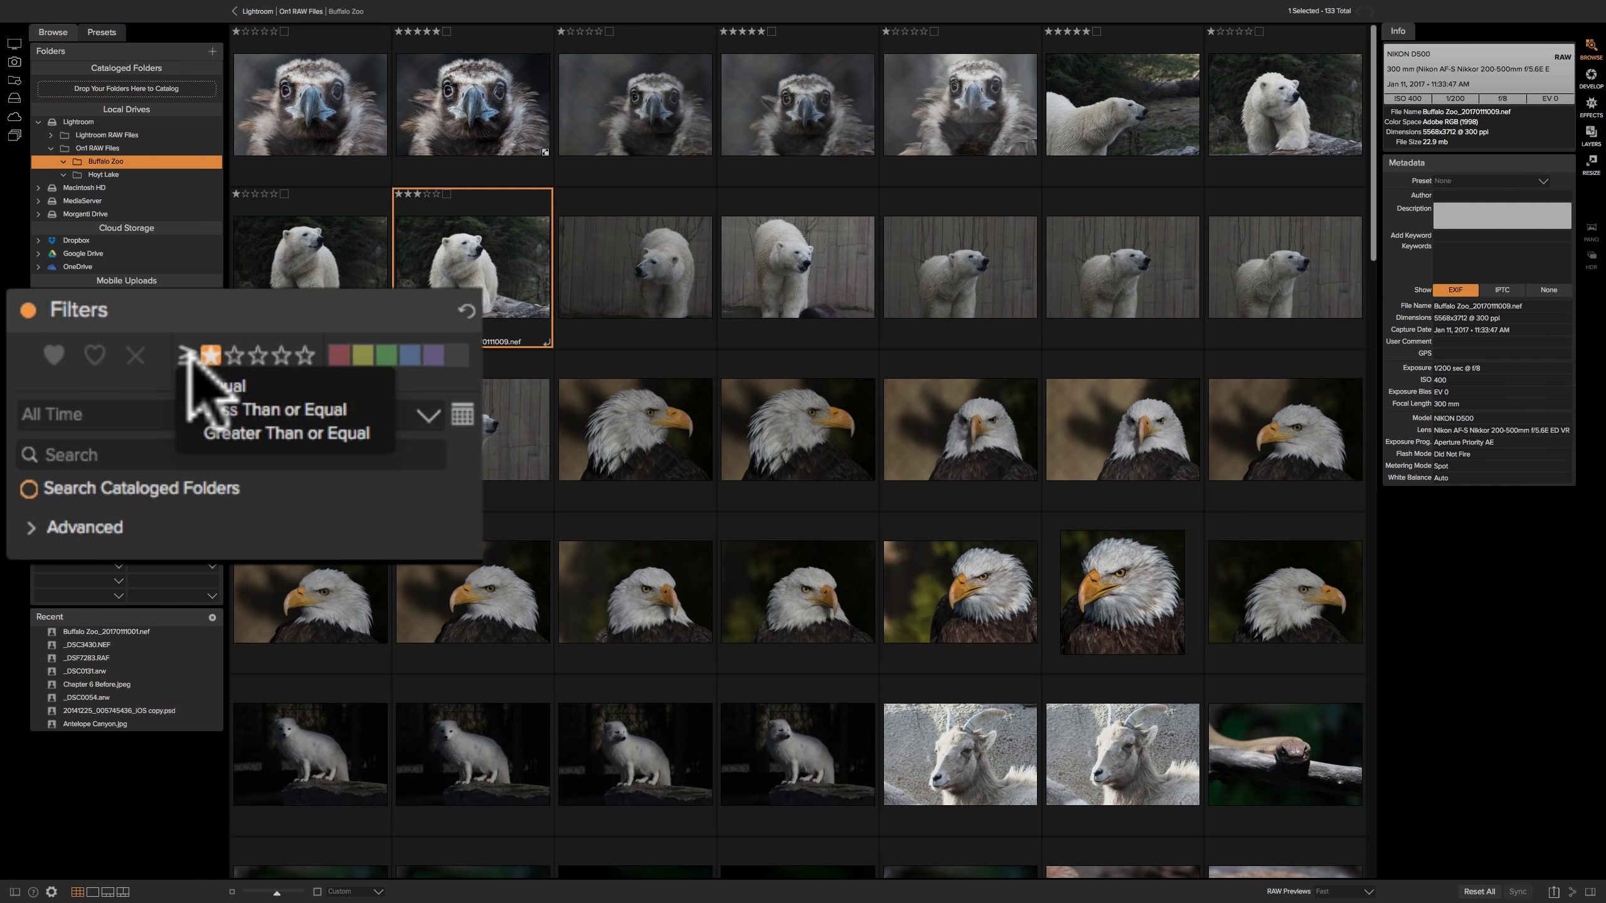
left_click(210, 384)
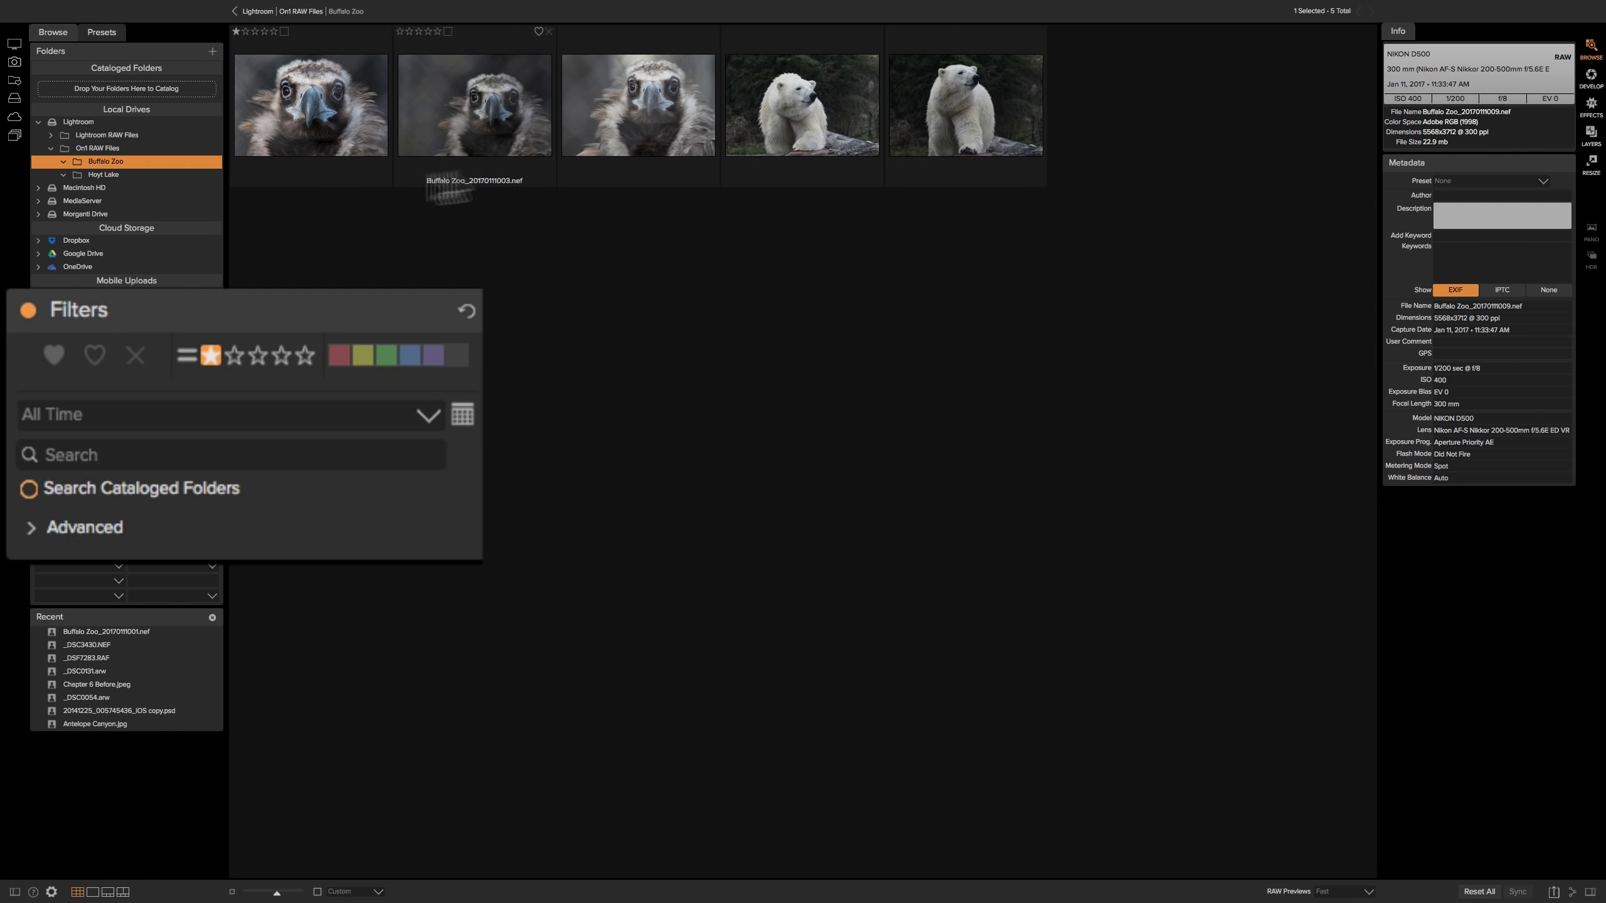
left_click(310, 114)
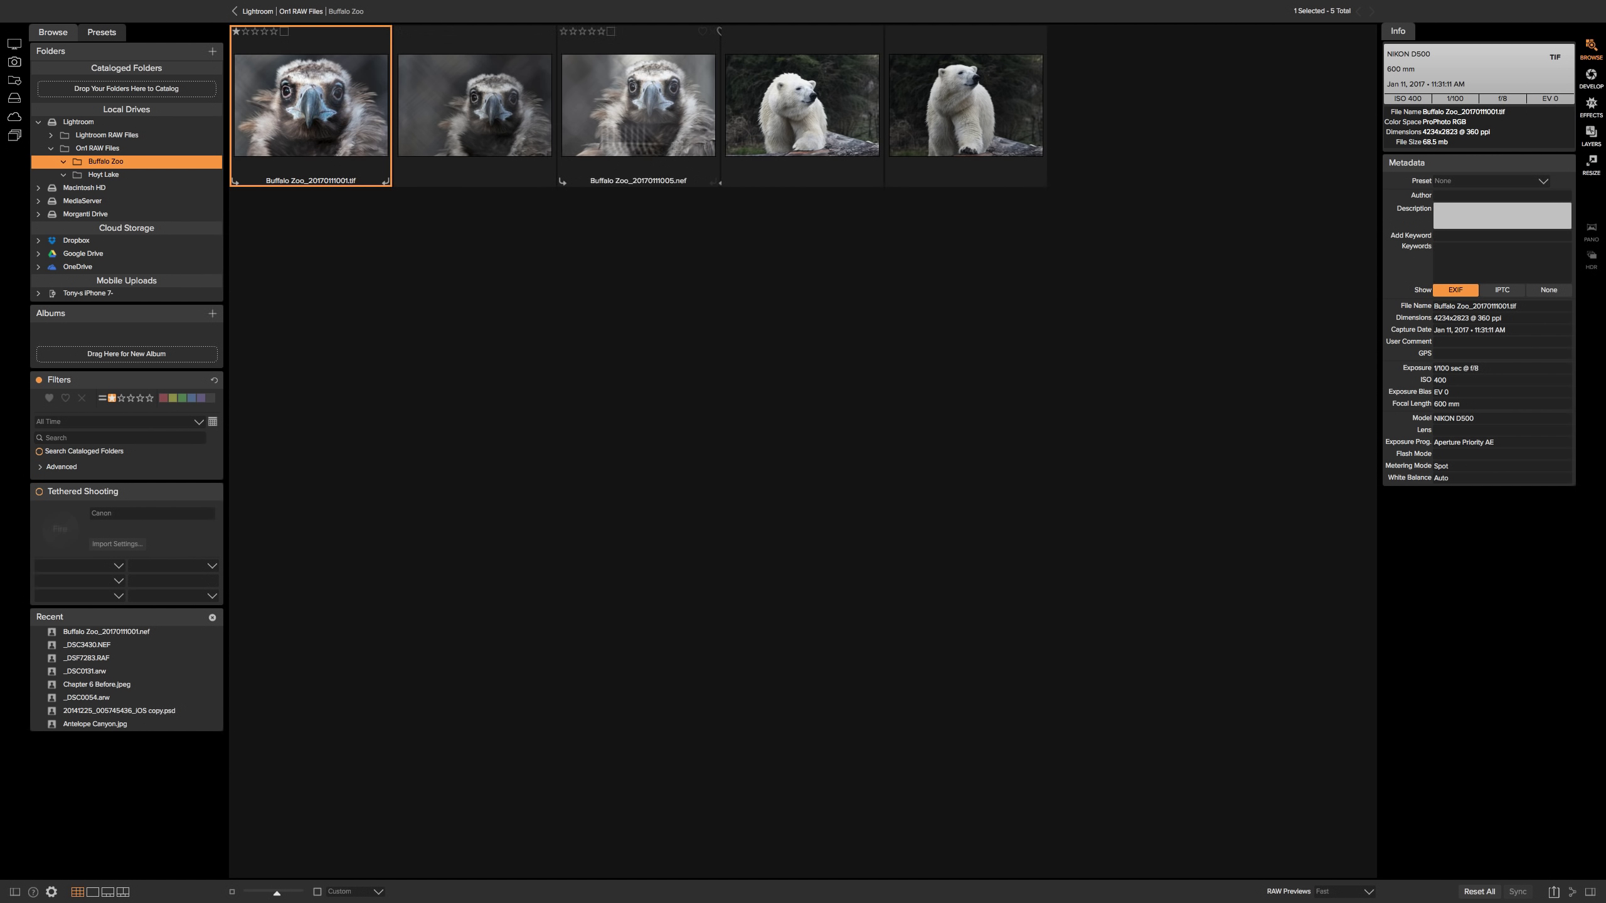
left_click(950, 105, "shift")
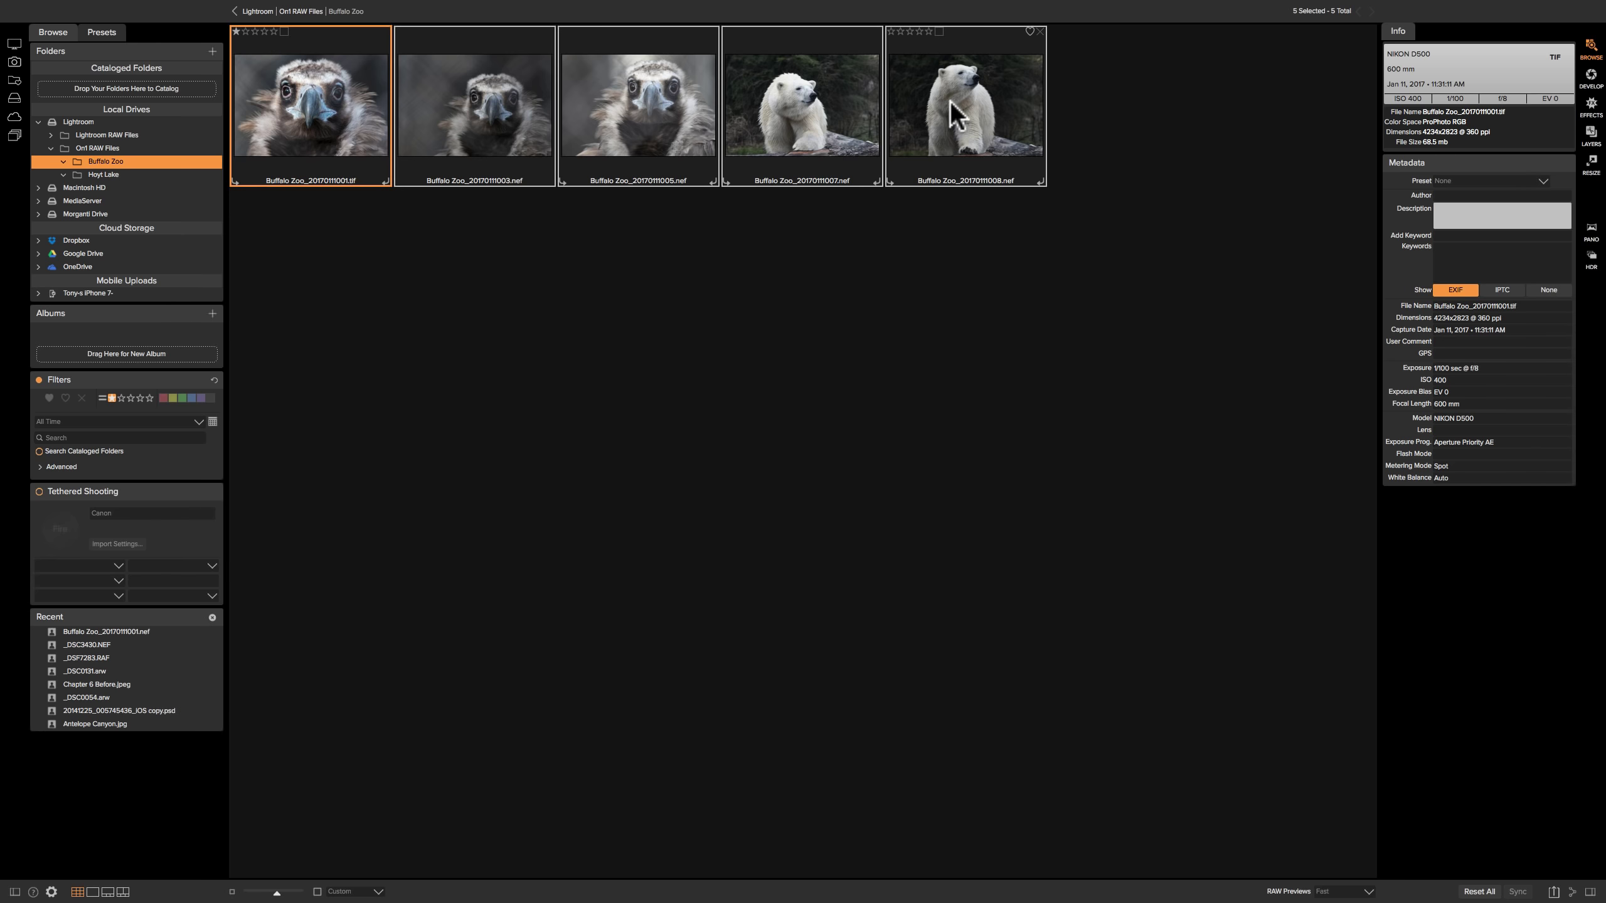
- Delete the five selected one-star photos, confirming the move to the Trash
key("BackSpace")
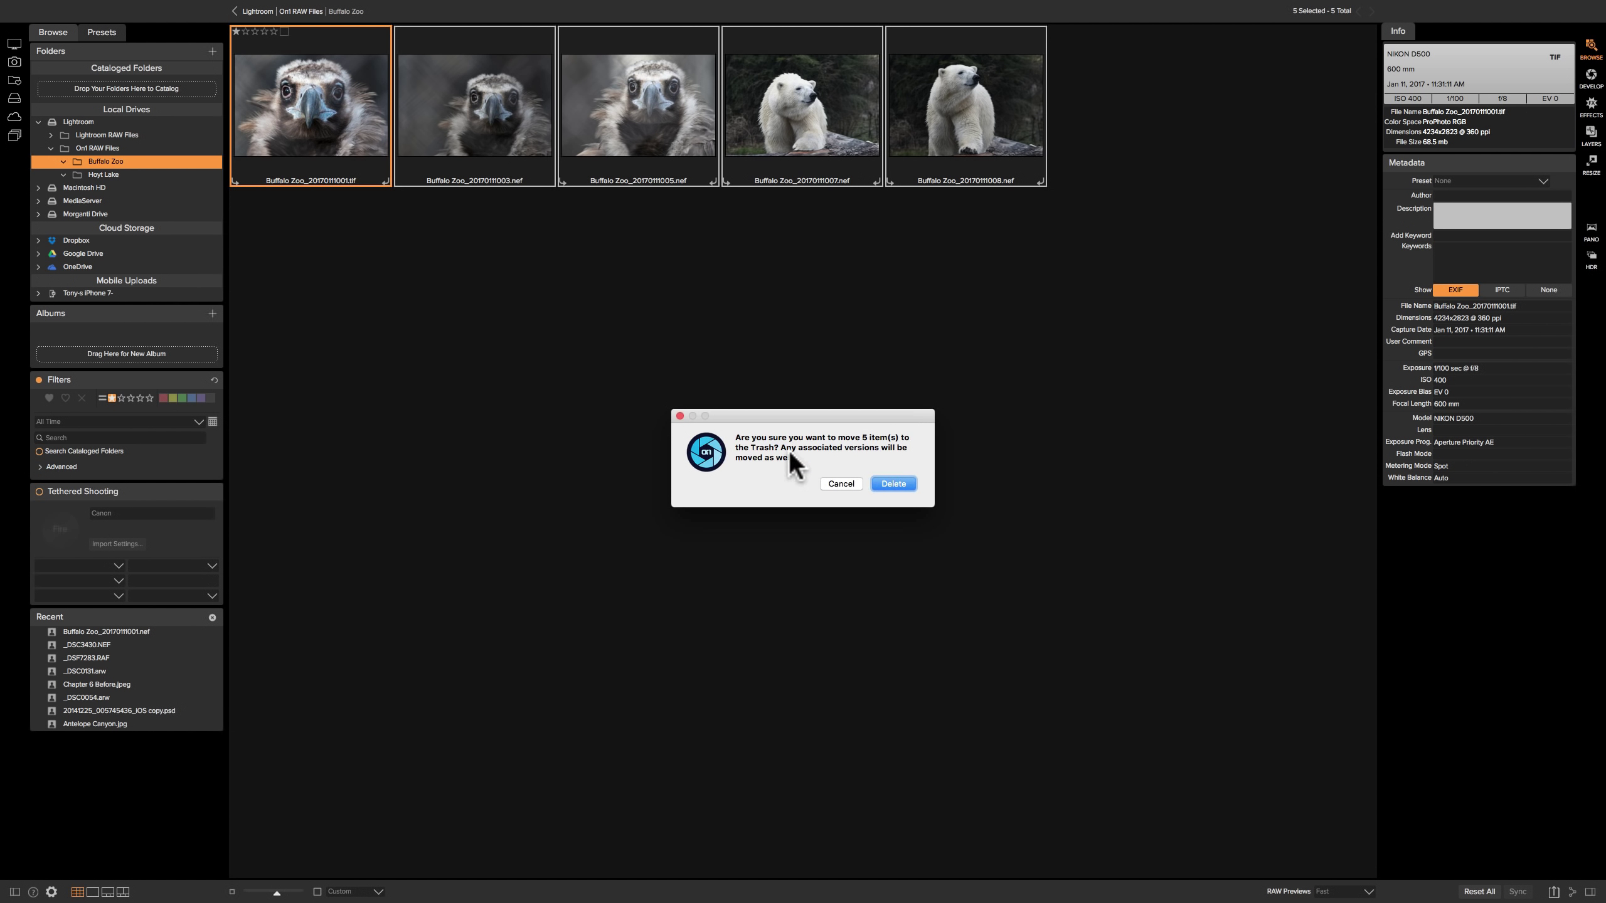
left_click(888, 482)
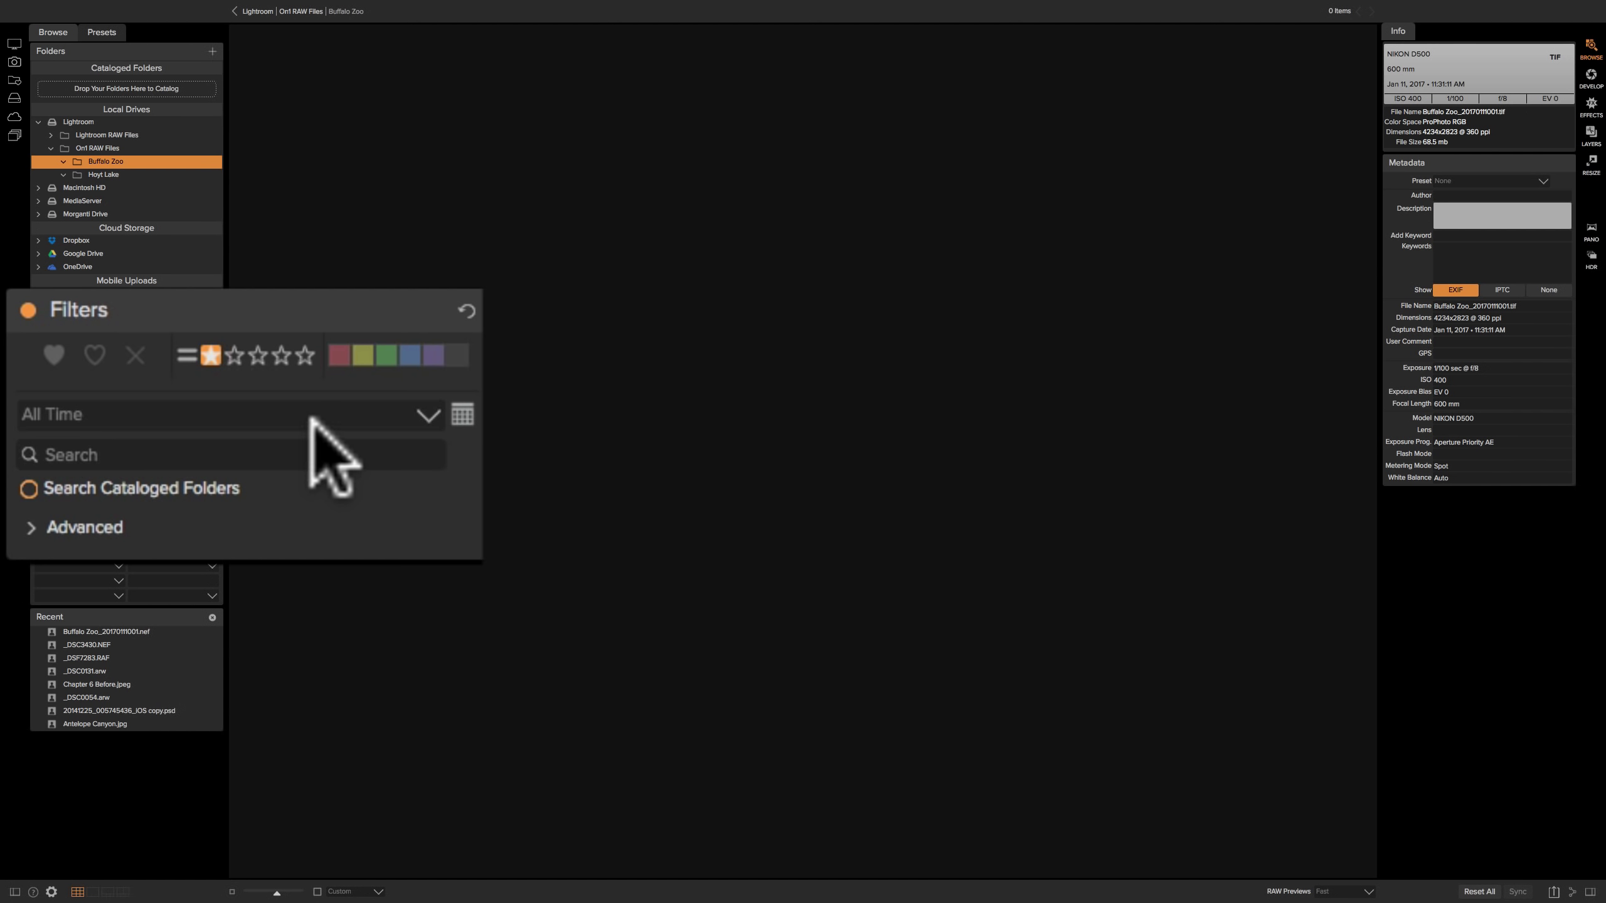
- Show the three five-star photos, then clear the rating filter so all 128 photos appear
left_click(304, 355)
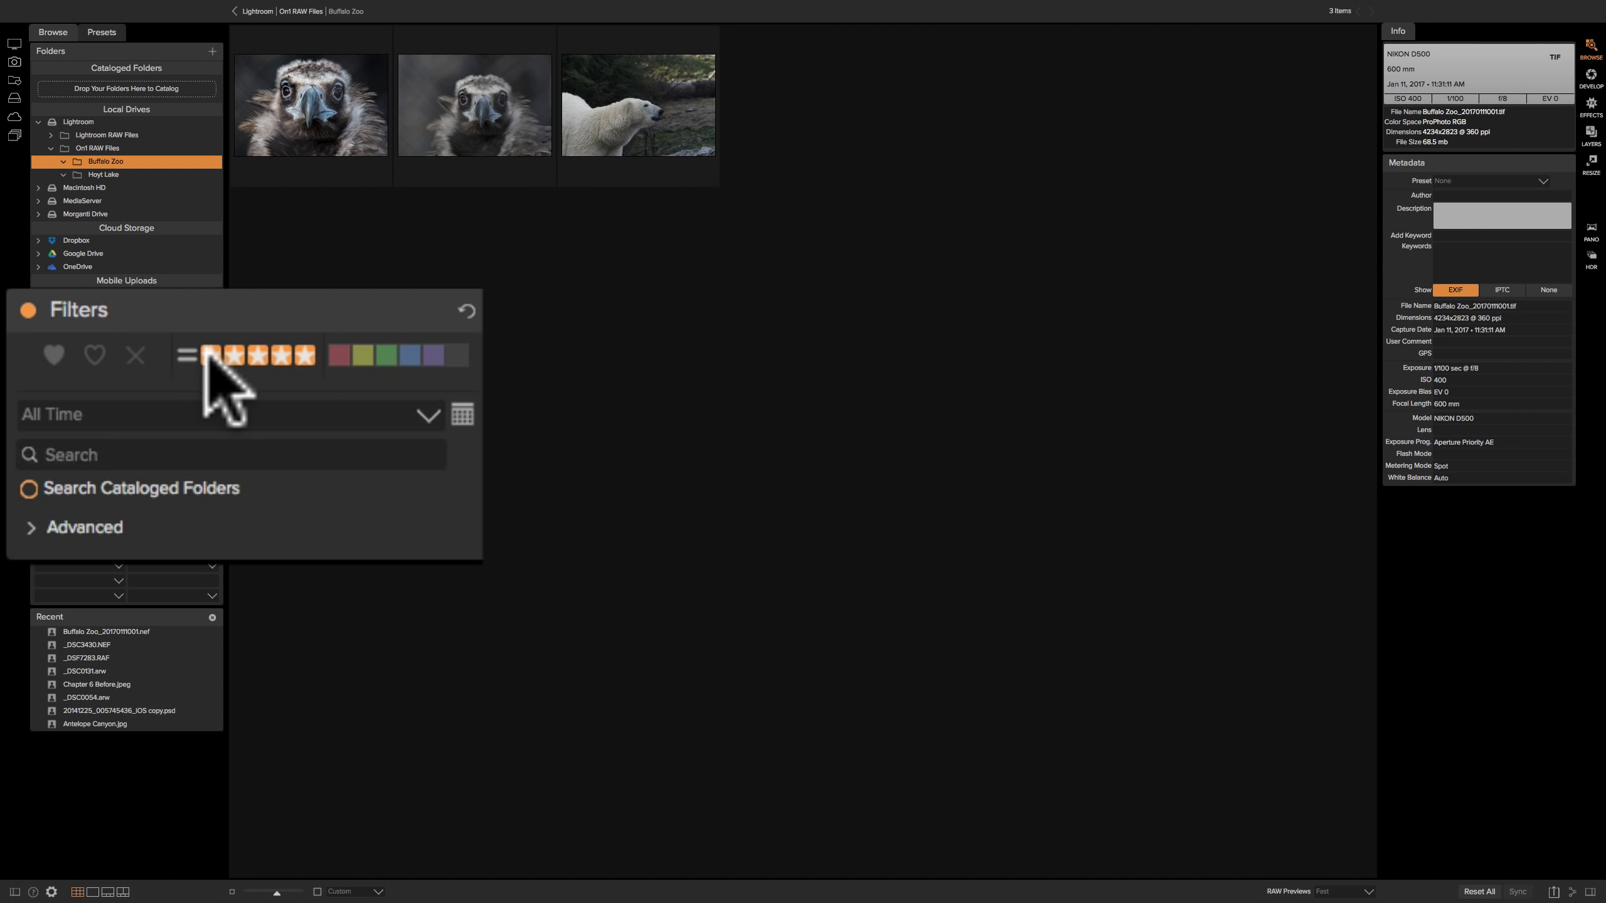
left_click(209, 356)
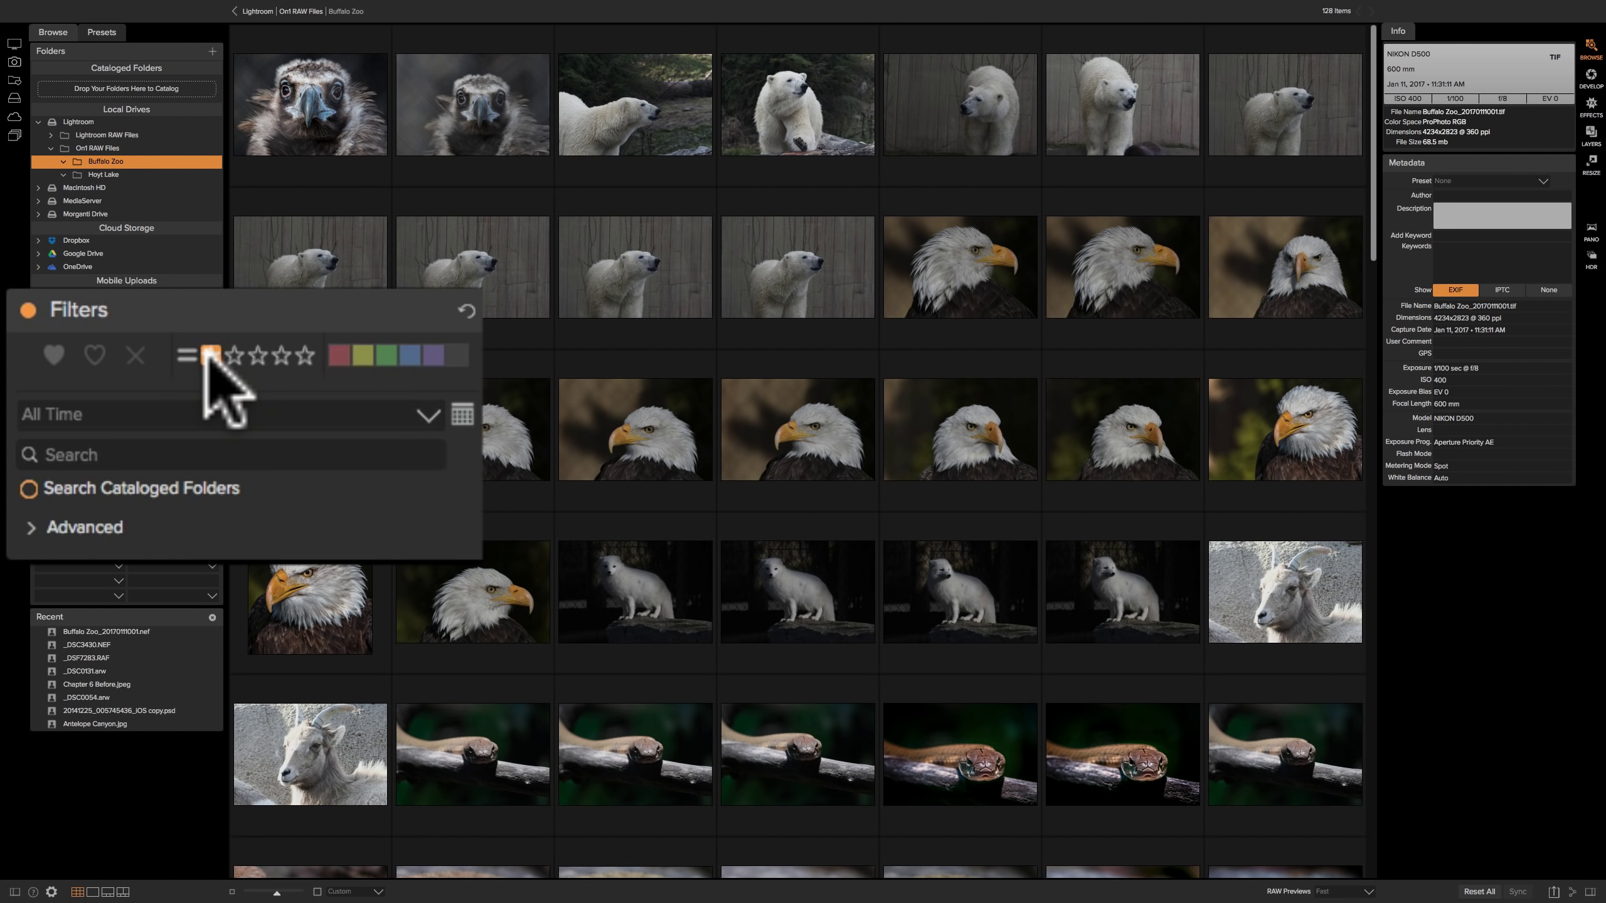
left_click(210, 357)
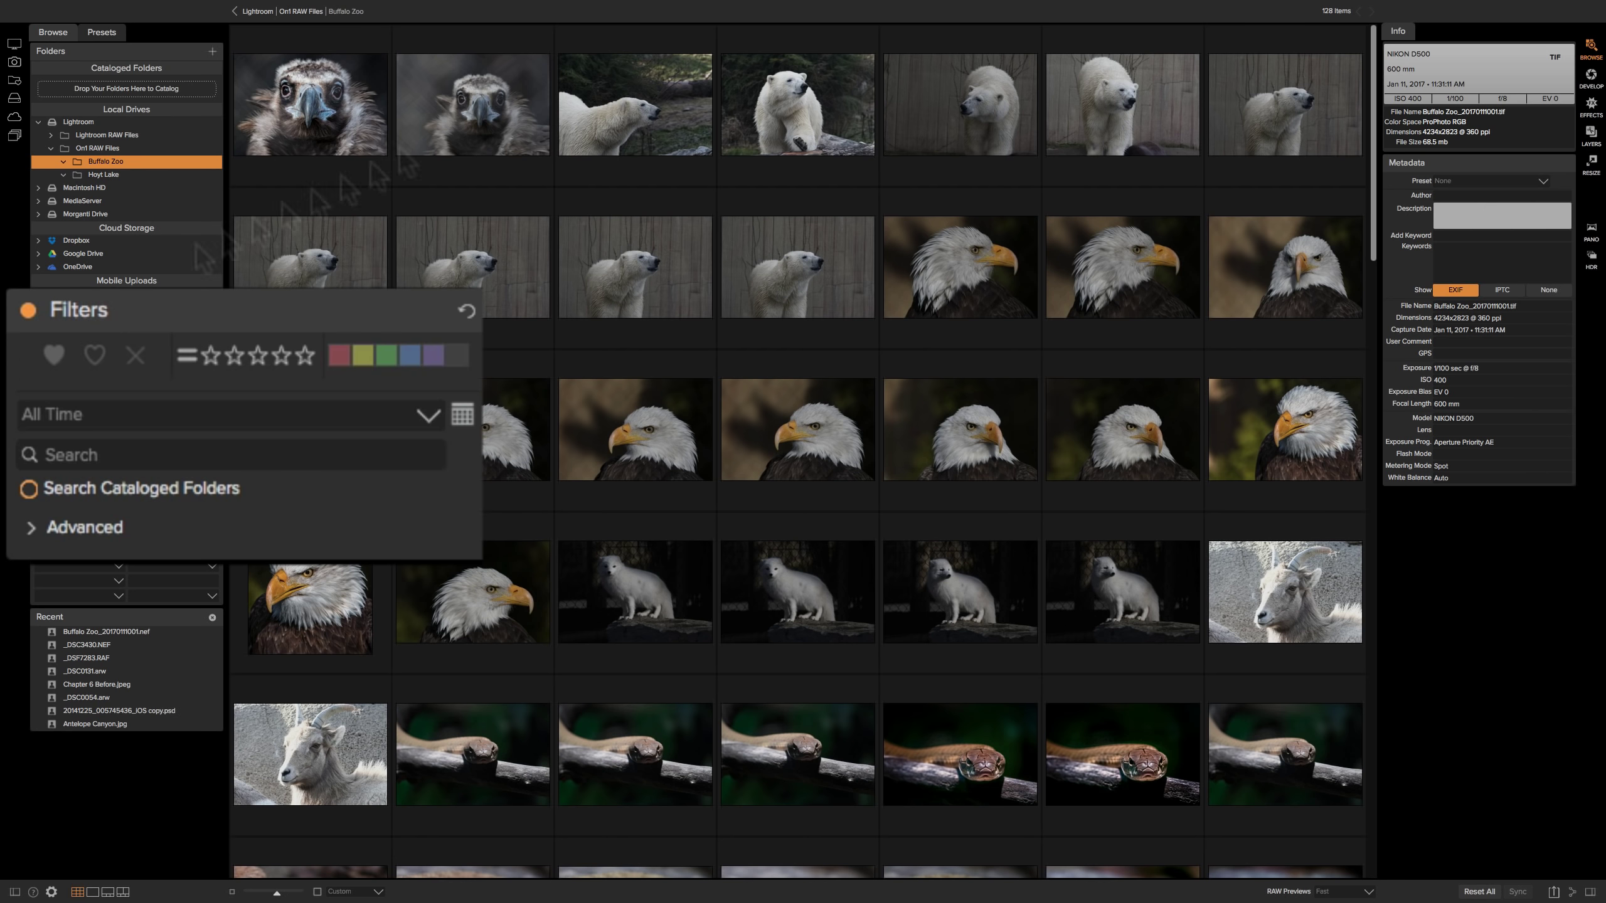
mouse_move(844, 359)
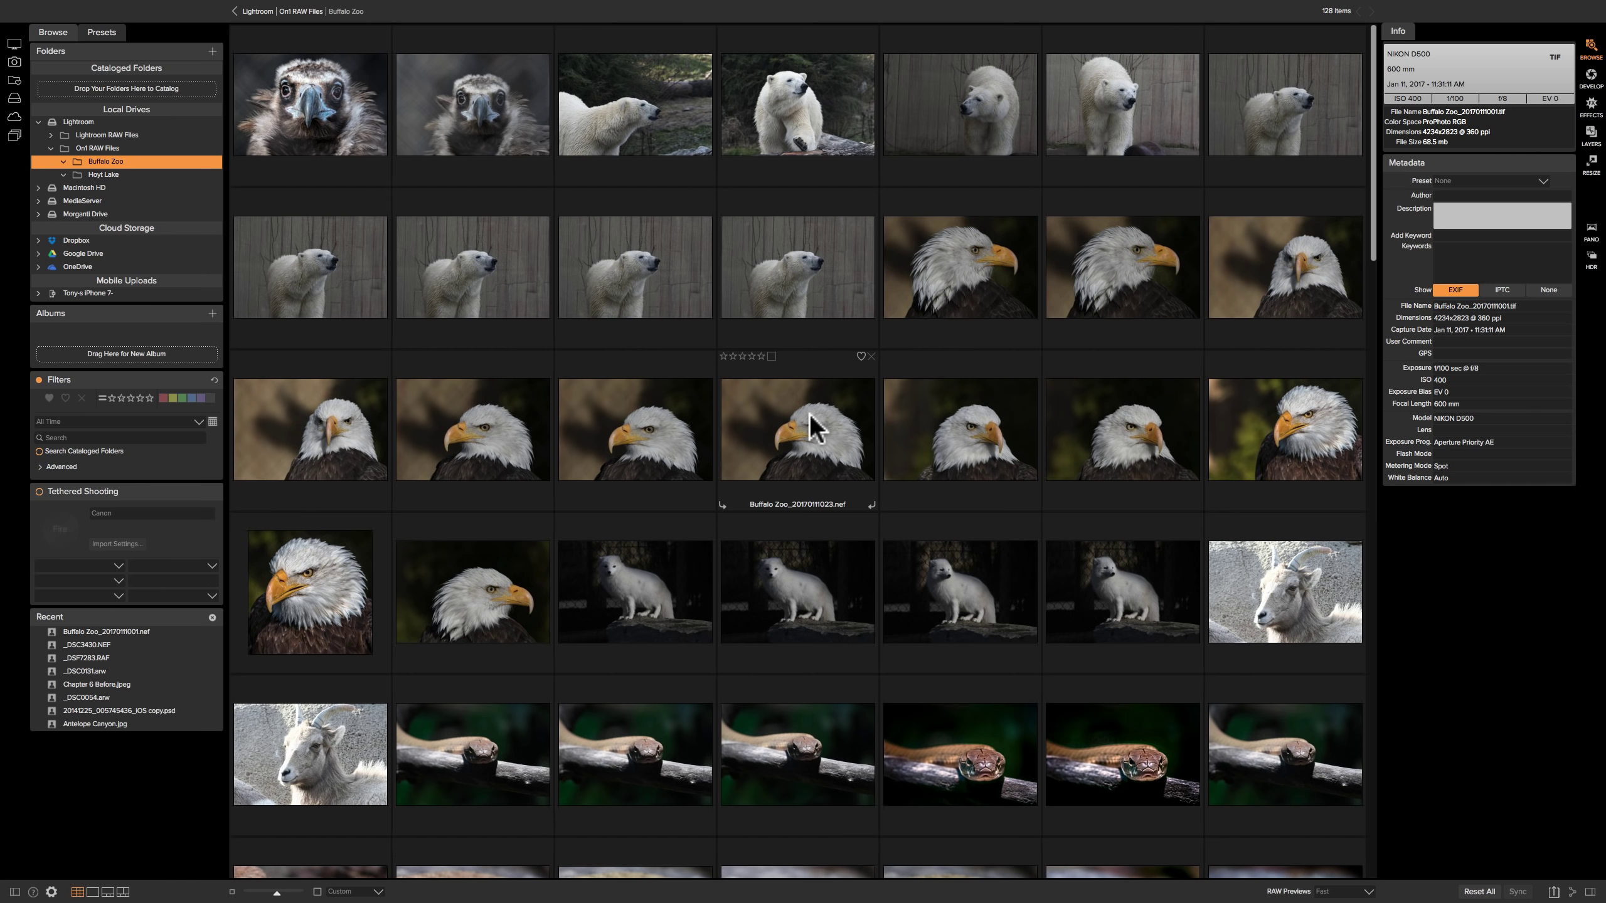
- Select polar bear photos 006 through 016 and move them into a new 'Polar Bears' subfolder
left_click(611, 121)
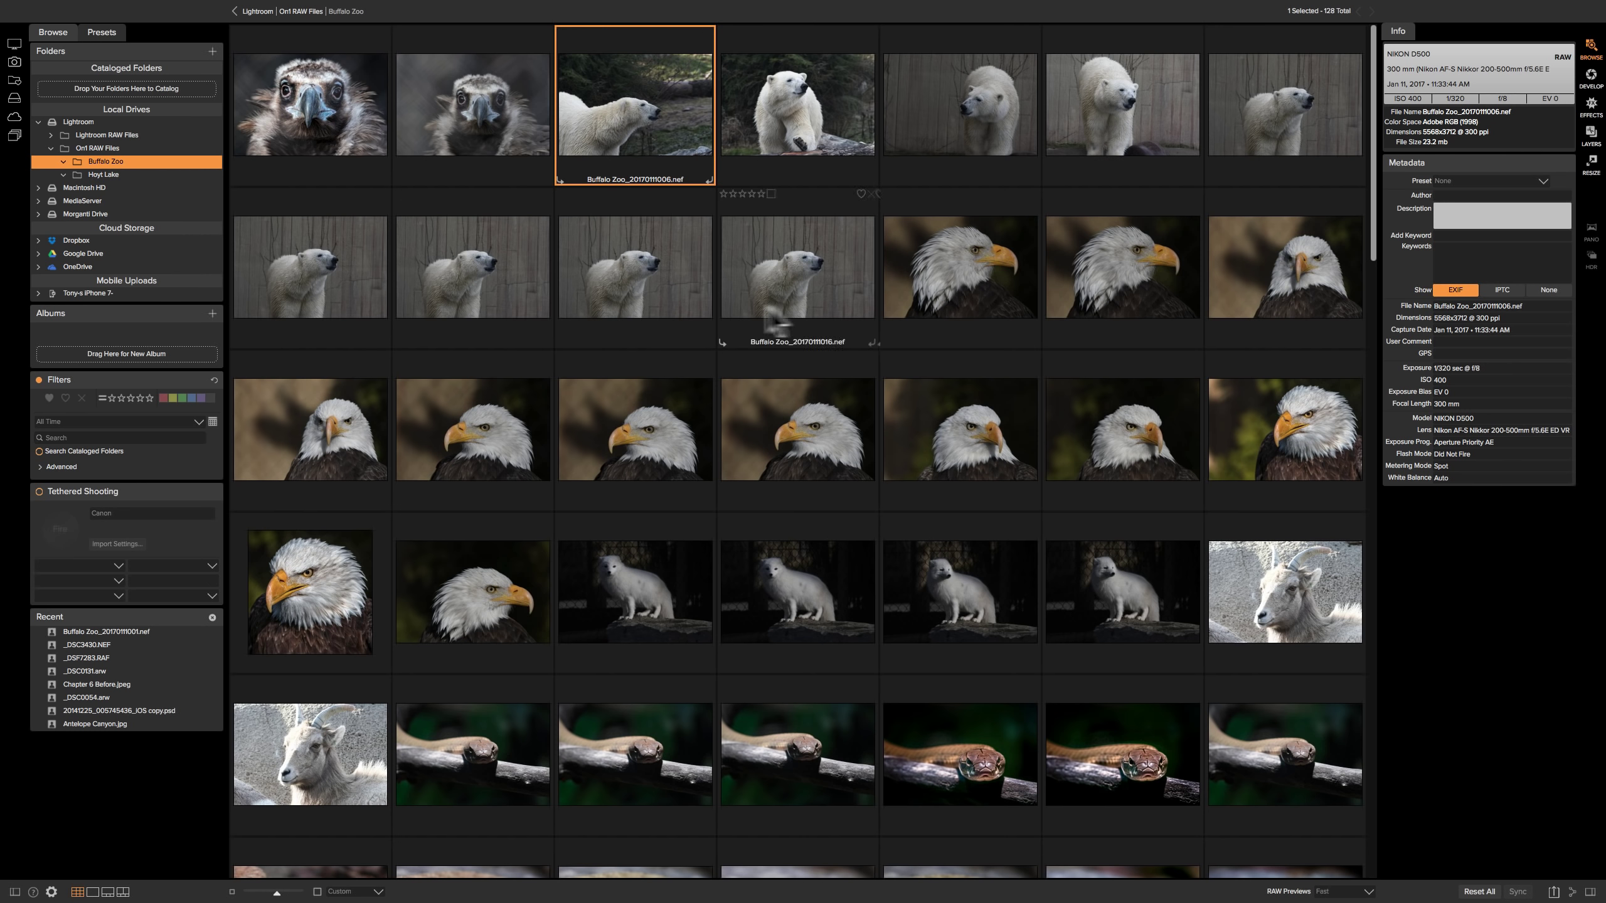
left_click(798, 271, "shift")
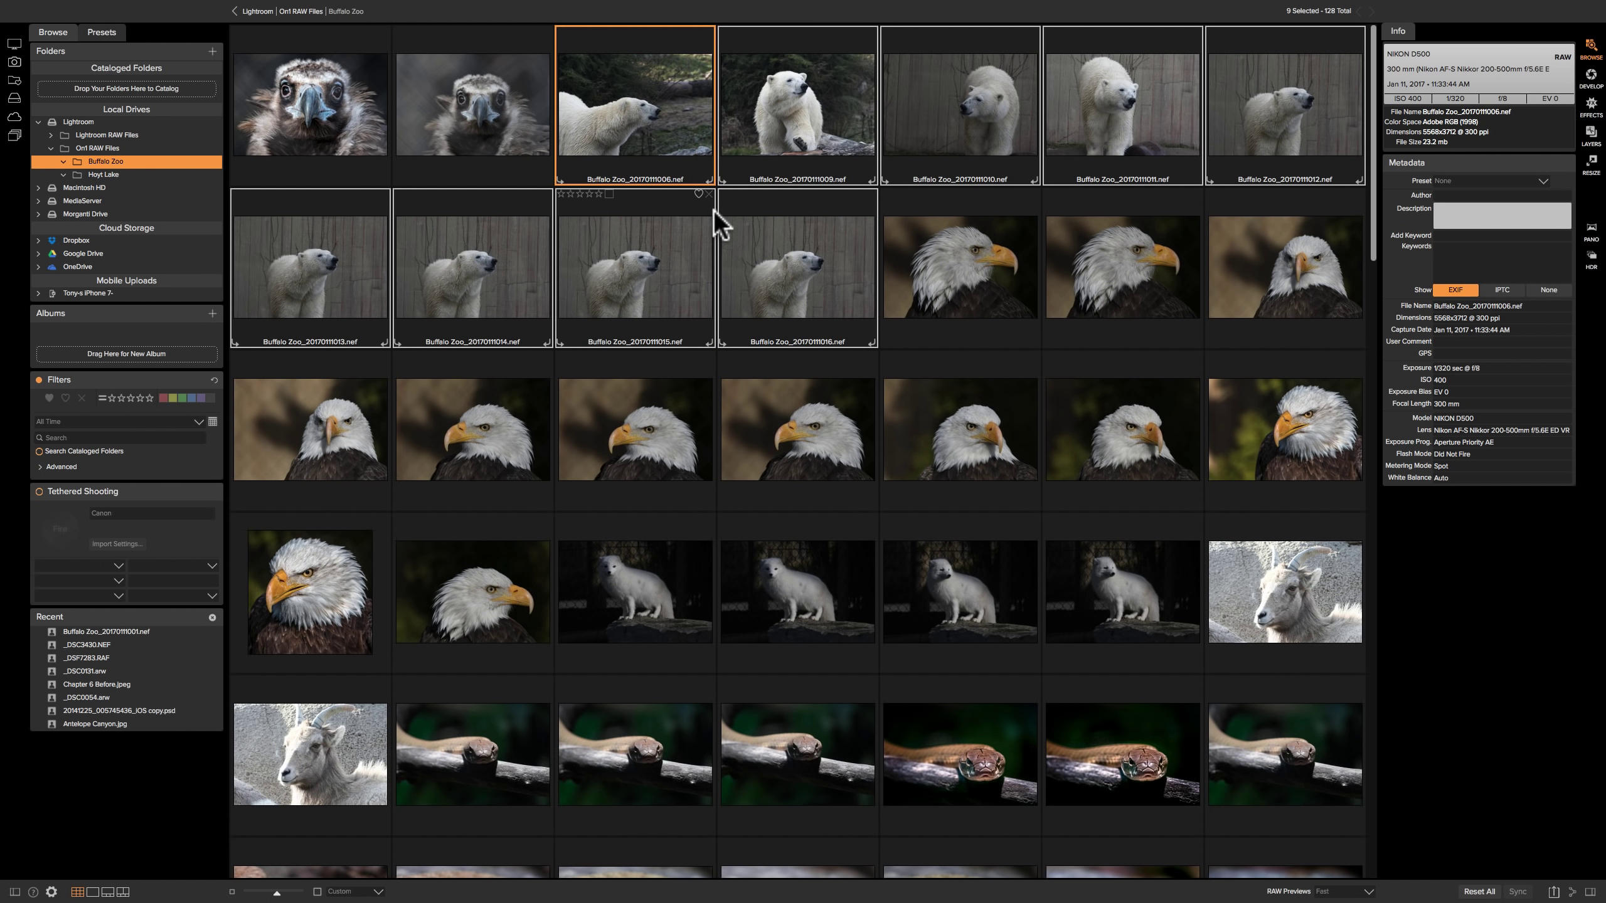
right_click(645, 69)
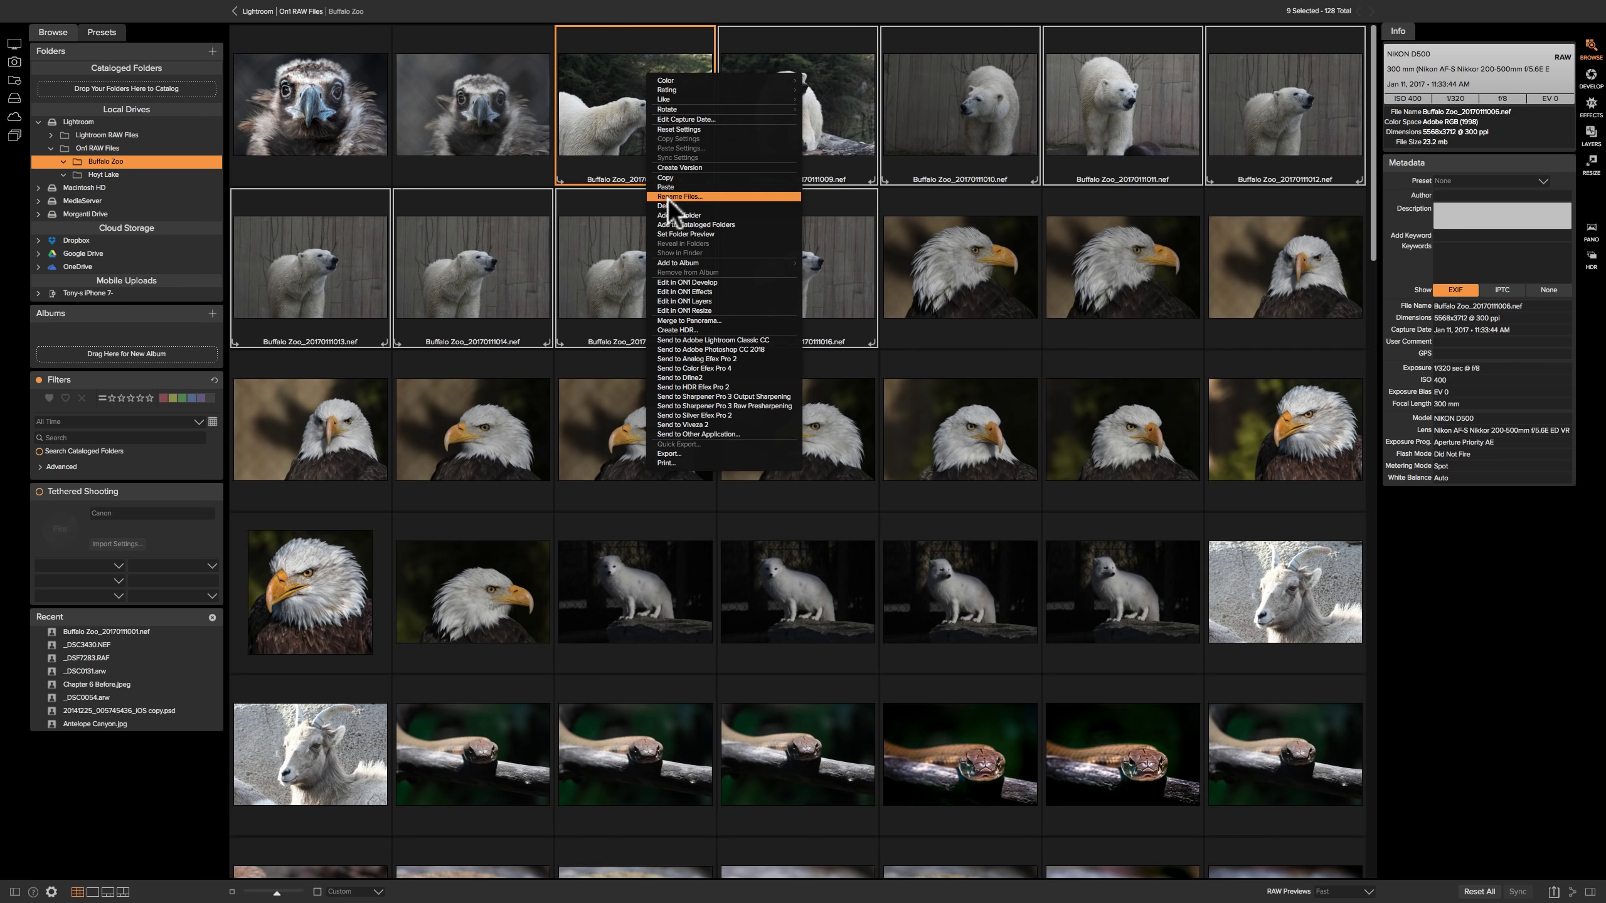
left_click(670, 215)
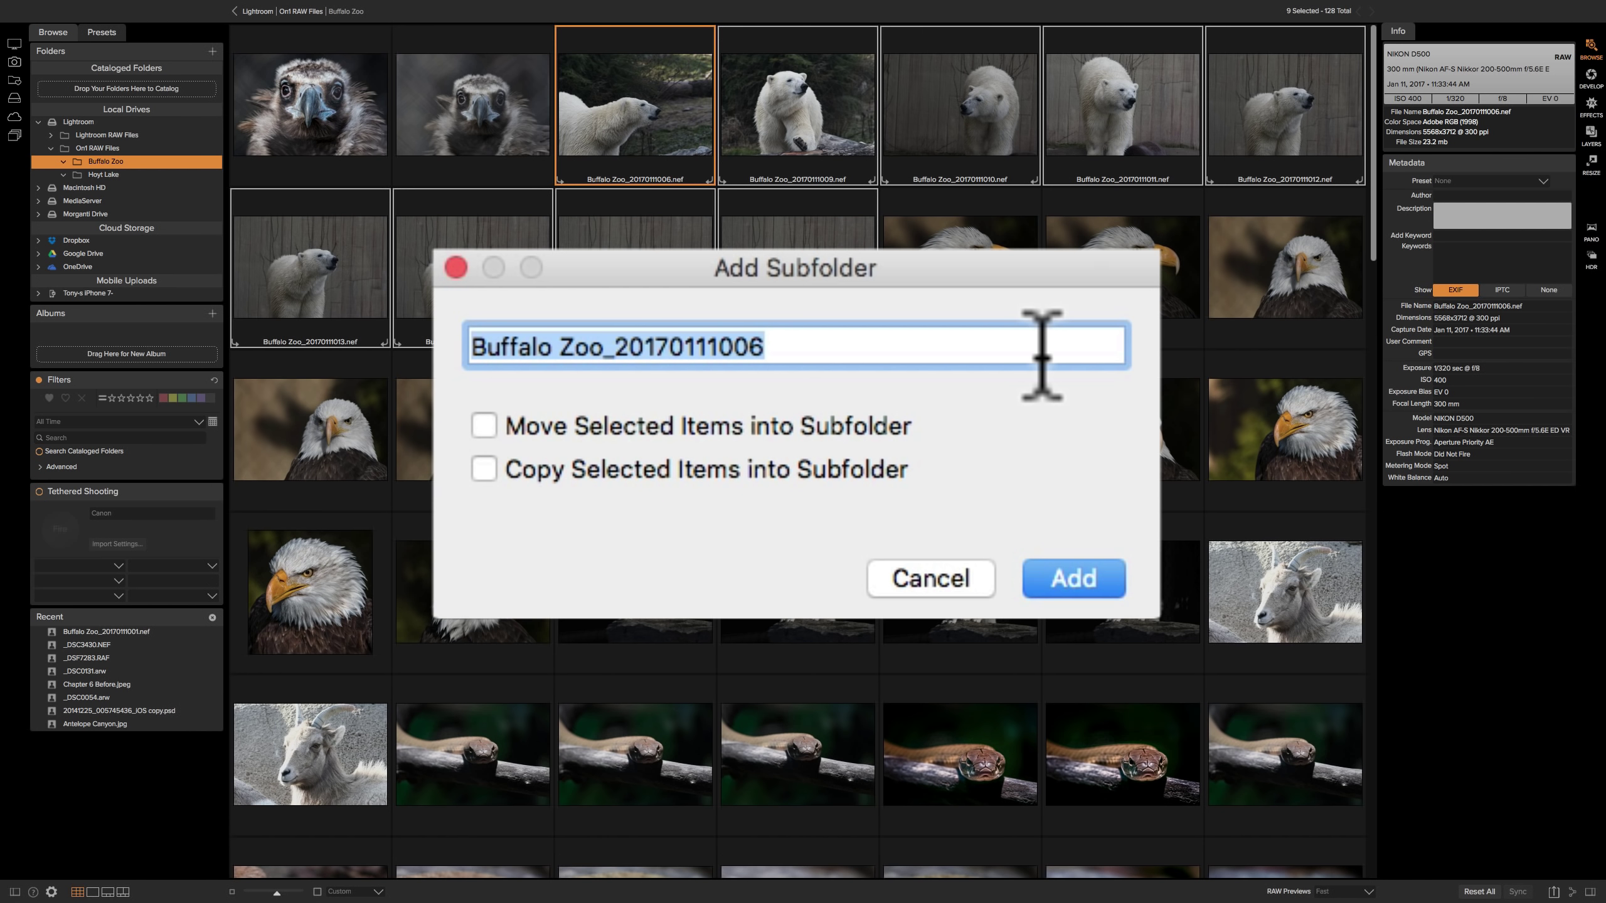
type("Pola")
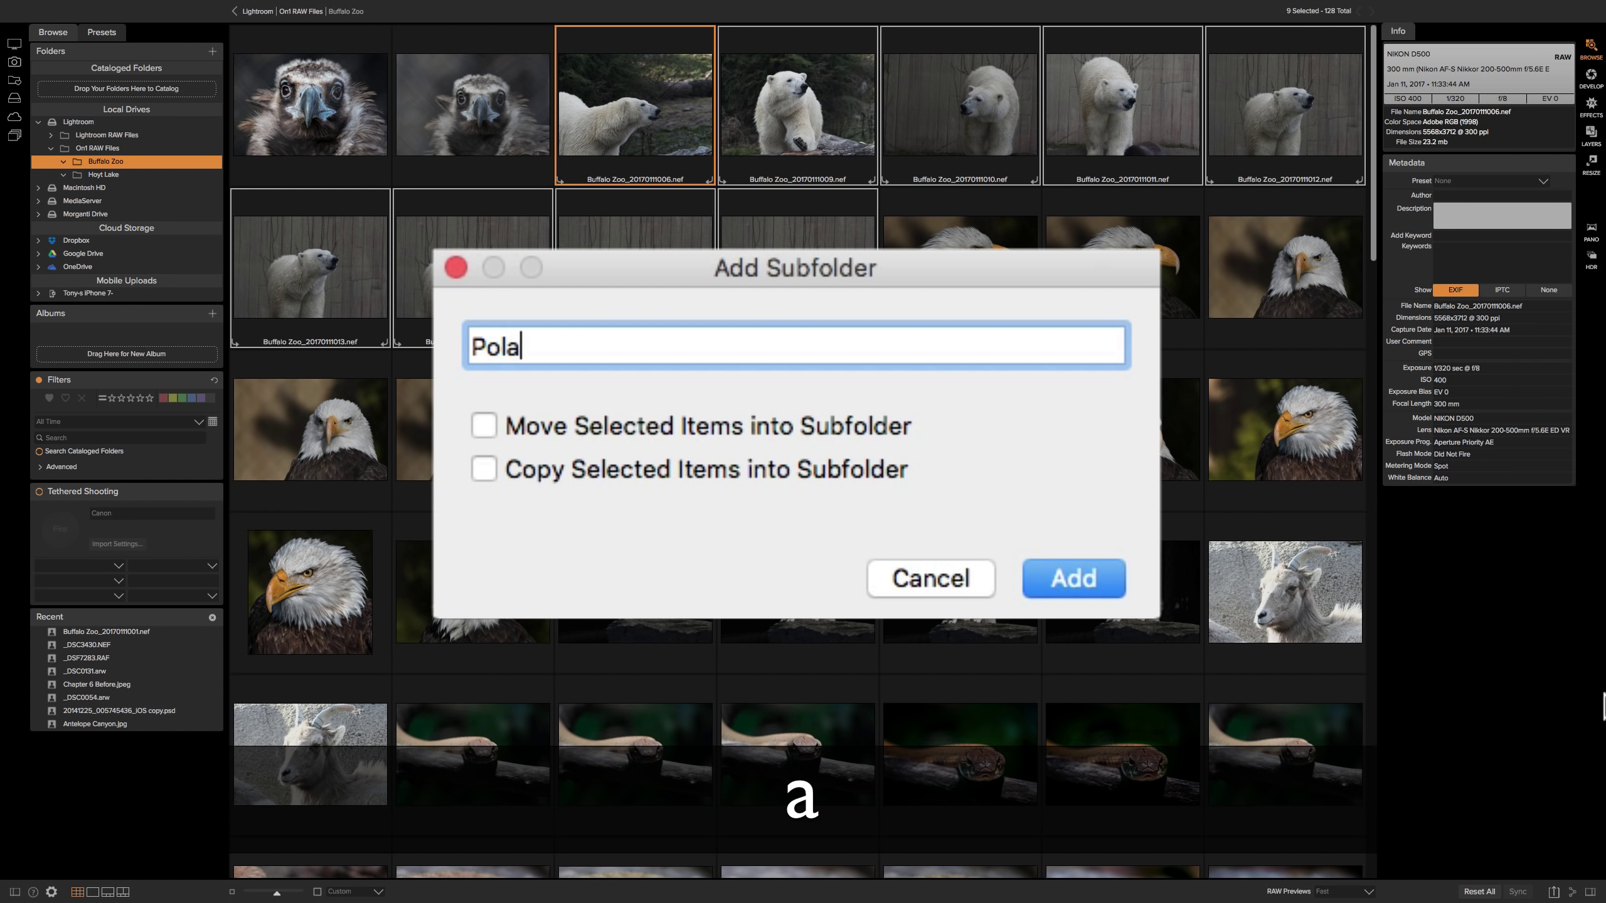
type("r Bears")
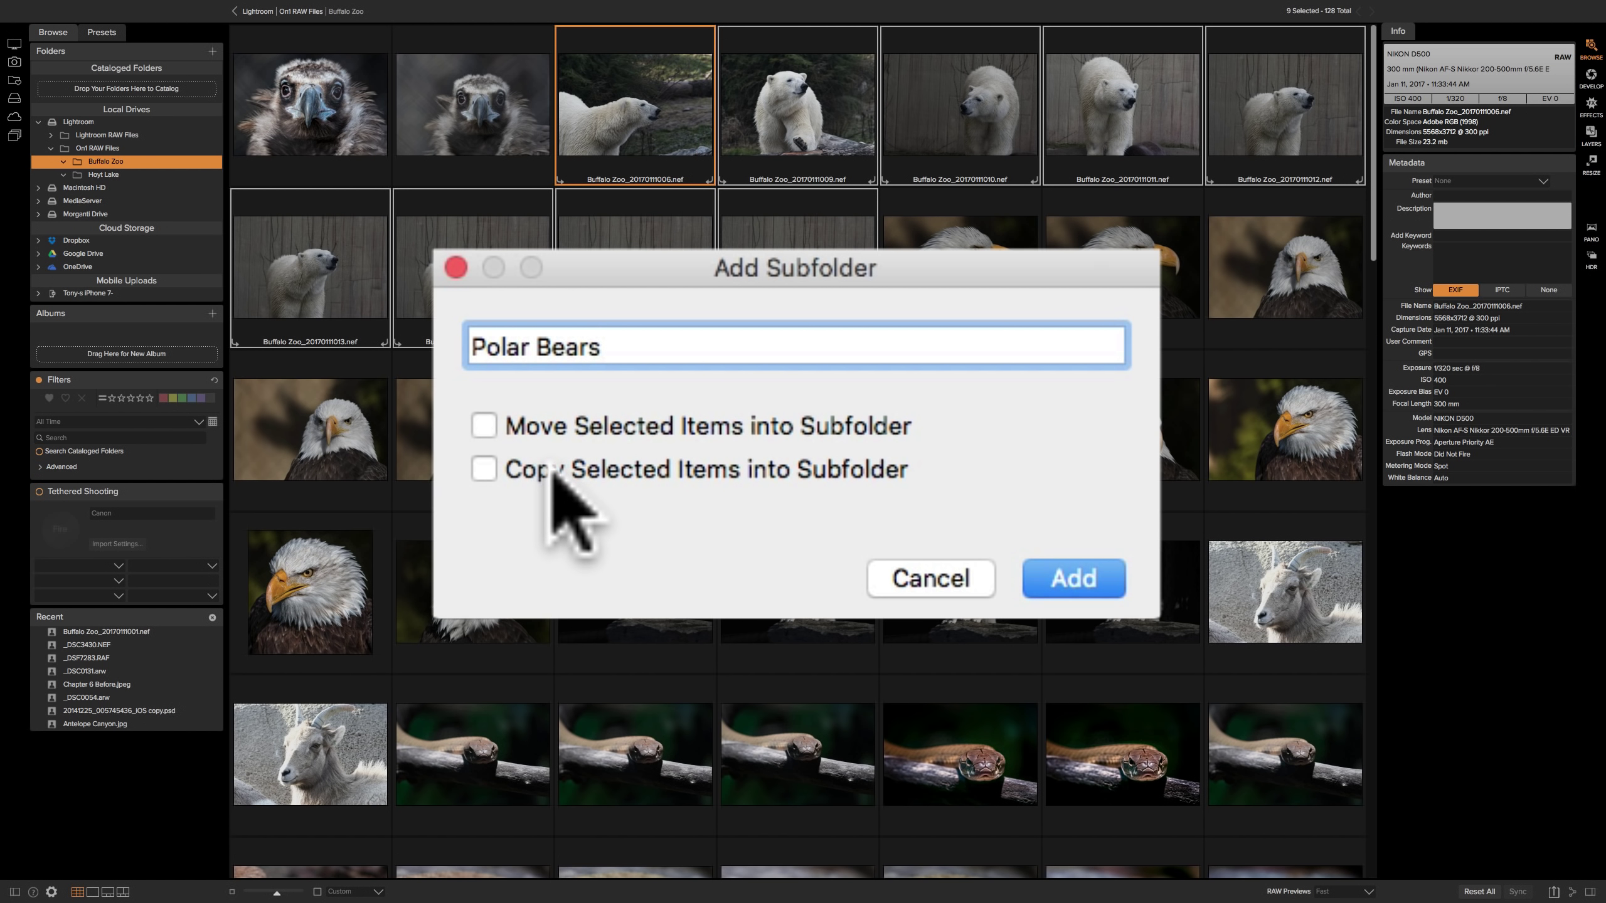
left_click(485, 427)
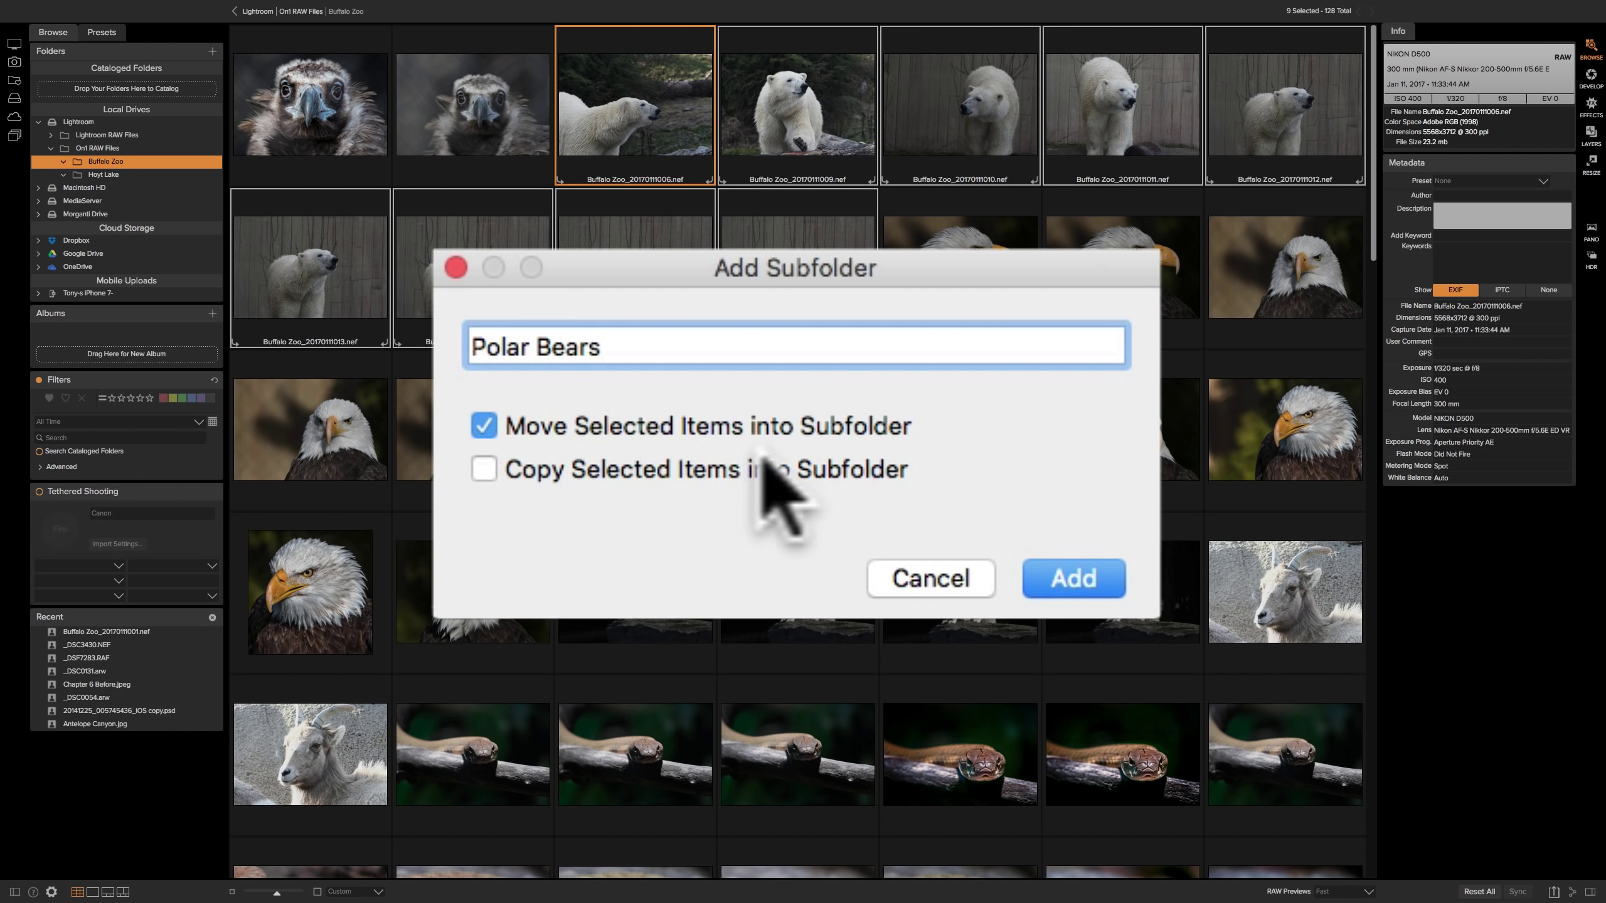
left_click(892, 487)
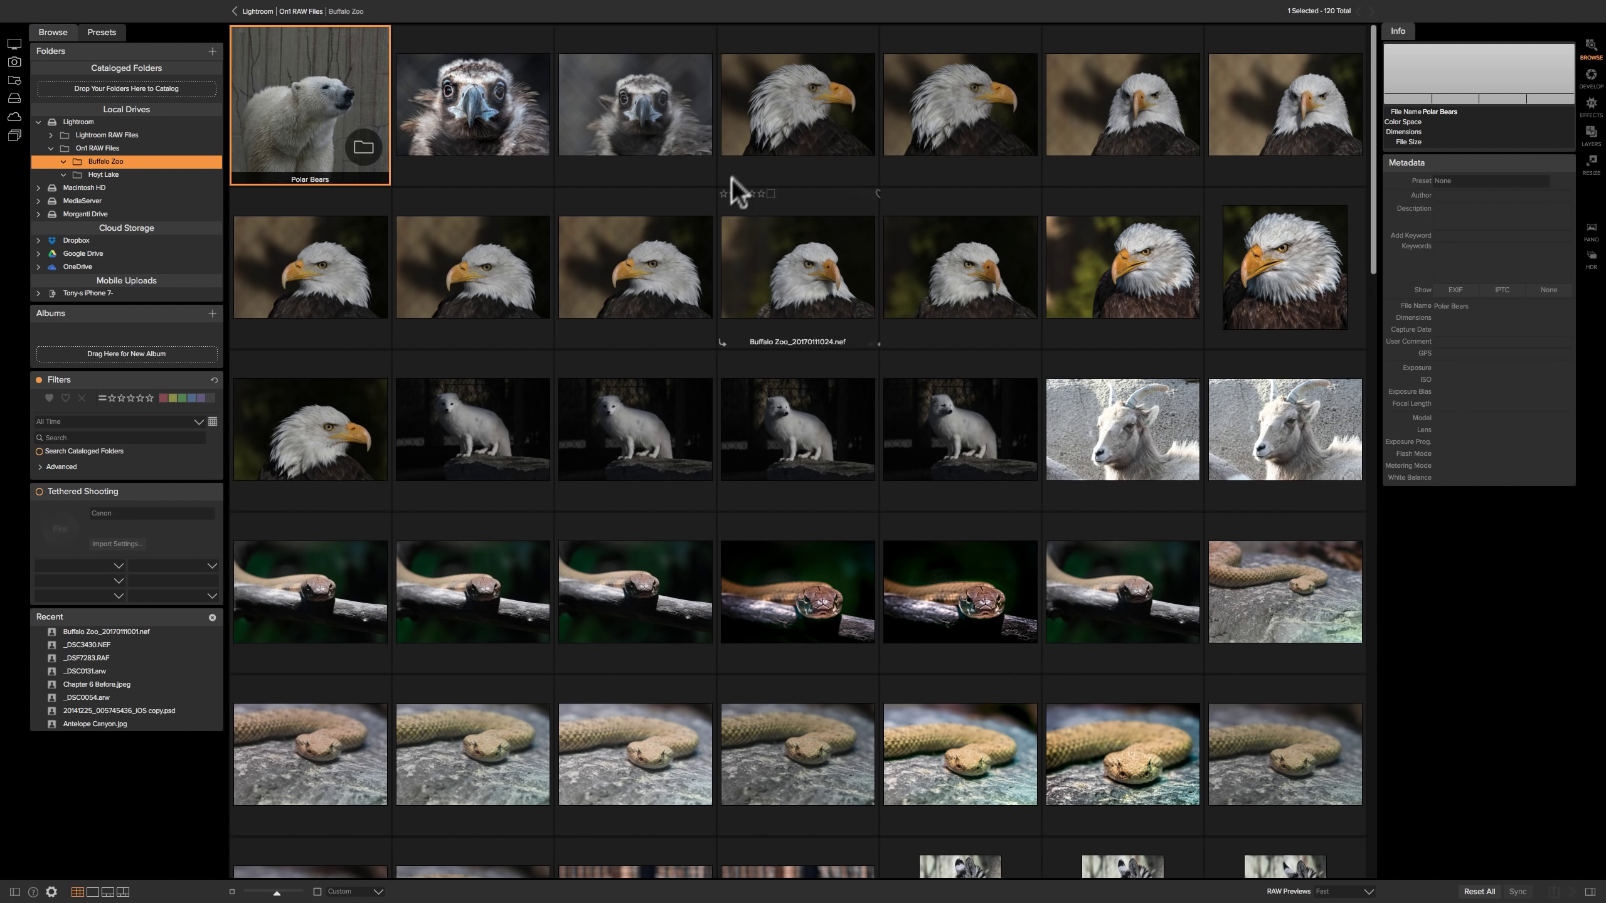
- Select the twelve bald eagle photos and move them into a new 'Bald Eagle' subfolder
left_click(768, 124)
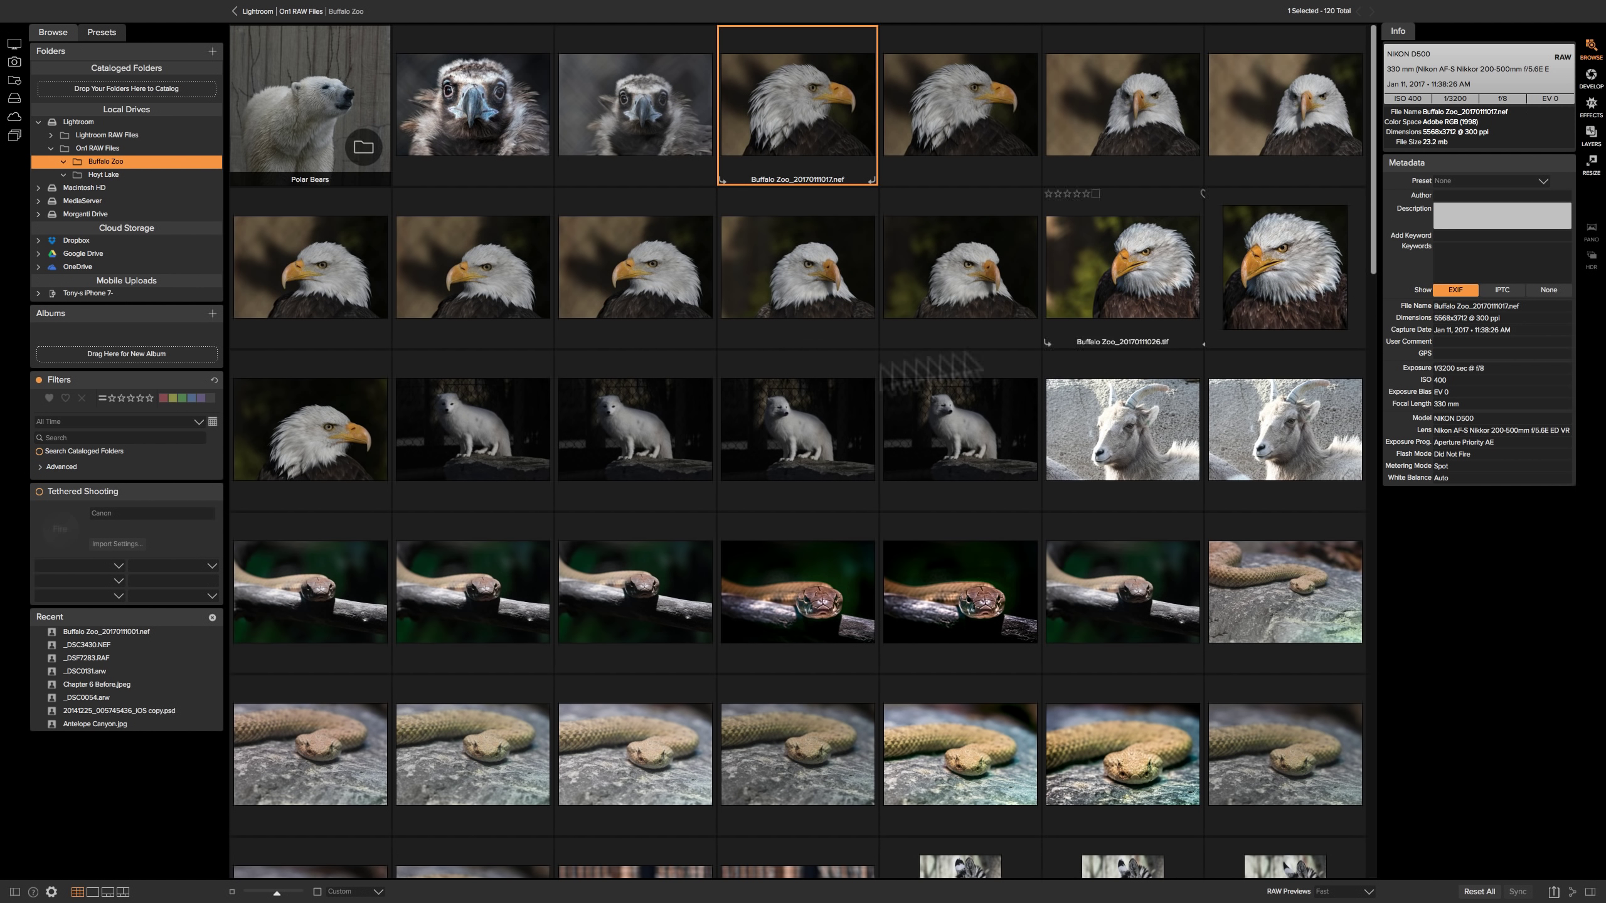
left_click(296, 425, "shift")
right_click(791, 98)
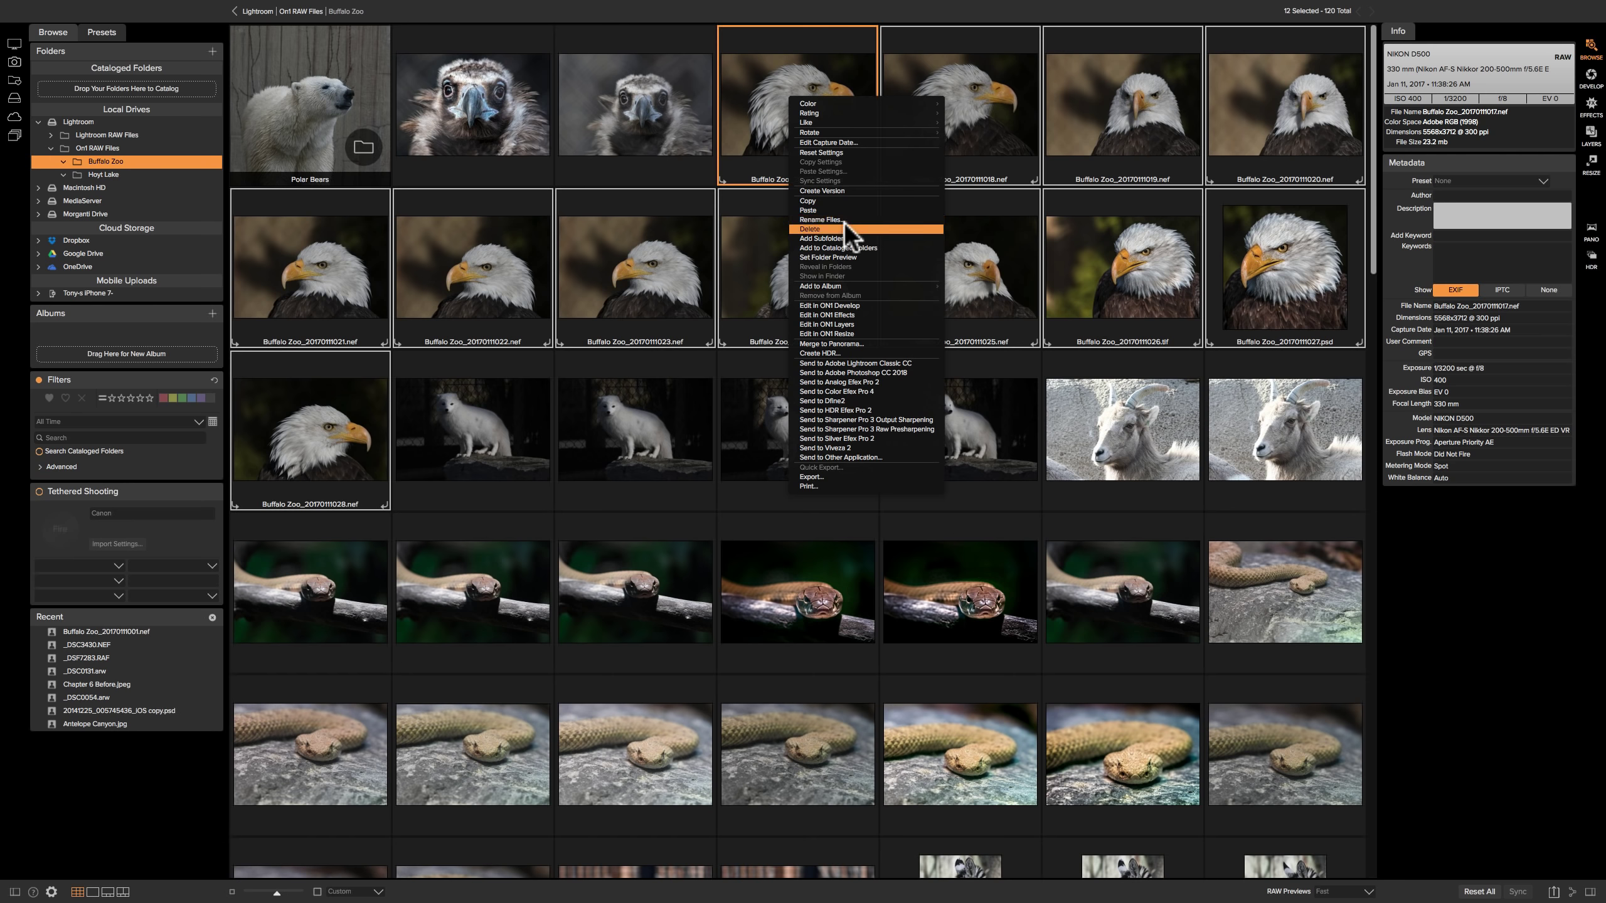
left_click(817, 238)
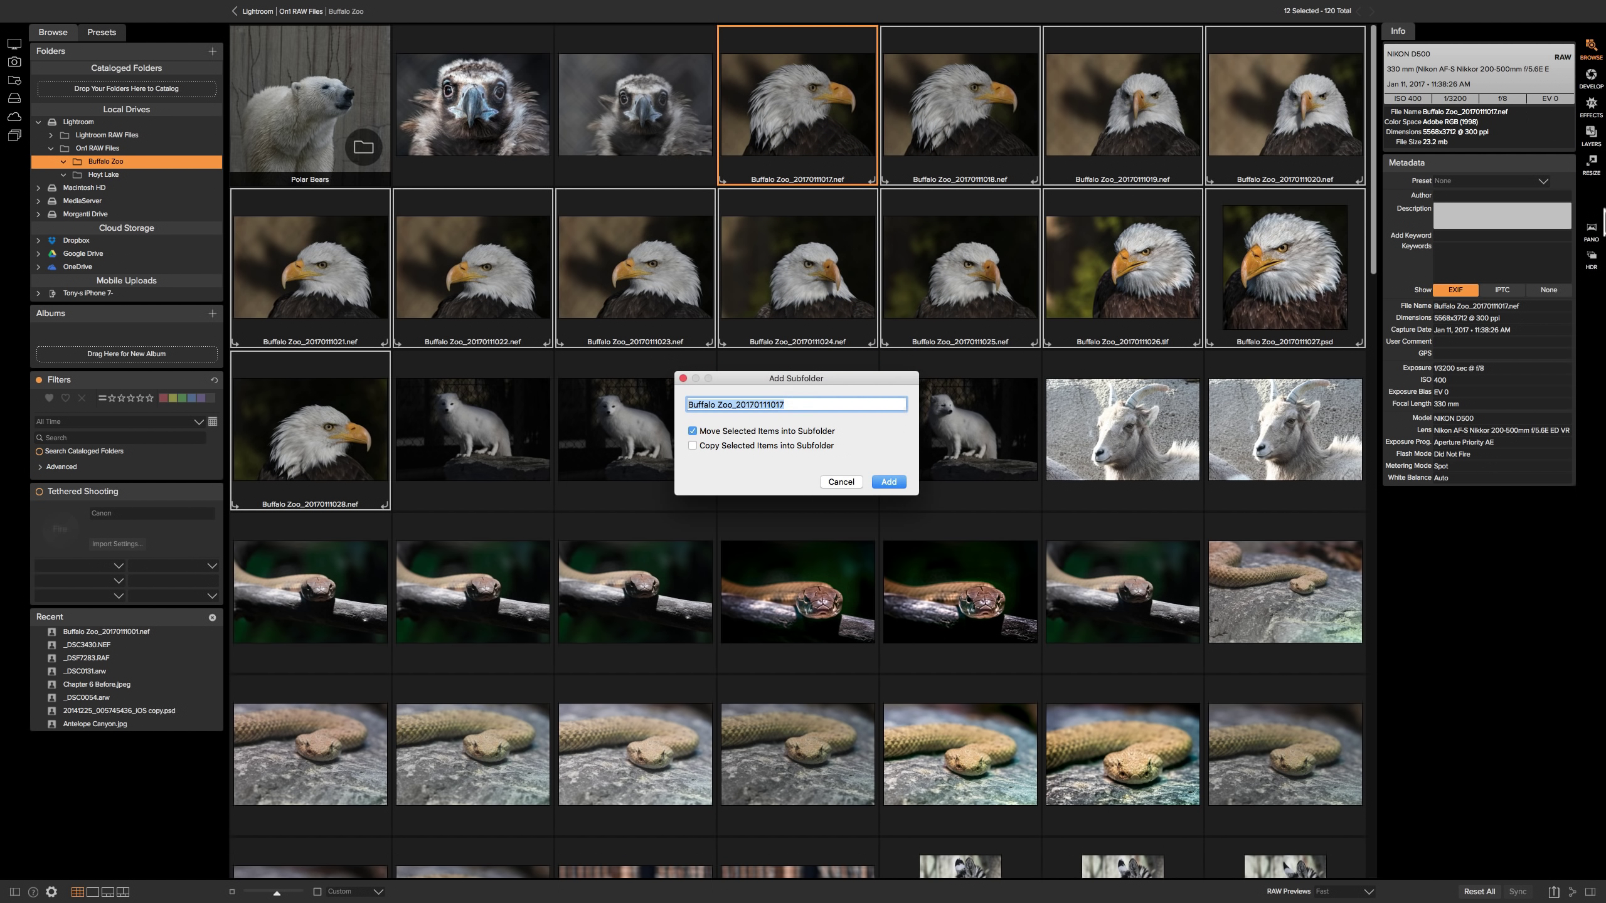
type("Bald E")
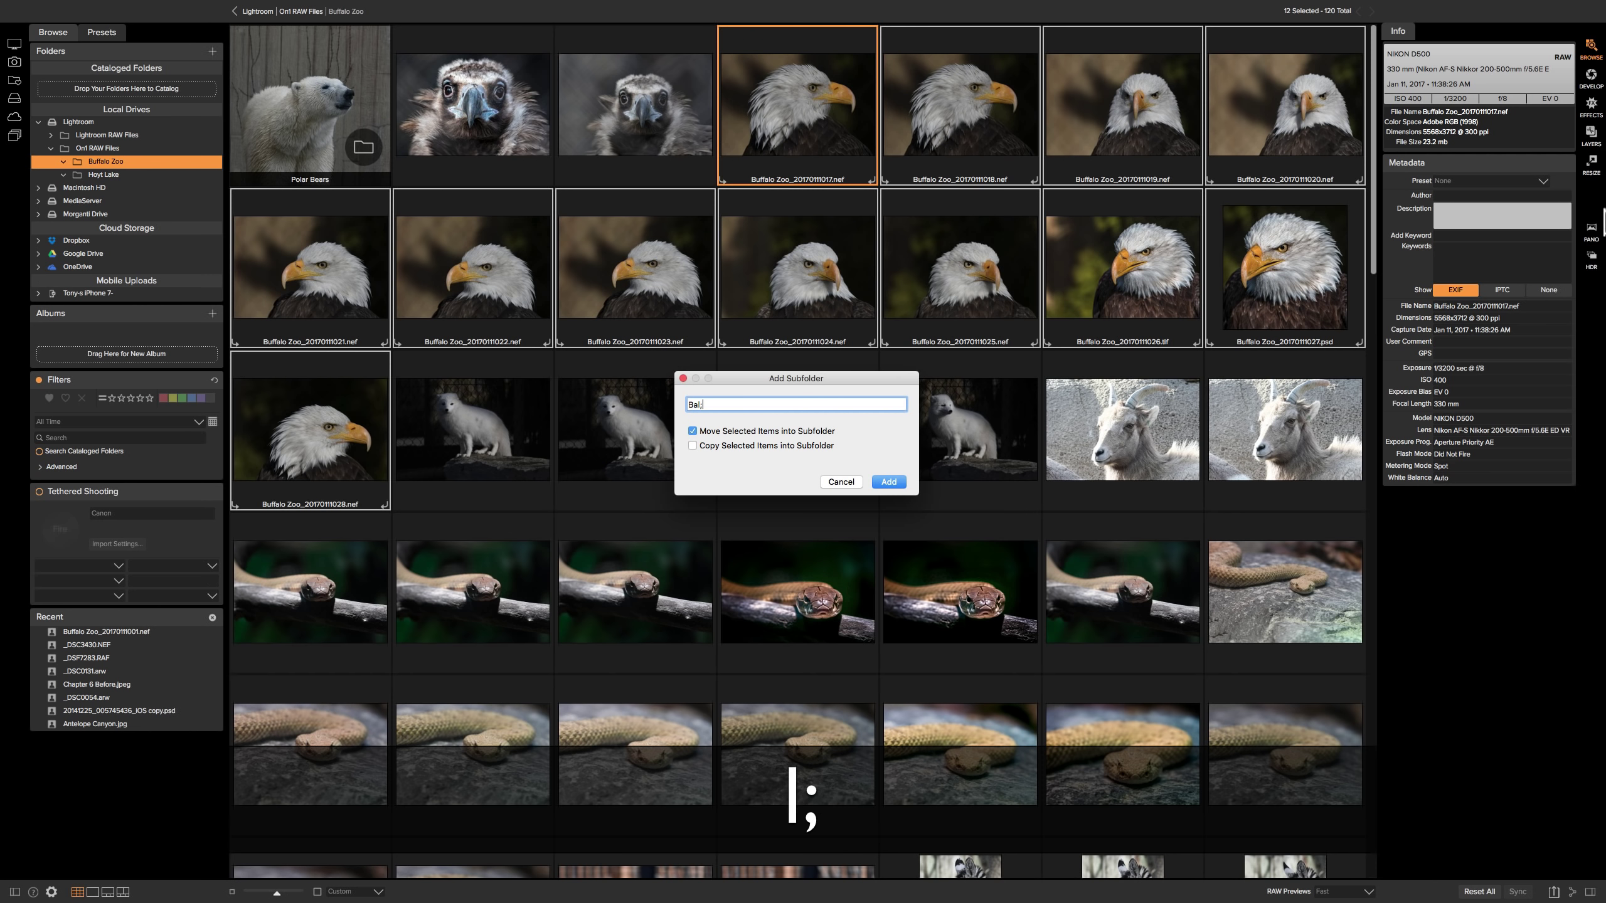
type("agle")
left_click(888, 481)
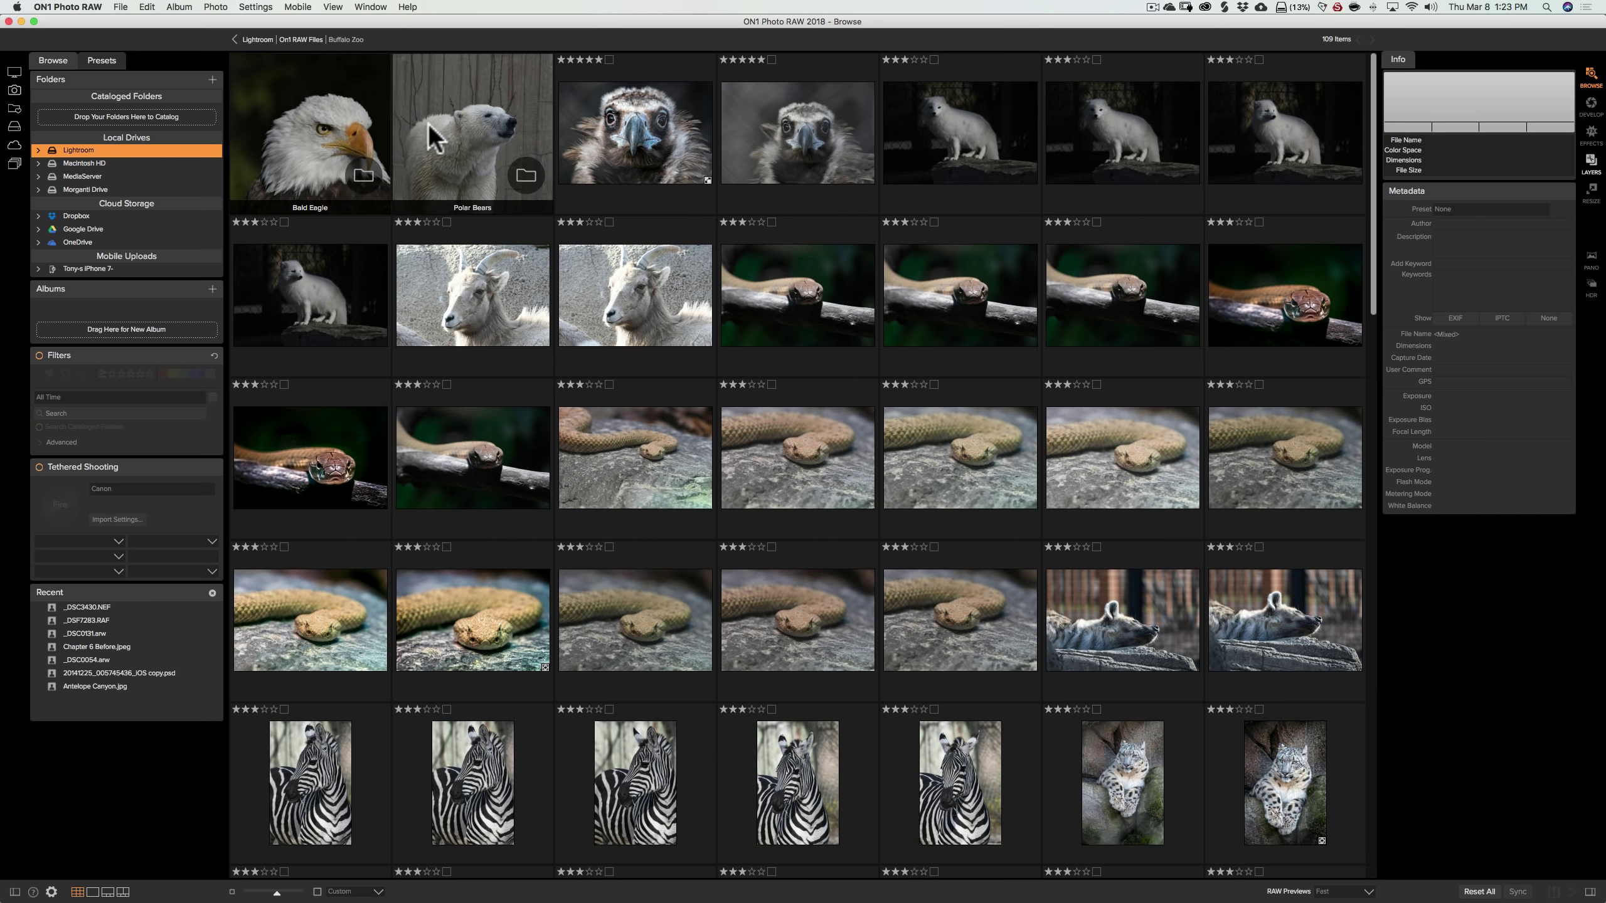
- Open the Bald Eagle folder and set the 027.psd frontal close-up as its folder preview
double_click(320, 130)
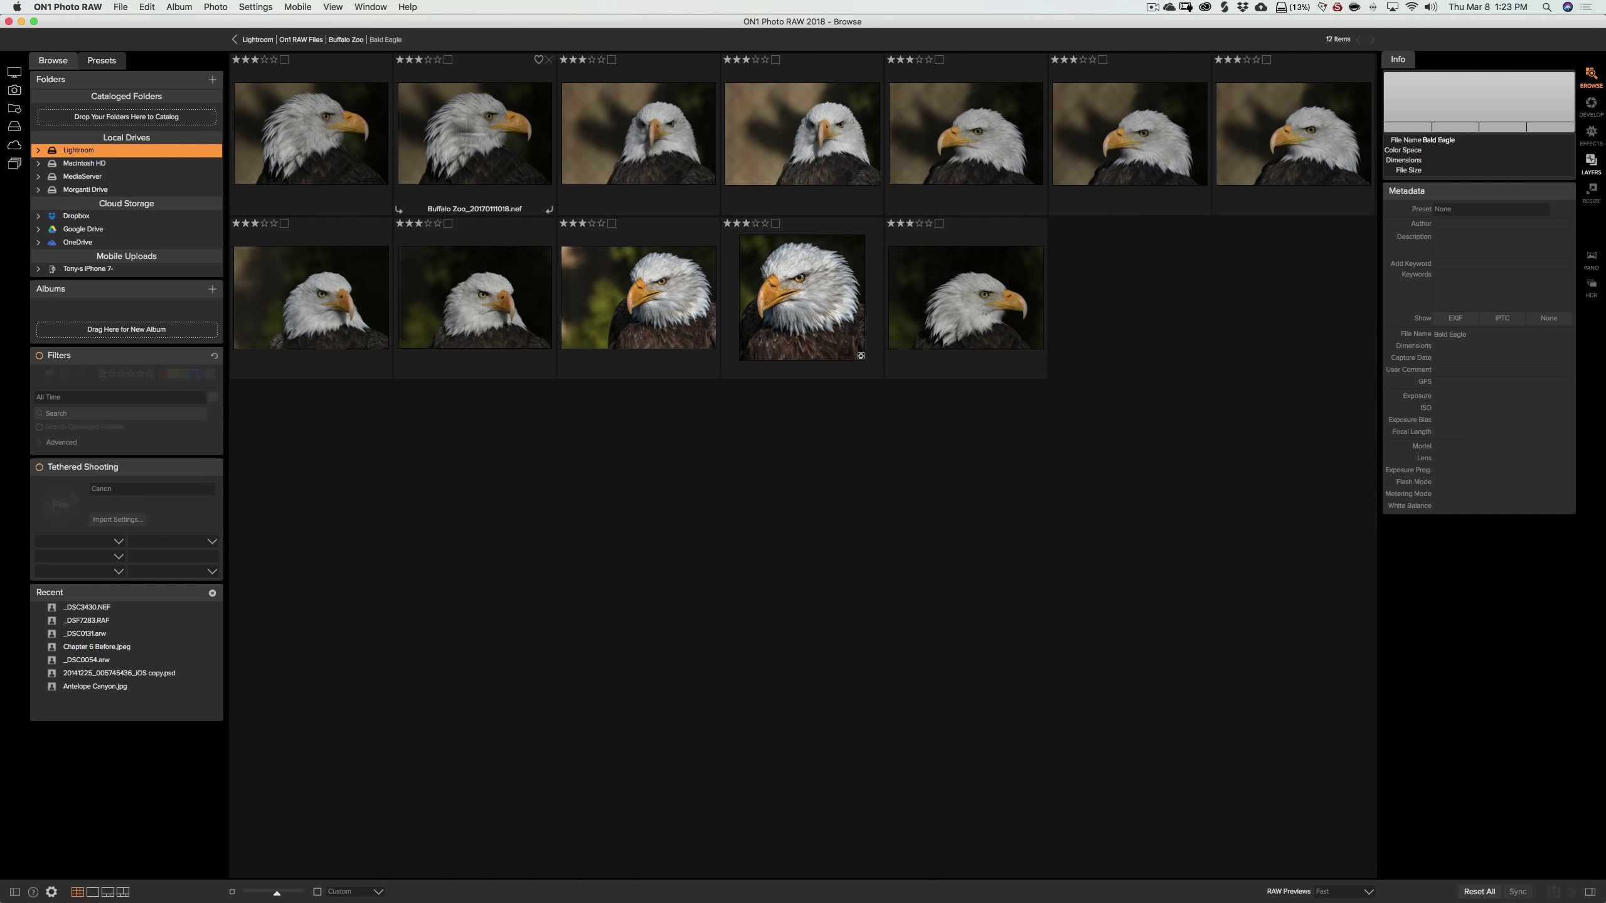
left_click(800, 273)
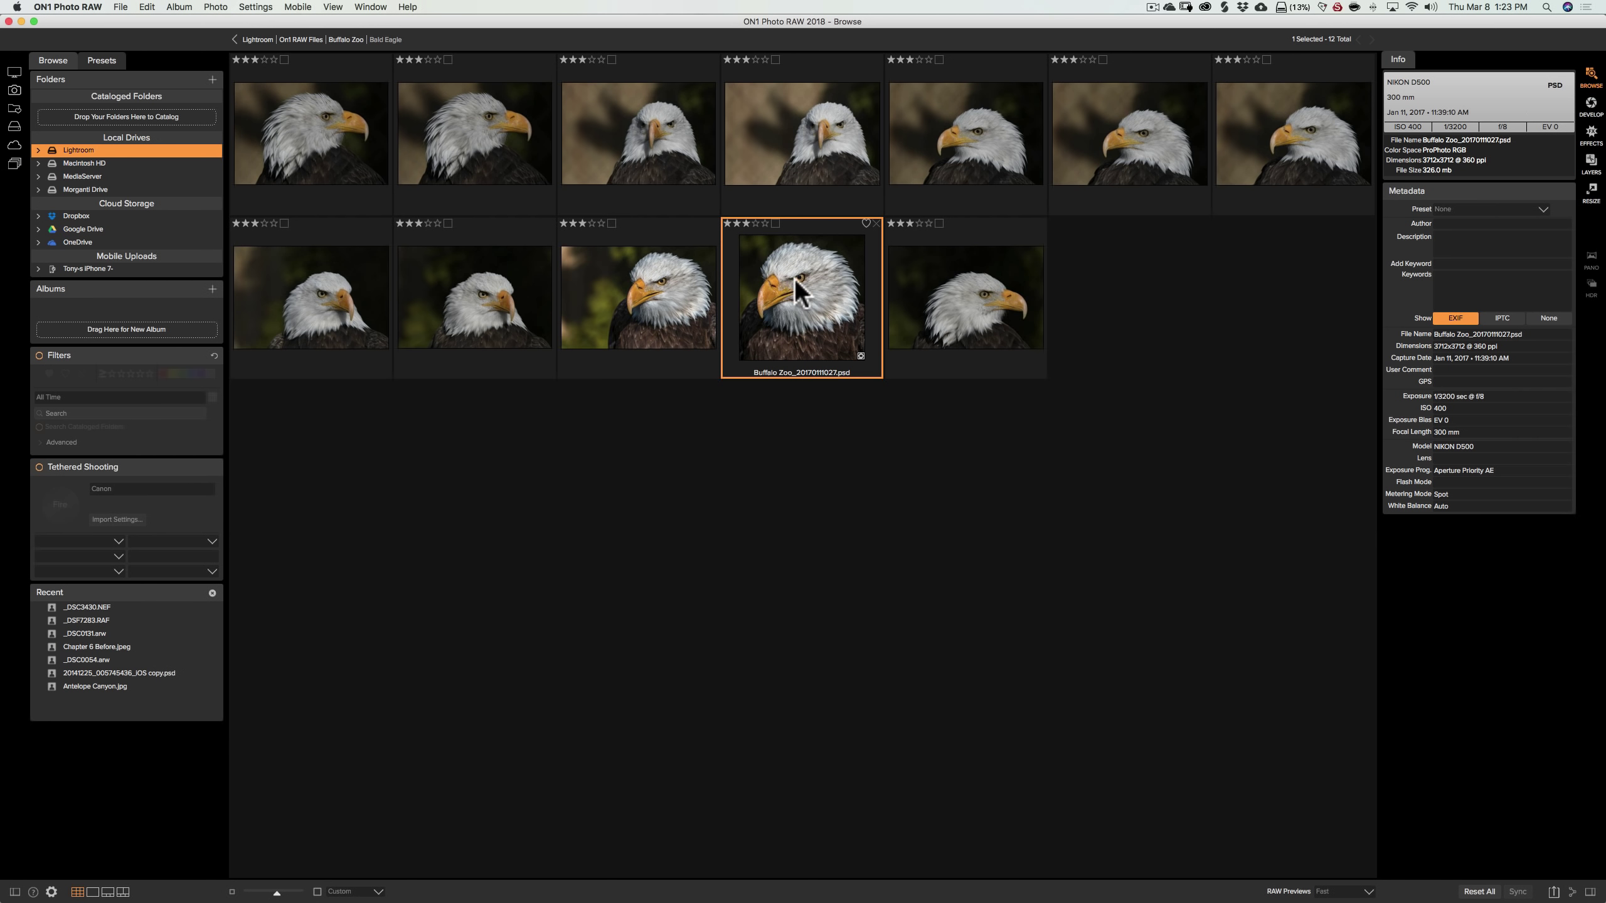
right_click(794, 279)
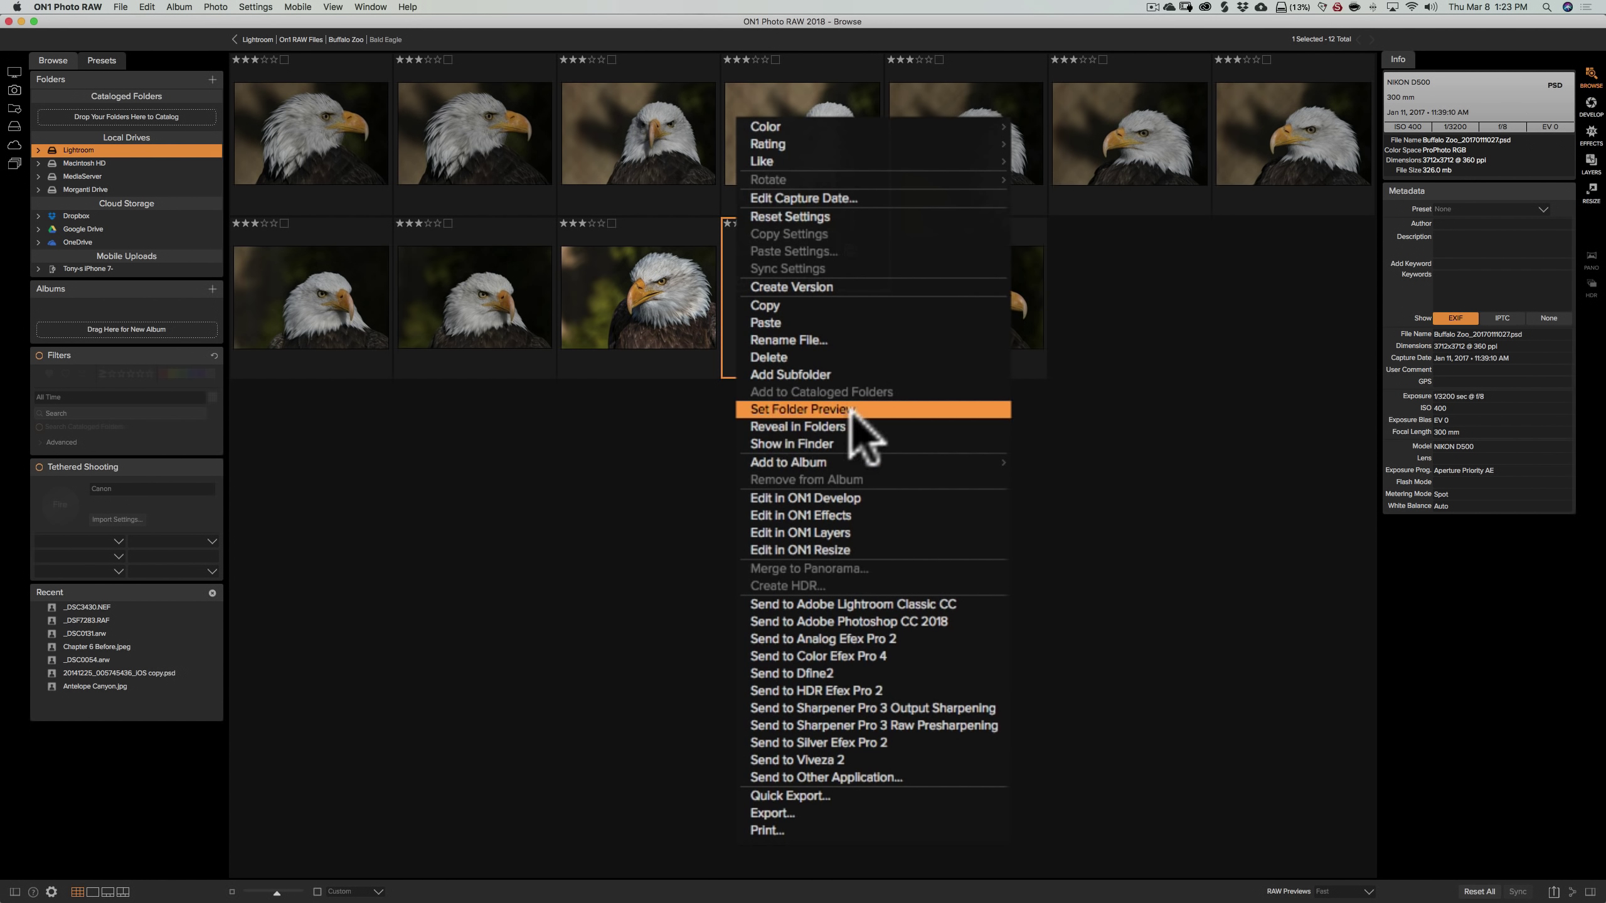
left_click(863, 432)
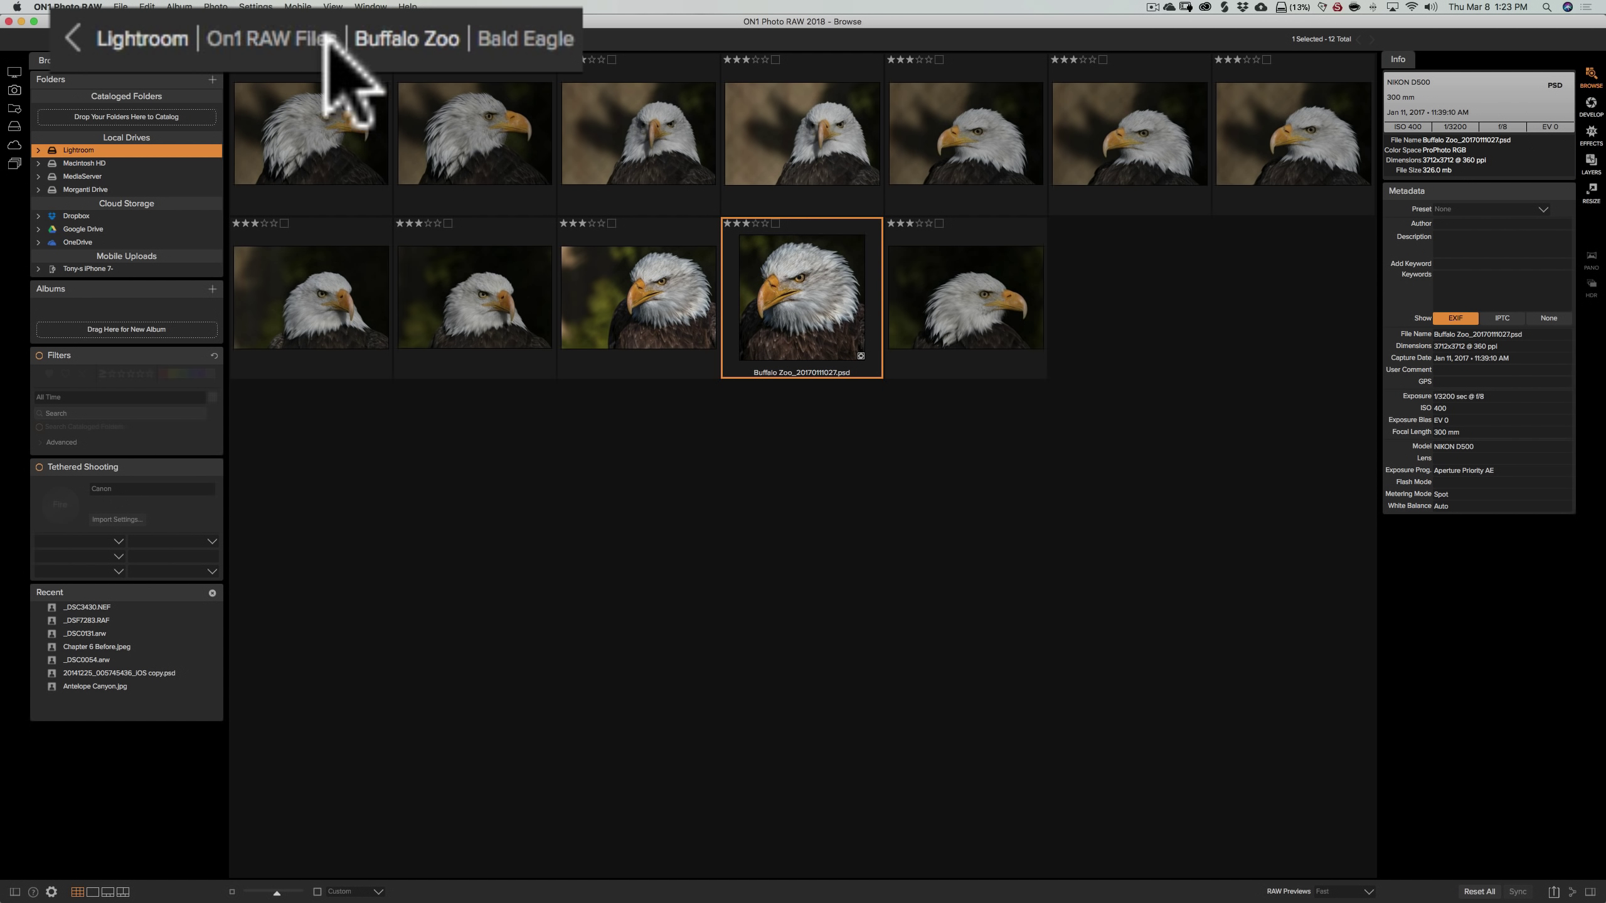
- Open the Polar Bears subfolder and make photo 011, the forward-facing standing bear, its folder preview
left_click(383, 39)
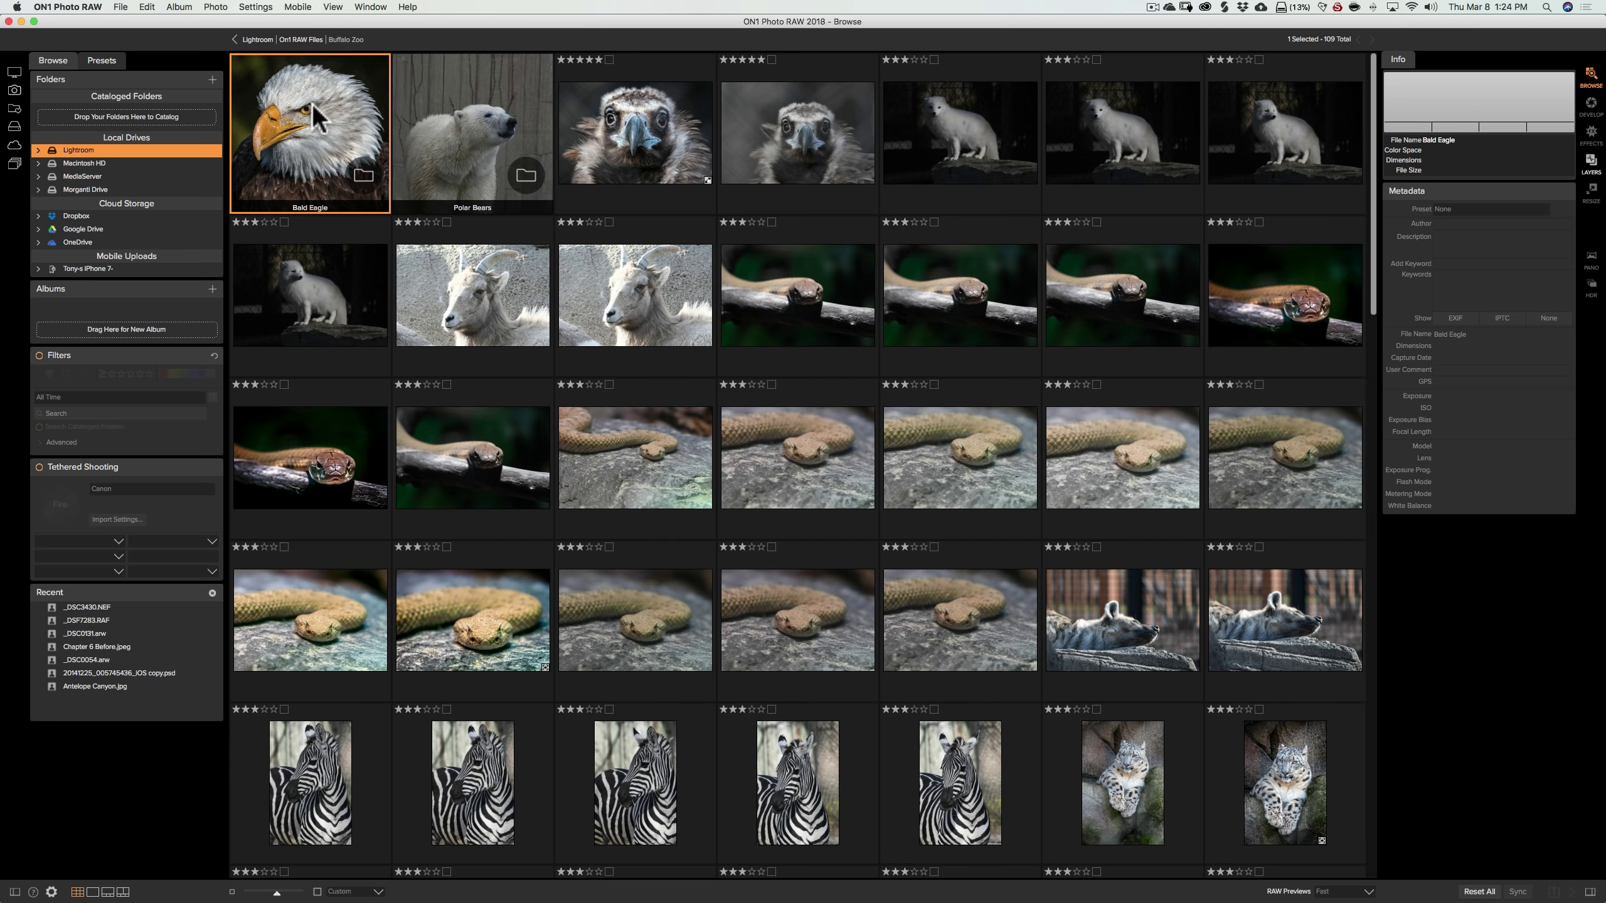
left_click(476, 140)
double_click(478, 141)
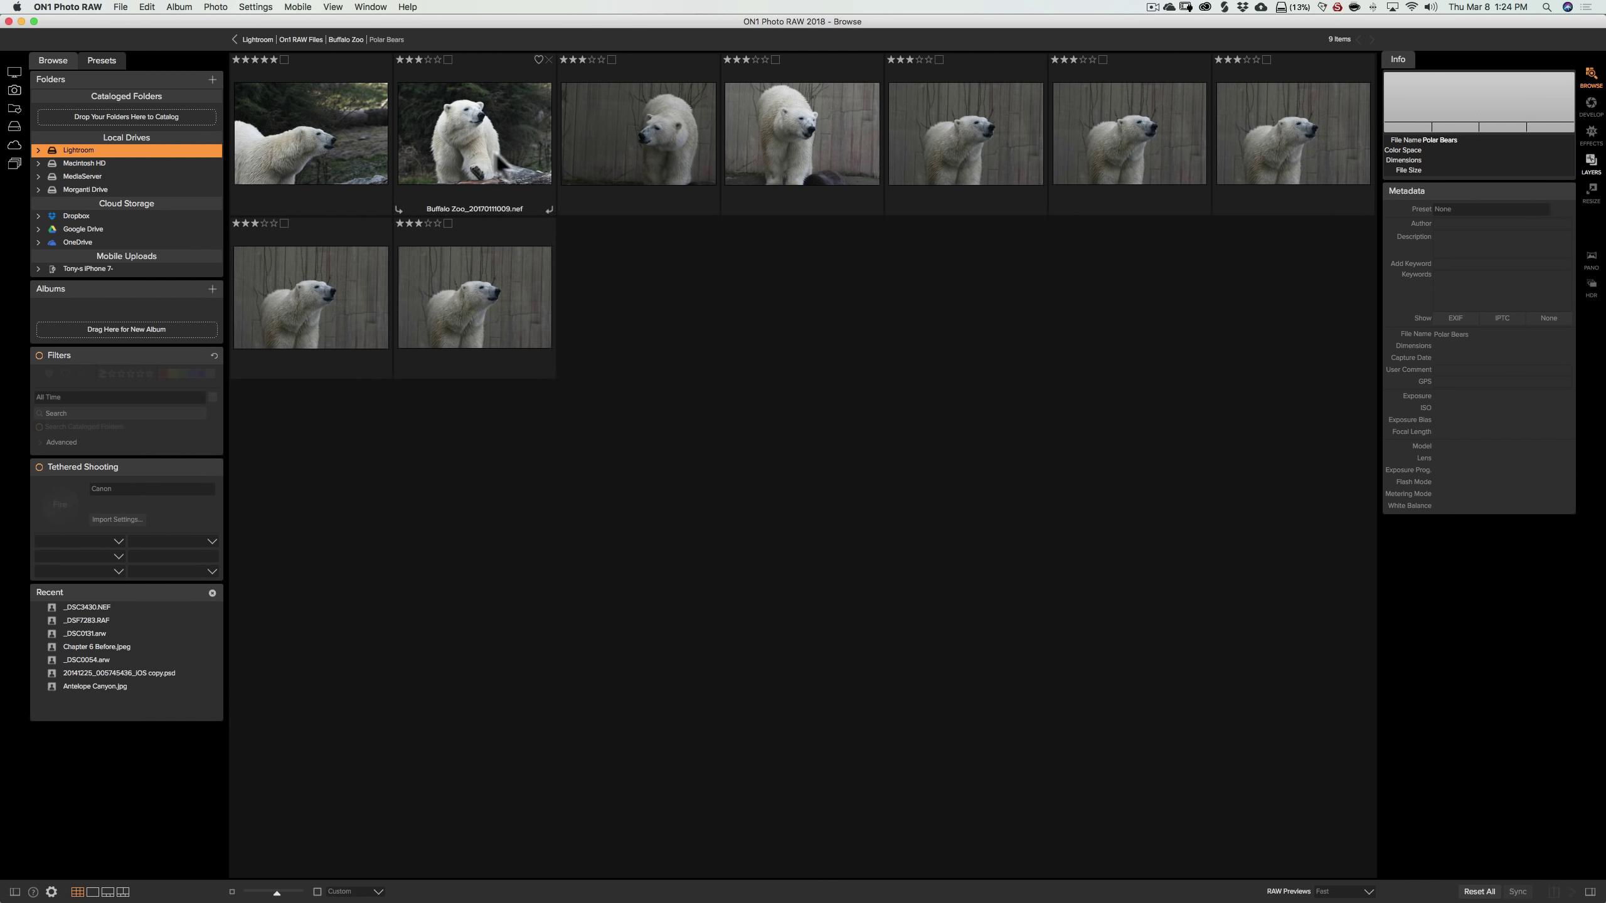
left_click(994, 133)
right_click(823, 124)
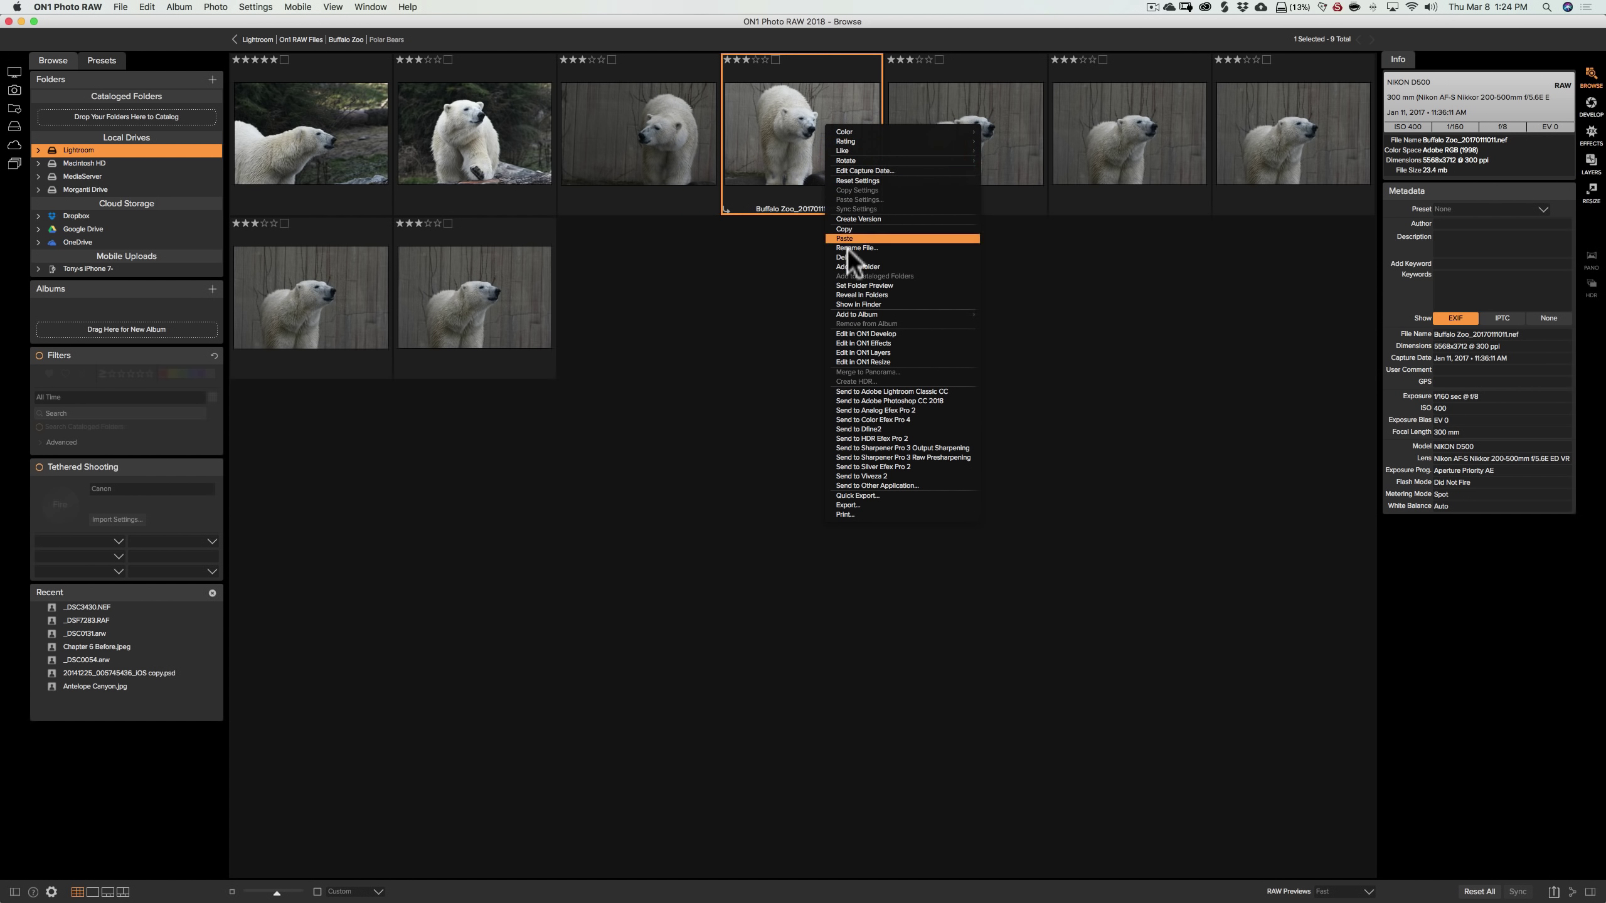
left_click(852, 285)
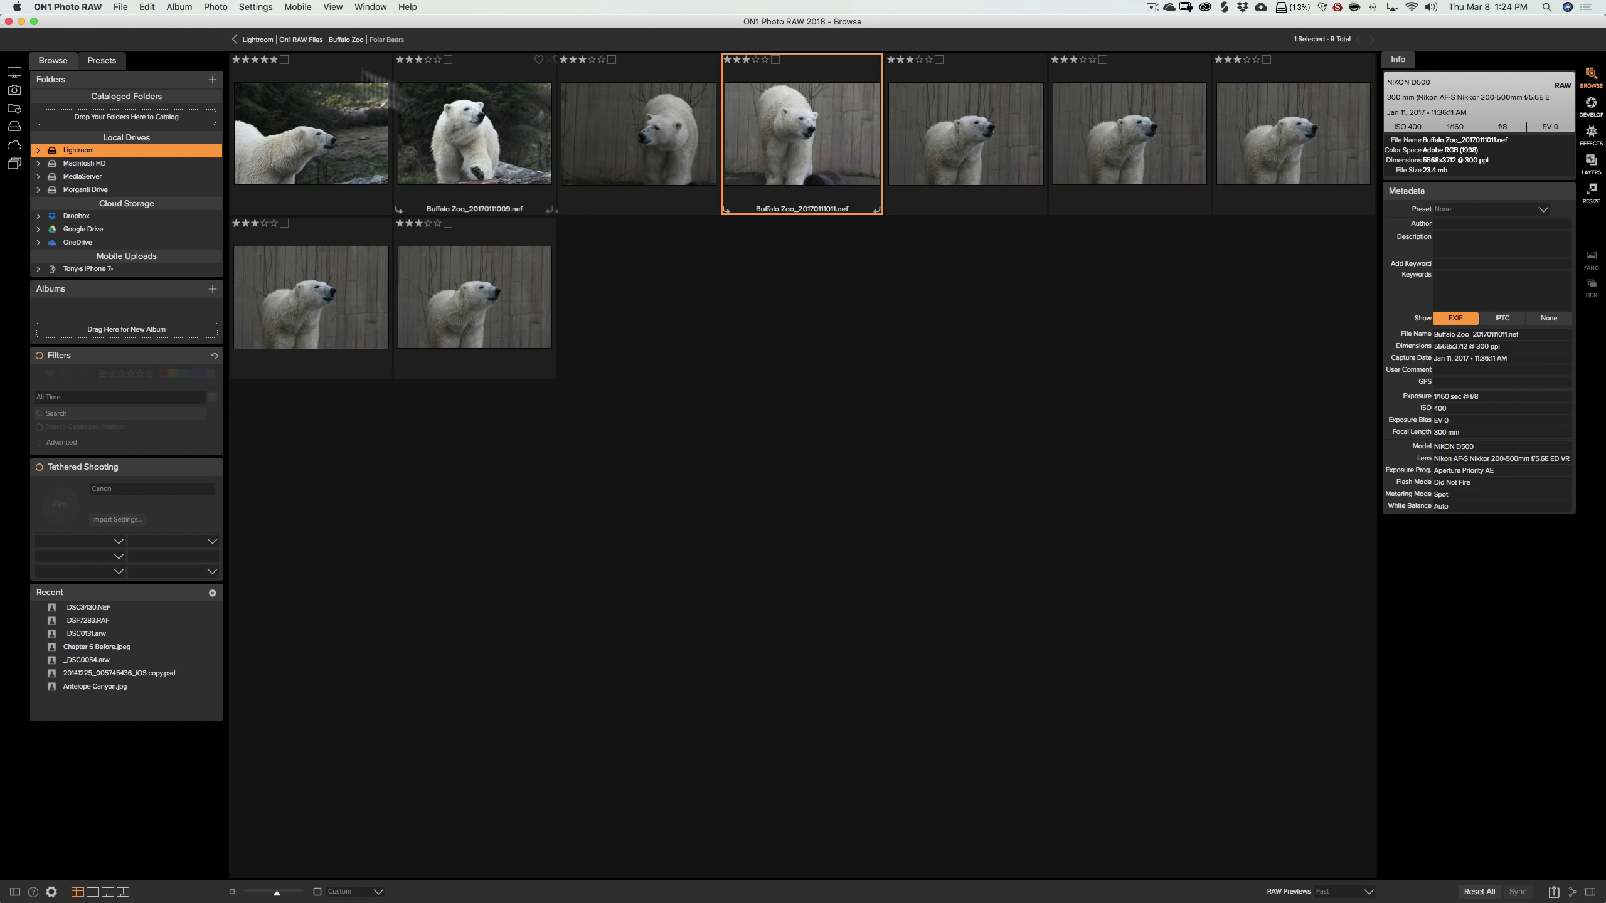
- Go back to the Buffalo Zoo folder to see both subfolder previews
left_click(352, 38)
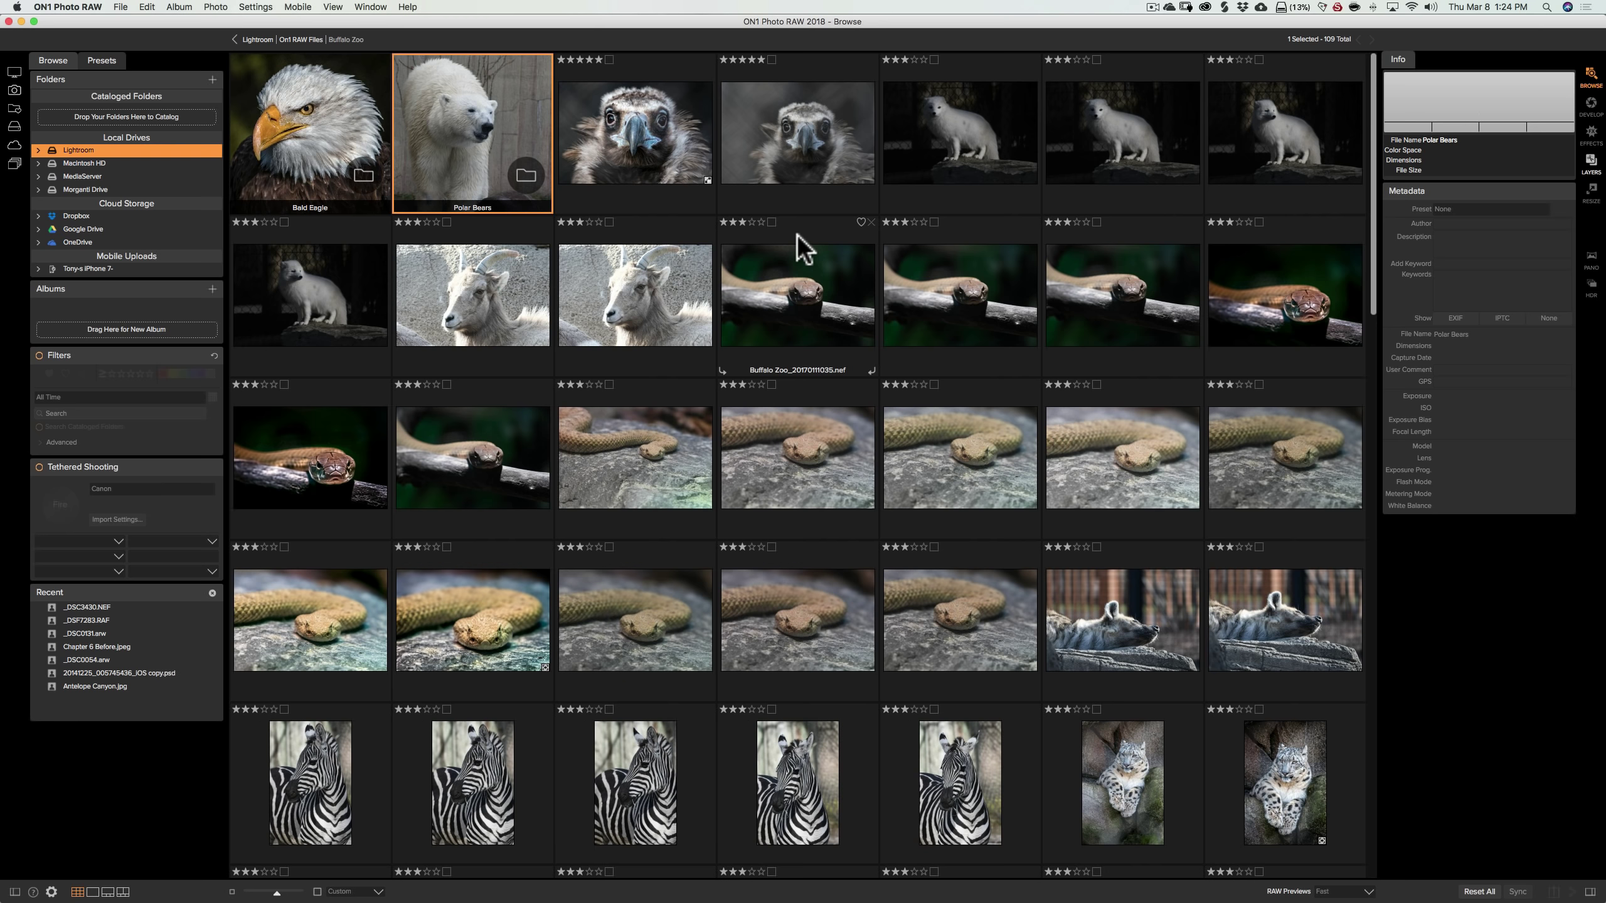